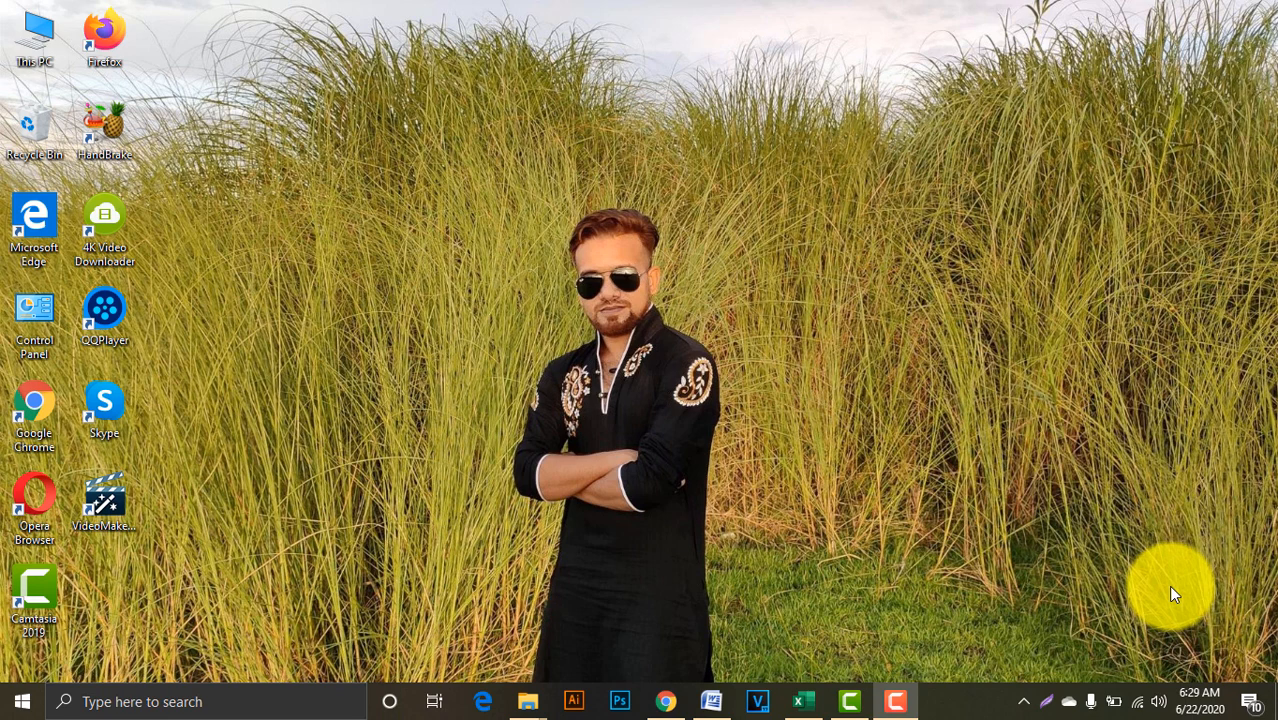
Switch to the Salary Sheet workbook in Excel and examine the Name, Basic, H. Rent and Medical columns
left_click(805, 705)
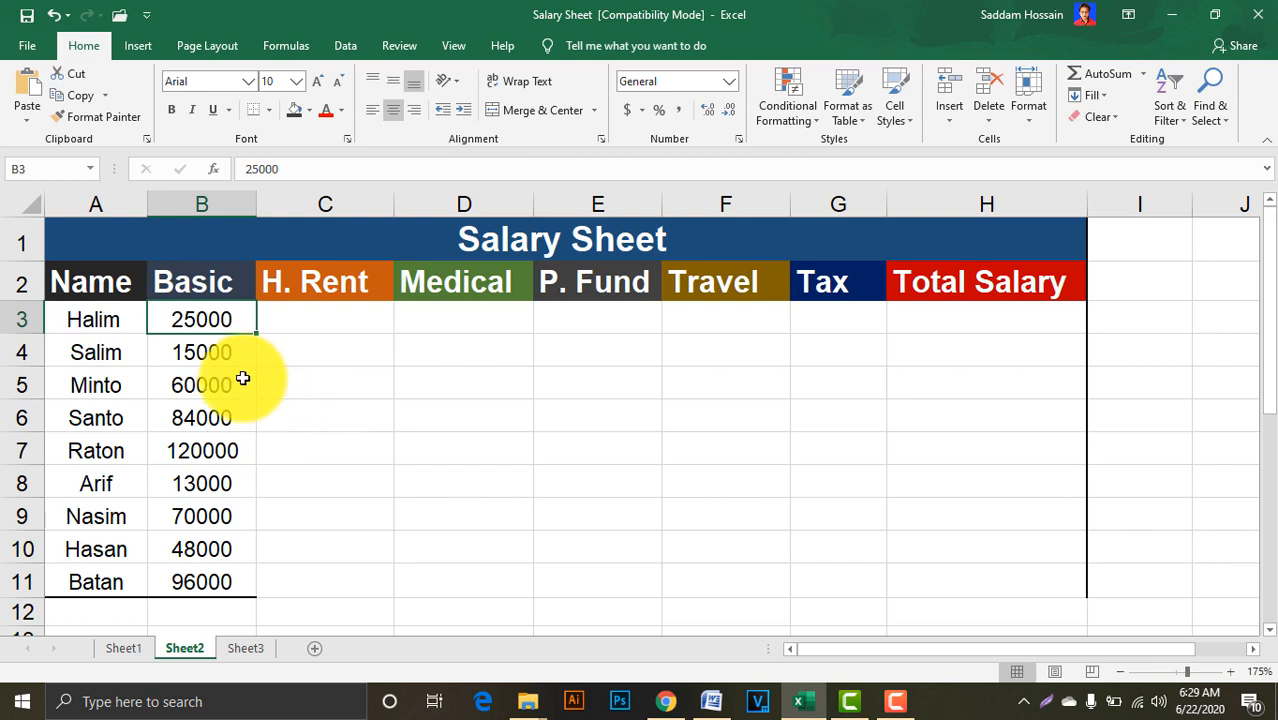
left_click(87, 200)
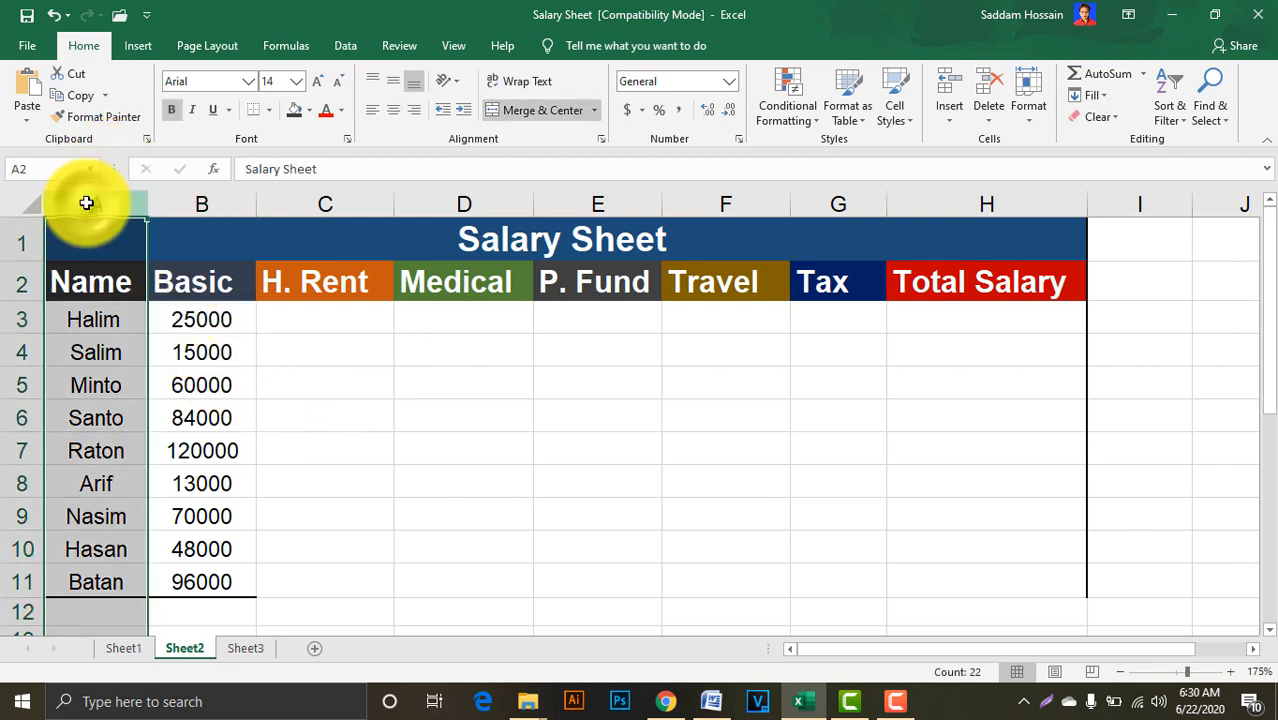
left_click(180, 203)
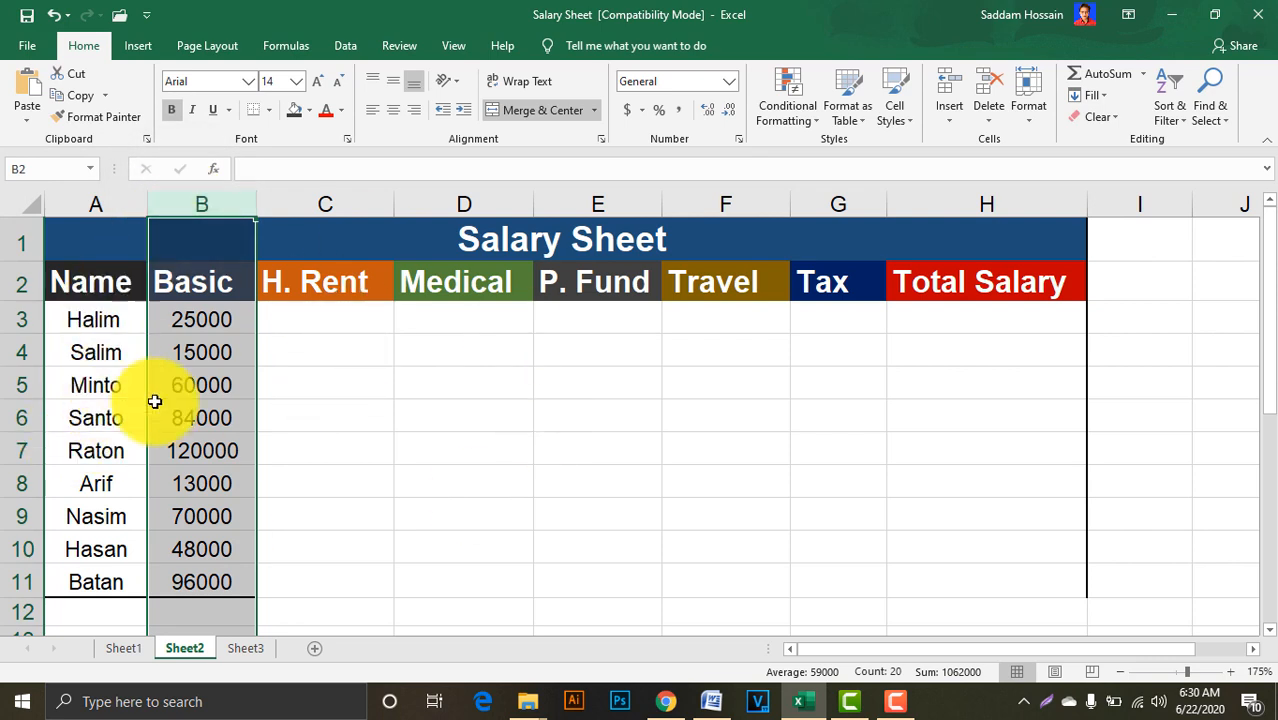
left_click(341, 200)
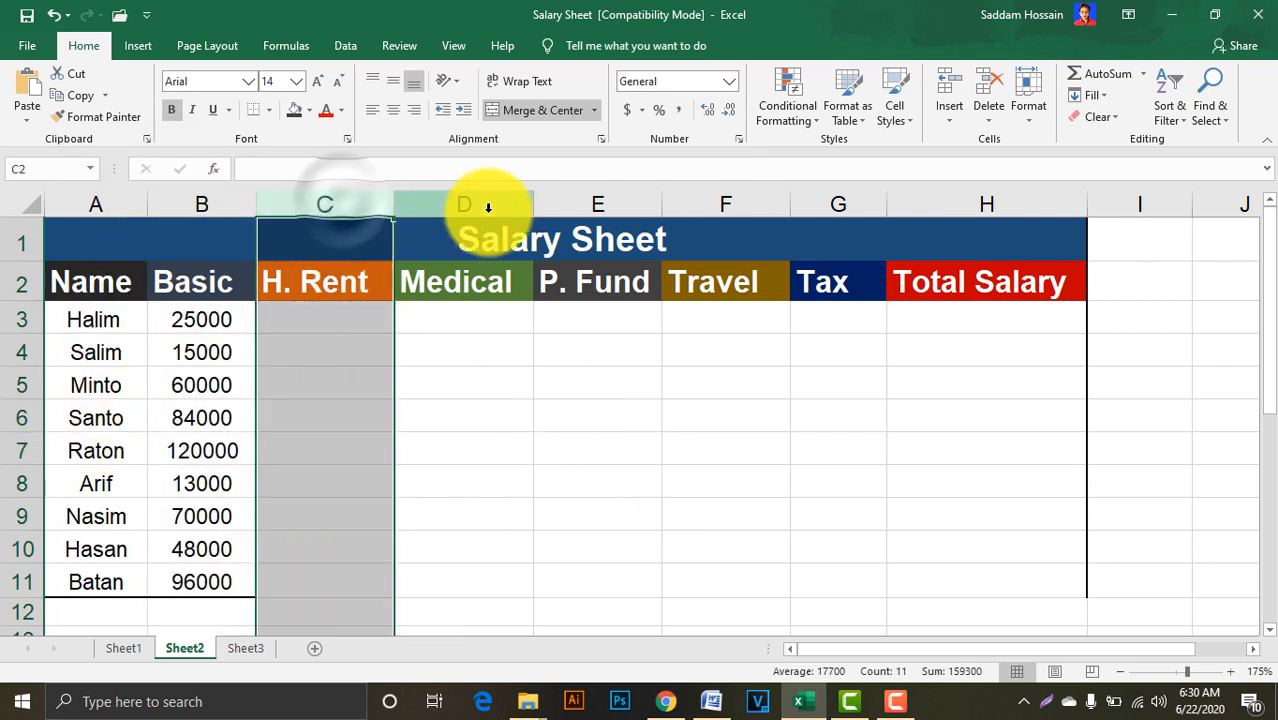
left_click(488, 205)
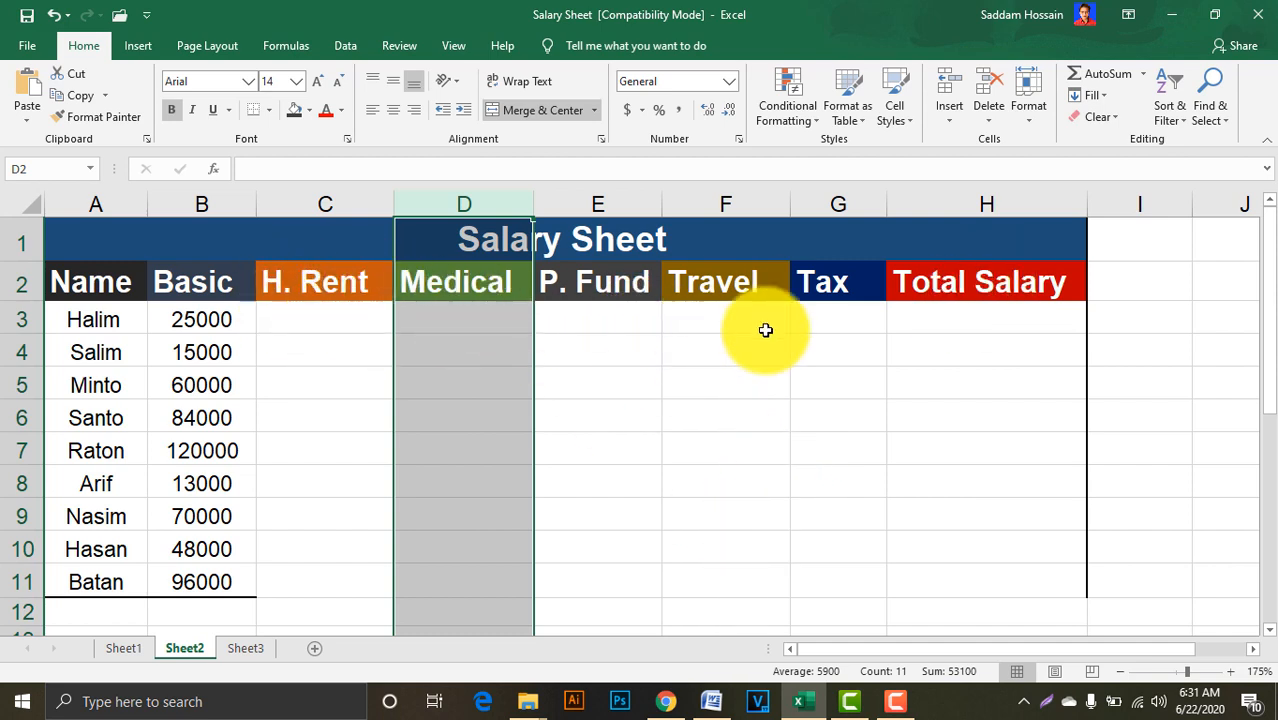
Switch to the Word document and read the House Rent, Medical Allowance, Provident Fund and Travel percentage rules
left_click(712, 697)
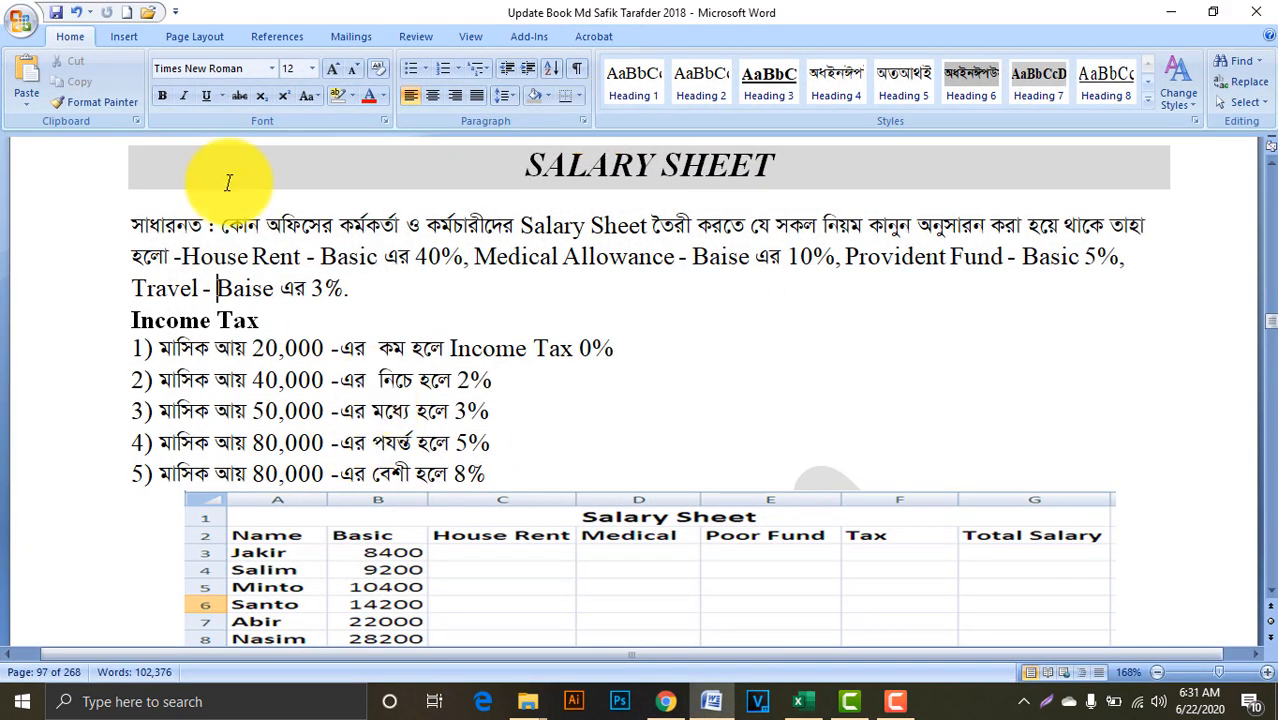
left_click_drag(222, 226, 471, 259)
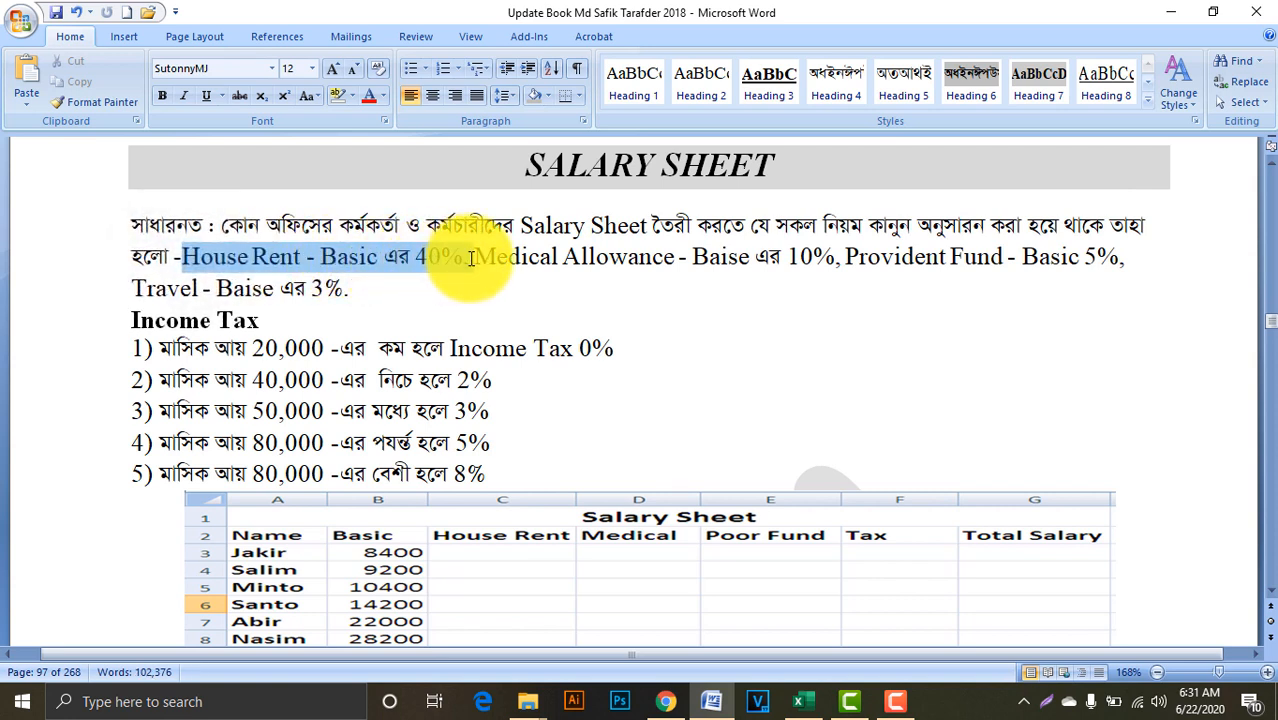
left_click(215, 256)
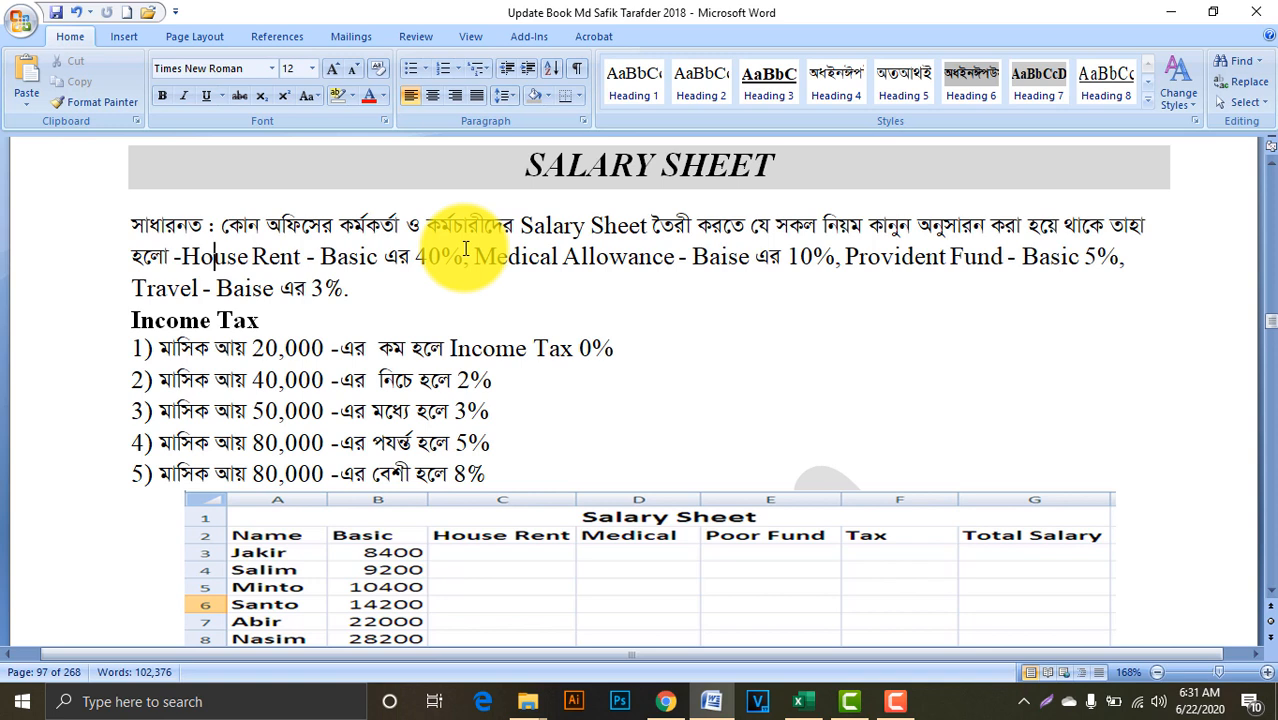
left_click_drag(472, 256, 1122, 263)
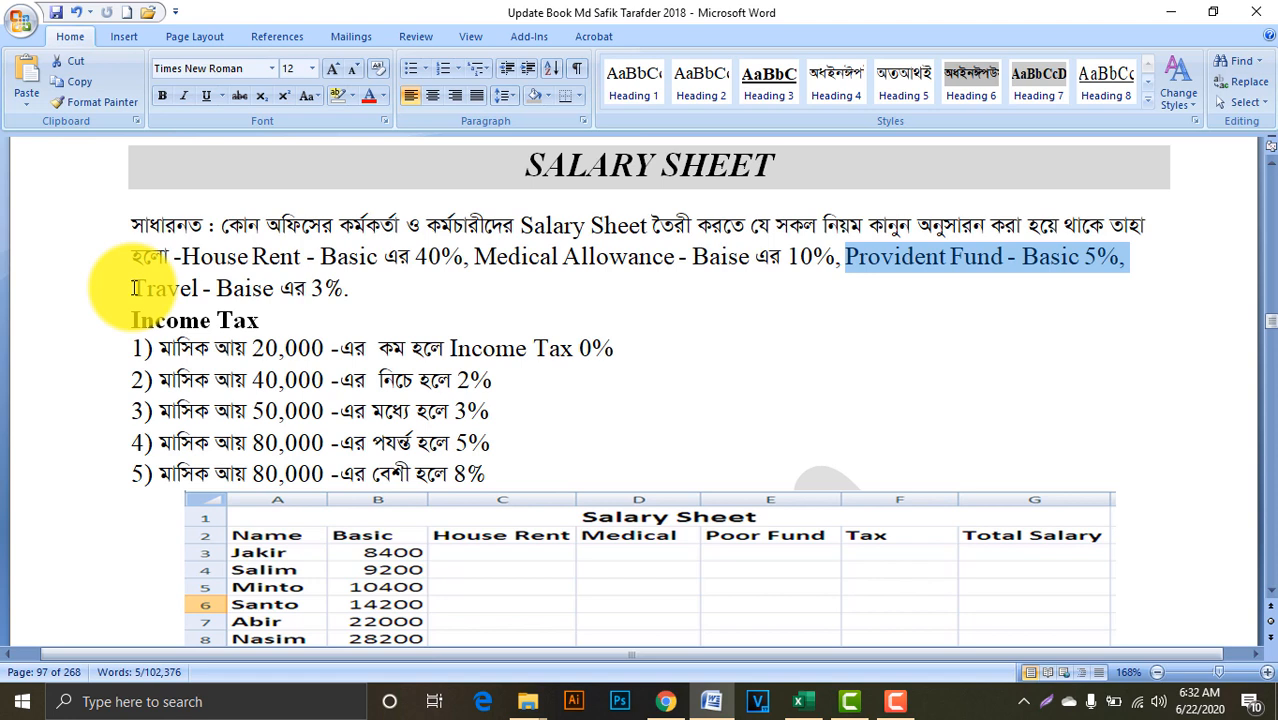
left_click_drag(357, 294, 249, 257)
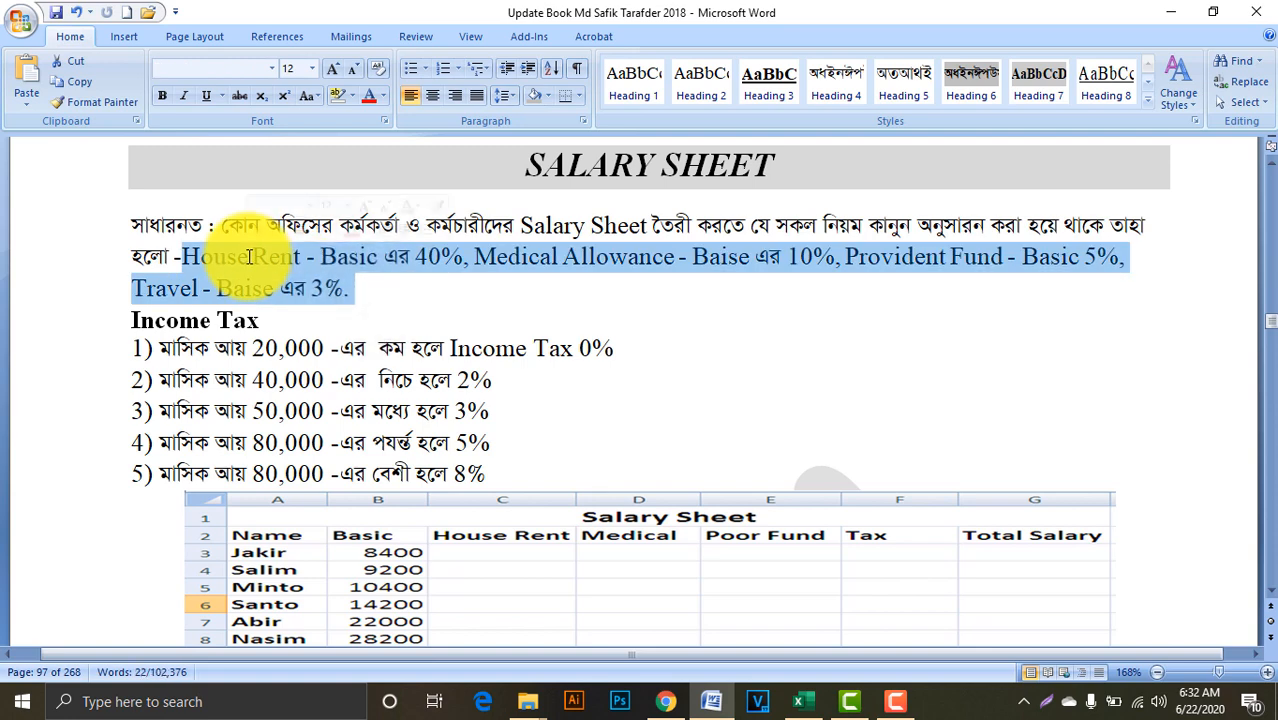
left_click(247, 284)
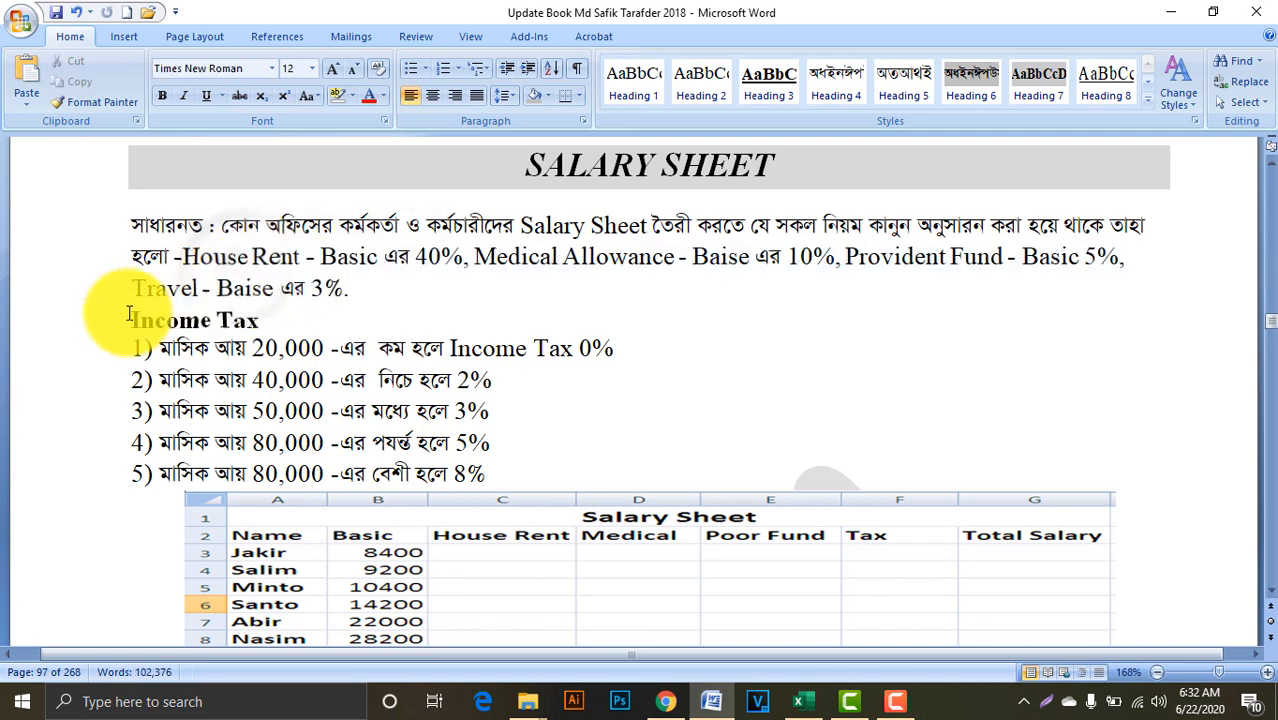
Read the Income Tax heading and its five income-bracket rules in the document
left_click_drag(126, 320, 284, 325)
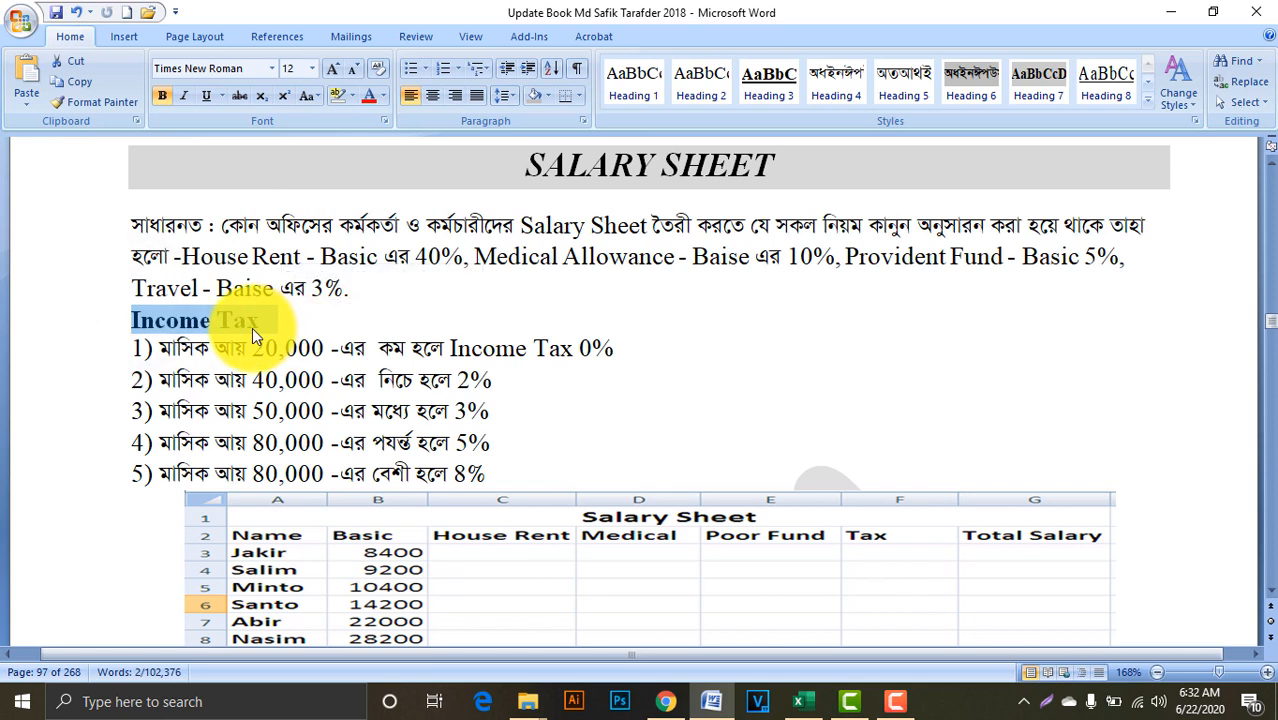
left_click(284, 330)
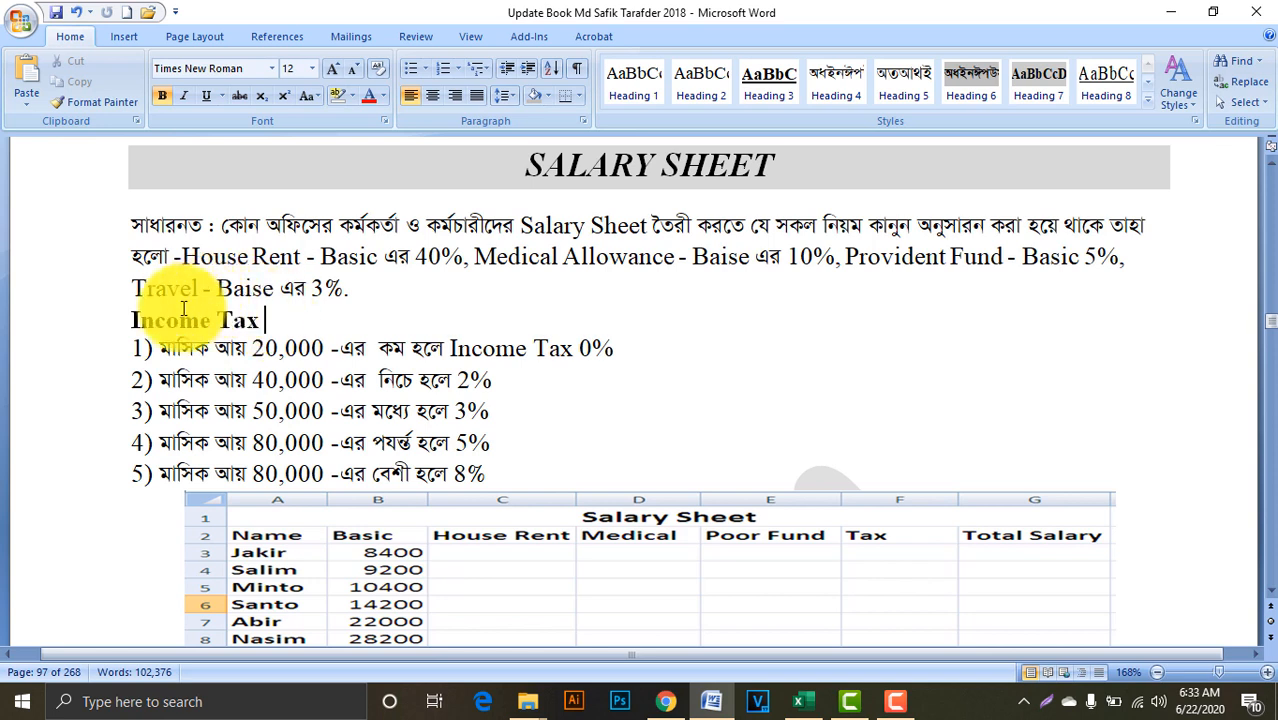
left_click_drag(128, 320, 485, 486)
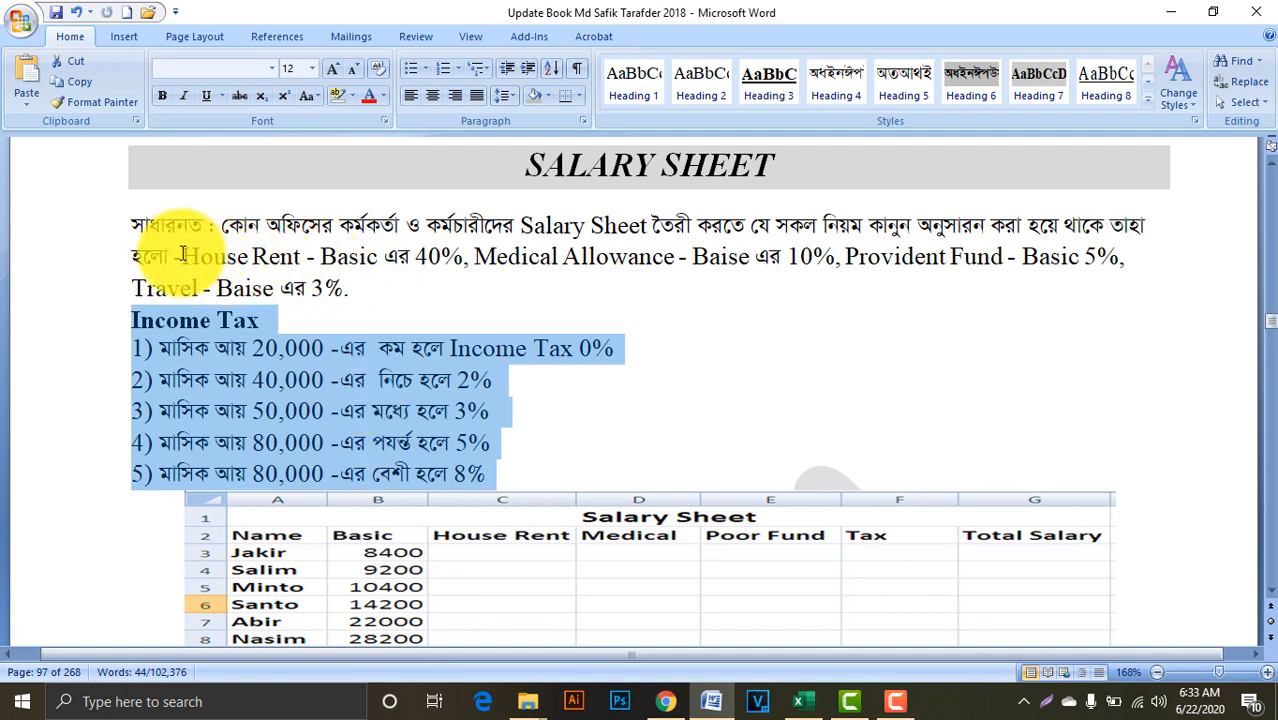
Check the House Rent rule, return to Excel and enter the formula =B3*40% in H. Rent cell C3
left_click_drag(181, 256, 472, 256)
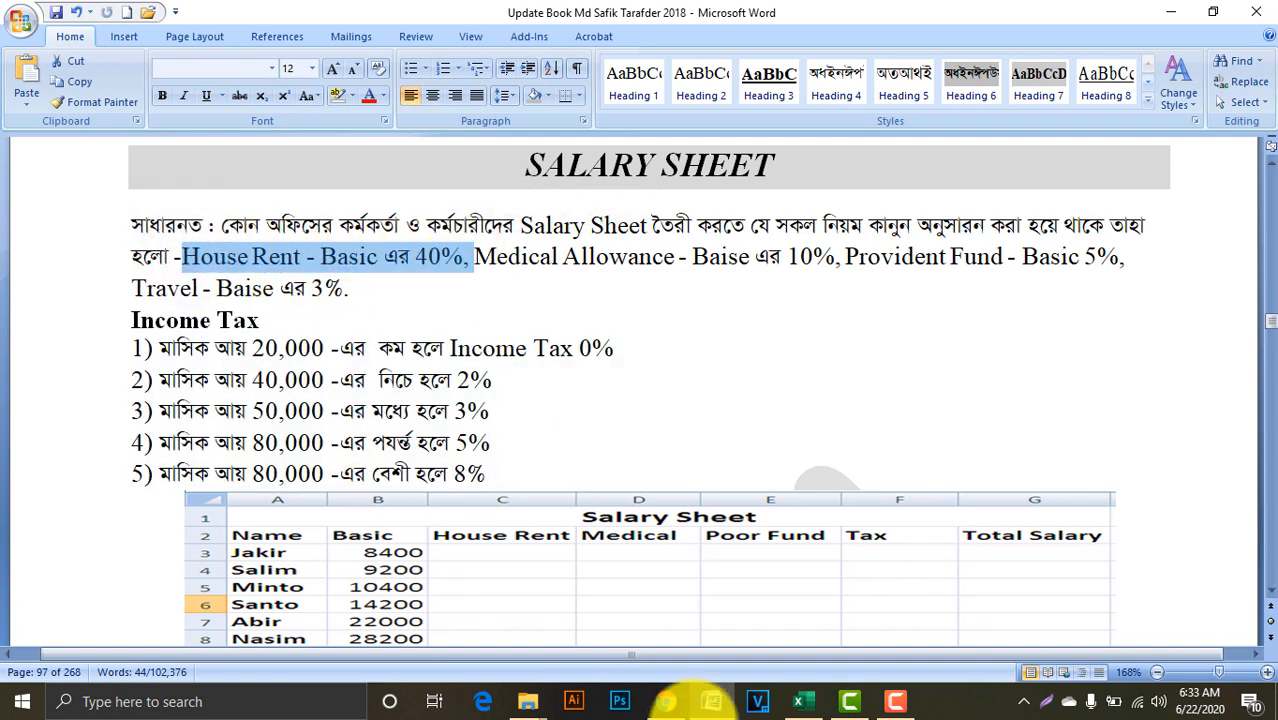
left_click(805, 701)
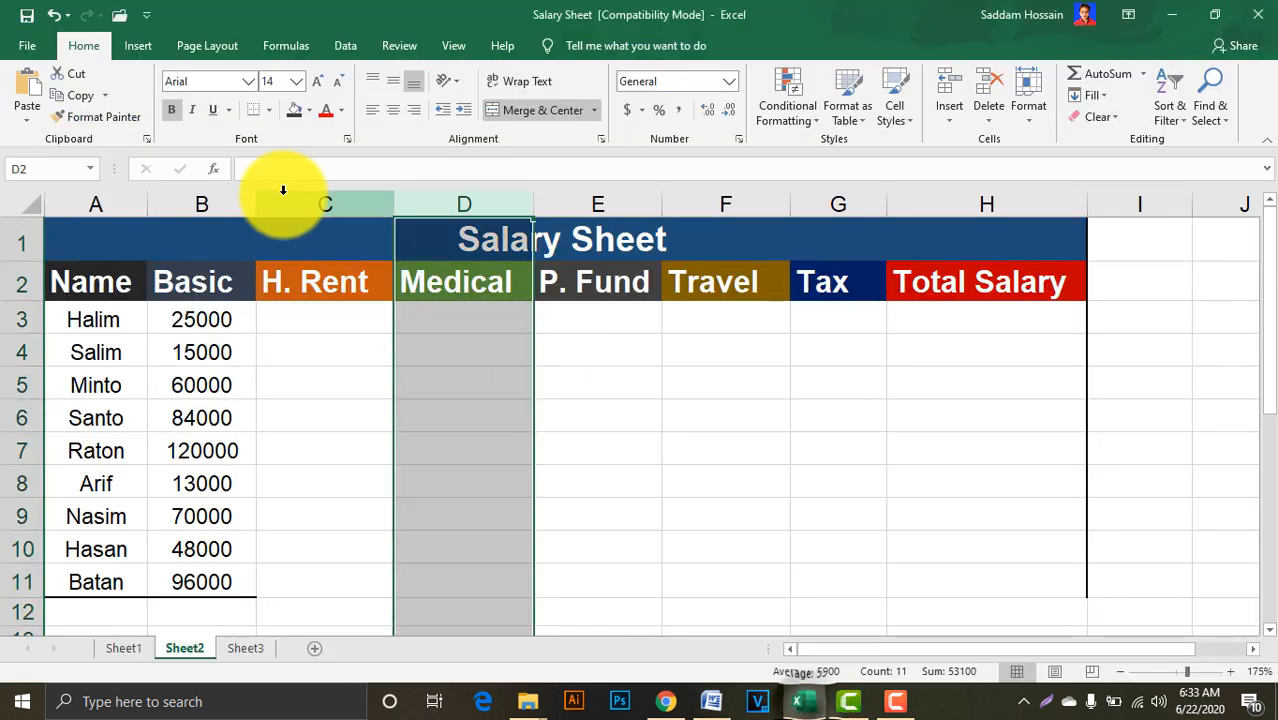
left_click(342, 320)
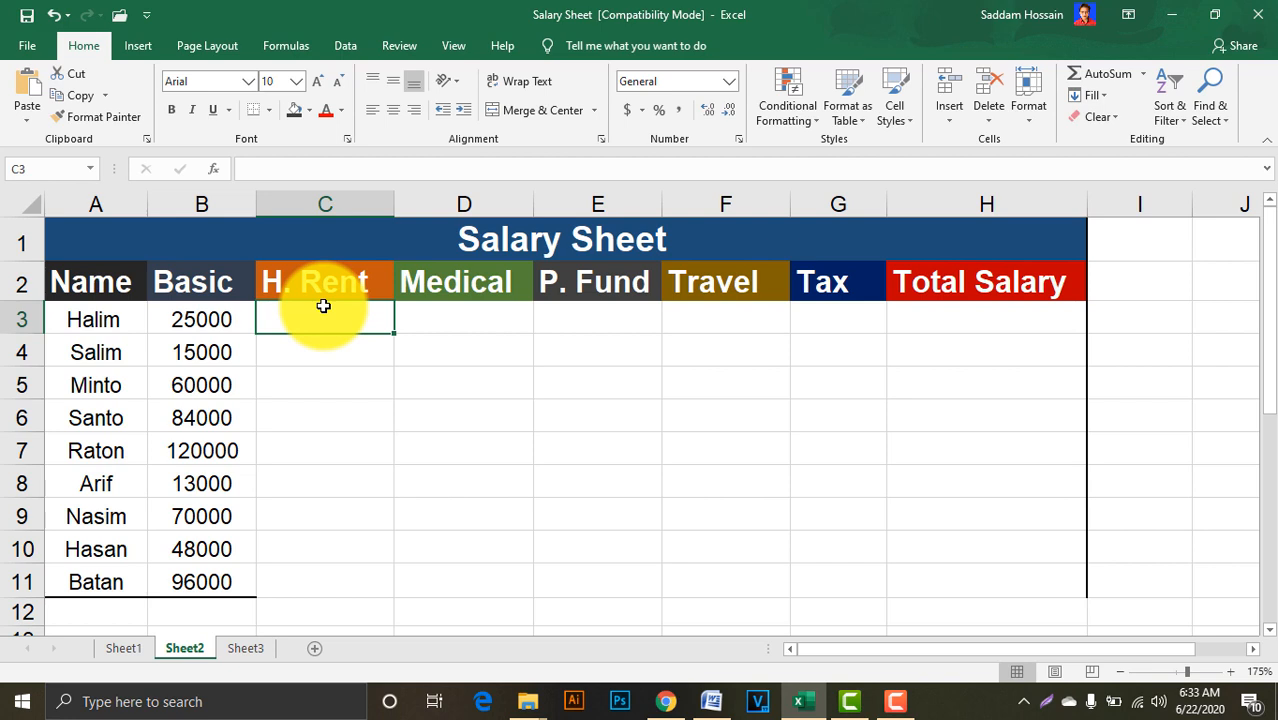
type("=")
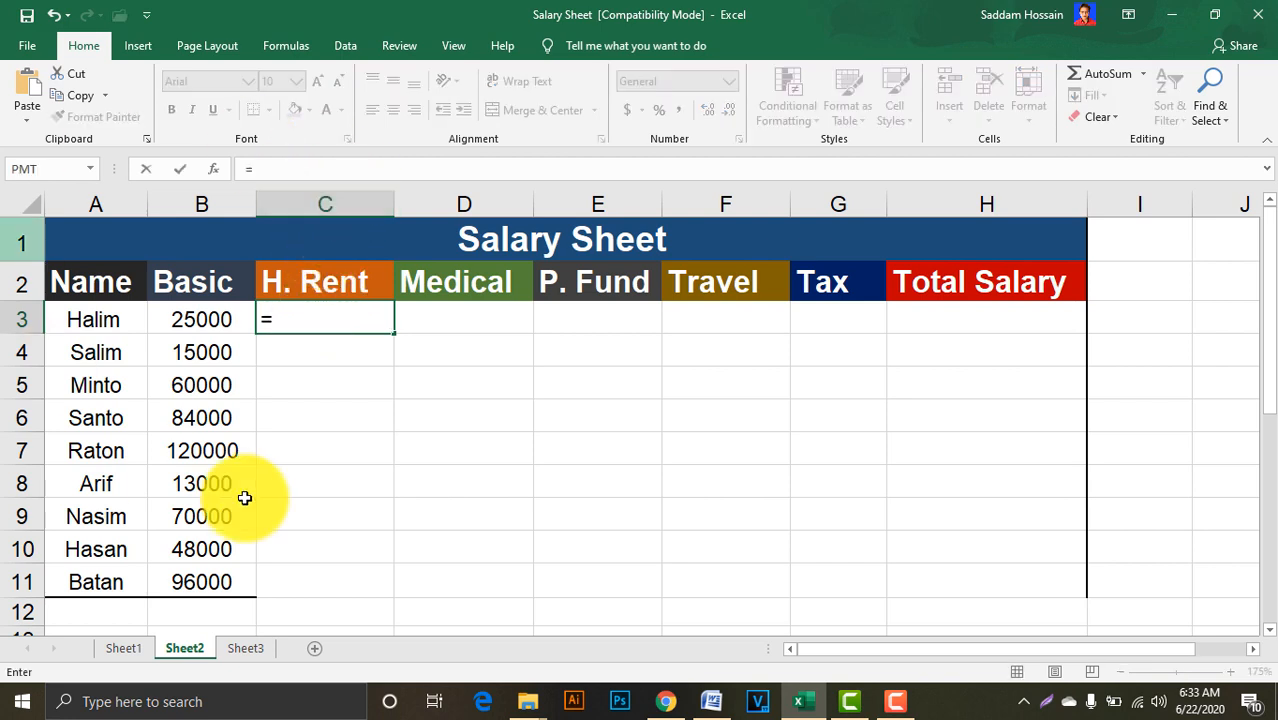
left_click(191, 319)
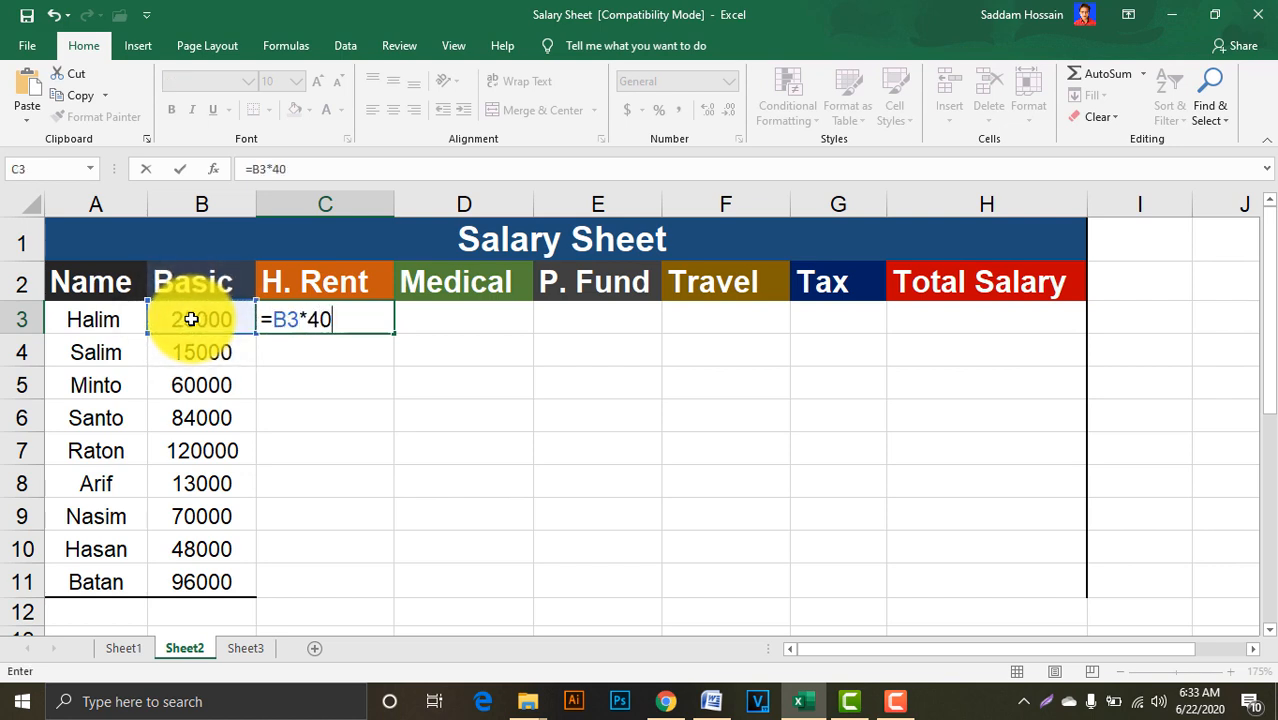
key("Return")
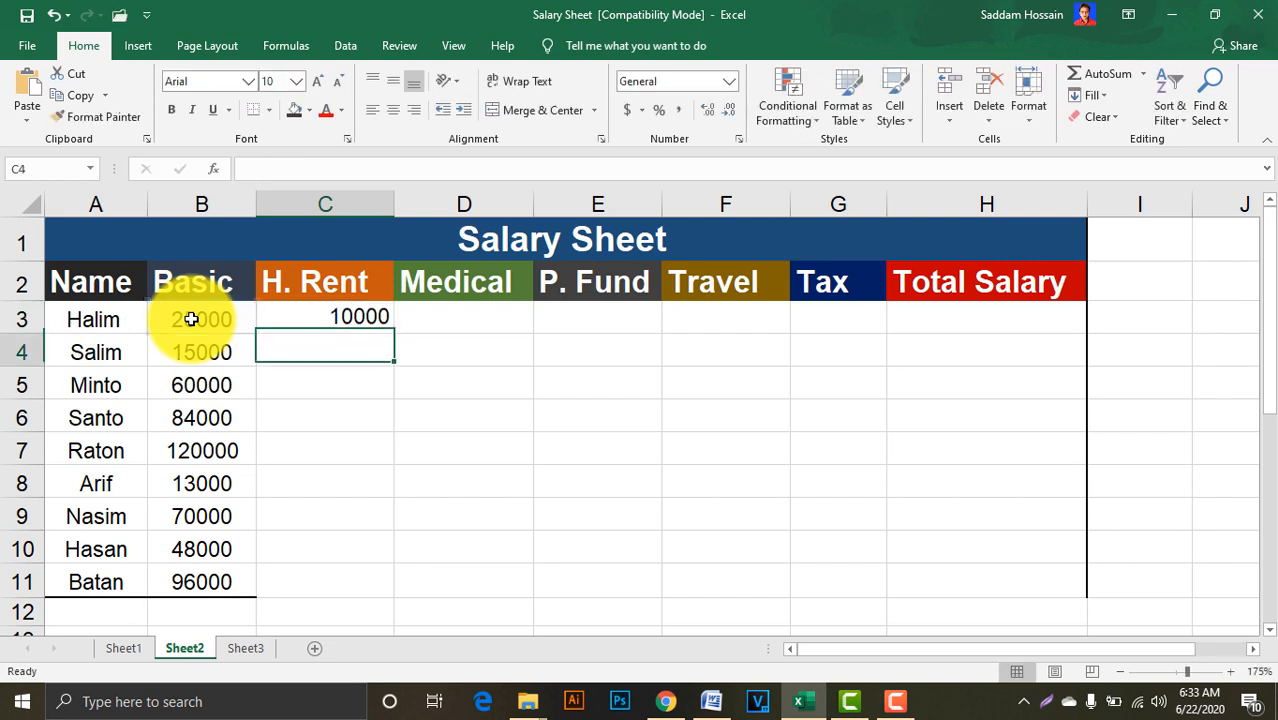
Fill the H. Rent formula from C3 down through C11
left_click(308, 319)
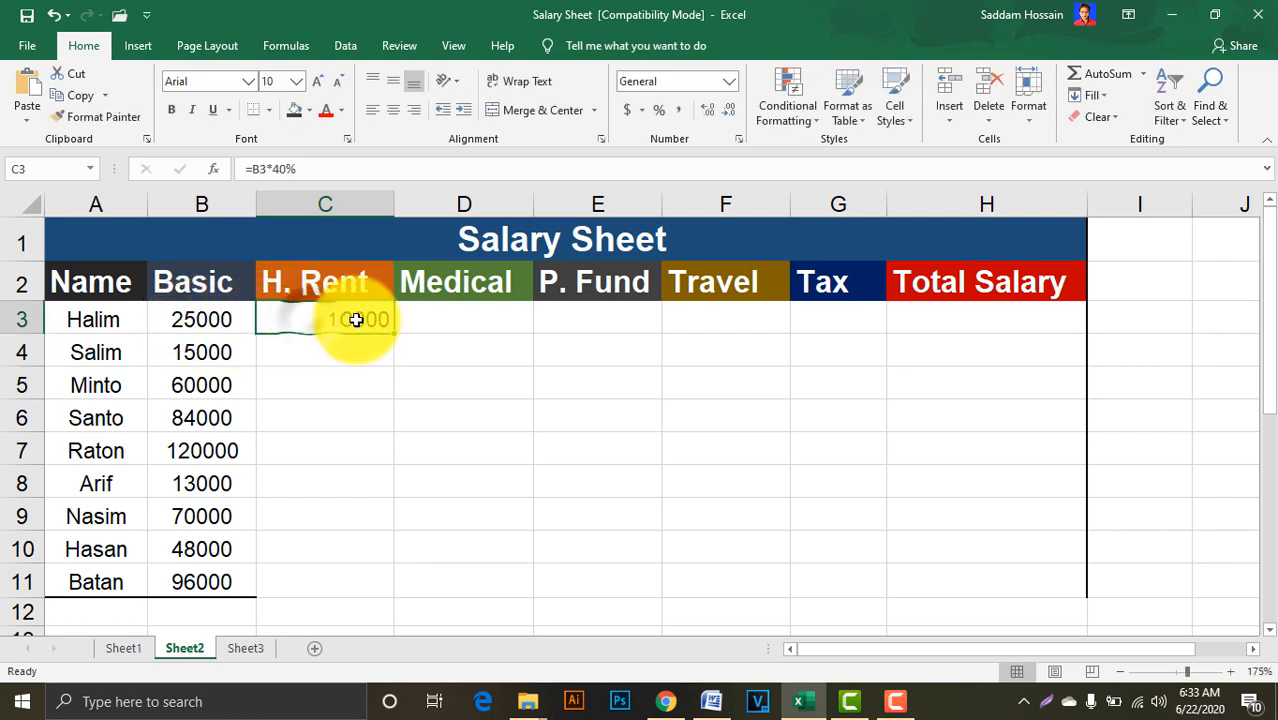
left_click(204, 322)
left_click(372, 322)
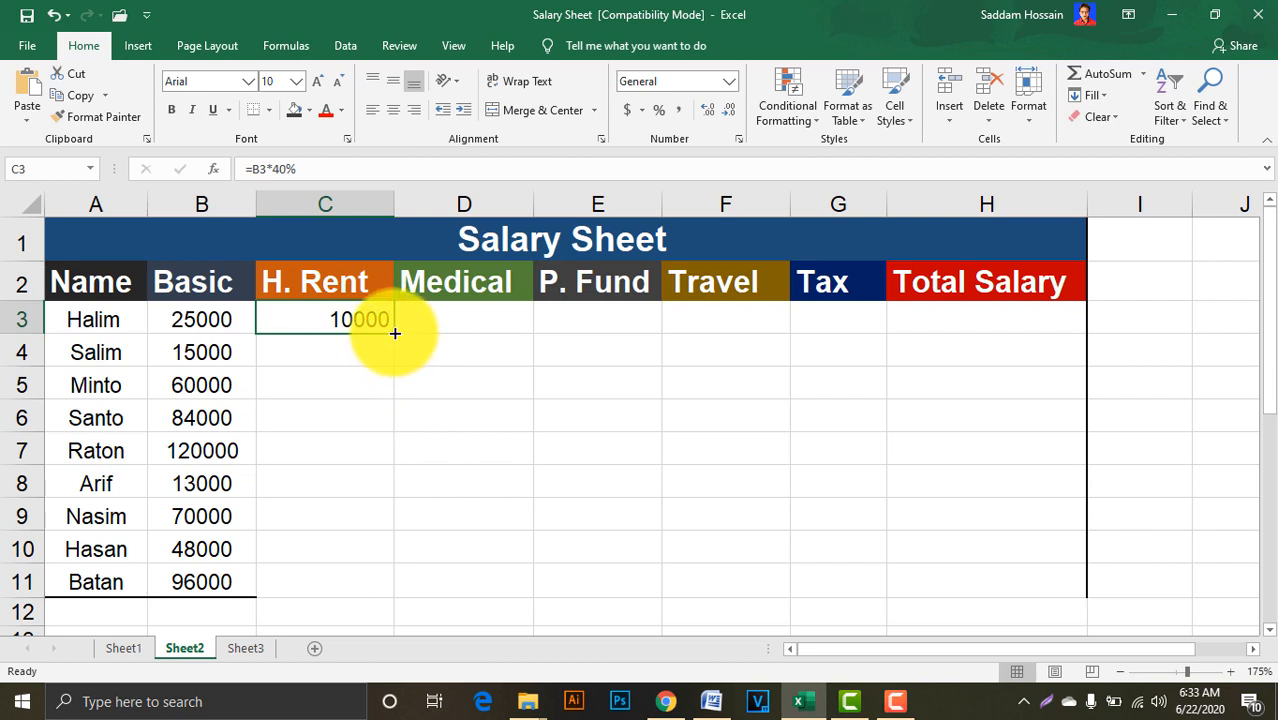
left_click_drag(395, 333, 396, 595)
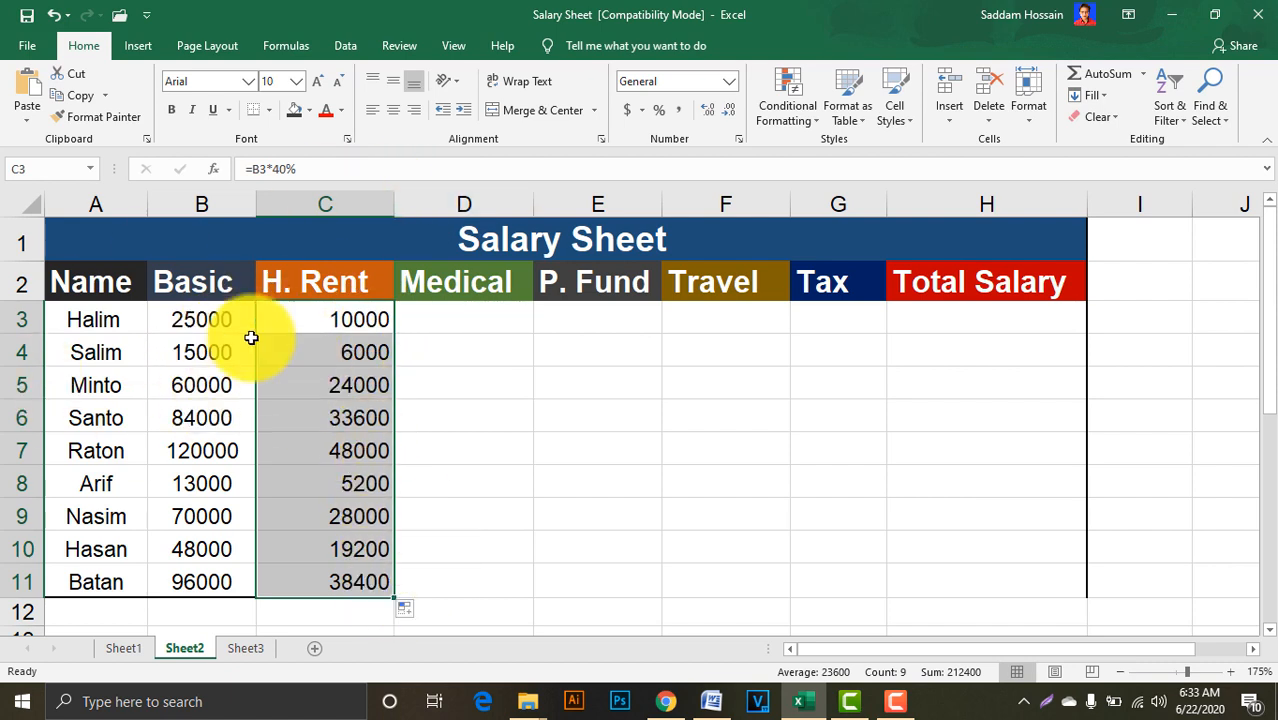
Check the Medical Allowance rule in Word, enter =B3*10% in Medical cell D3 in Excel, and fill it down through D11
left_click(441, 318)
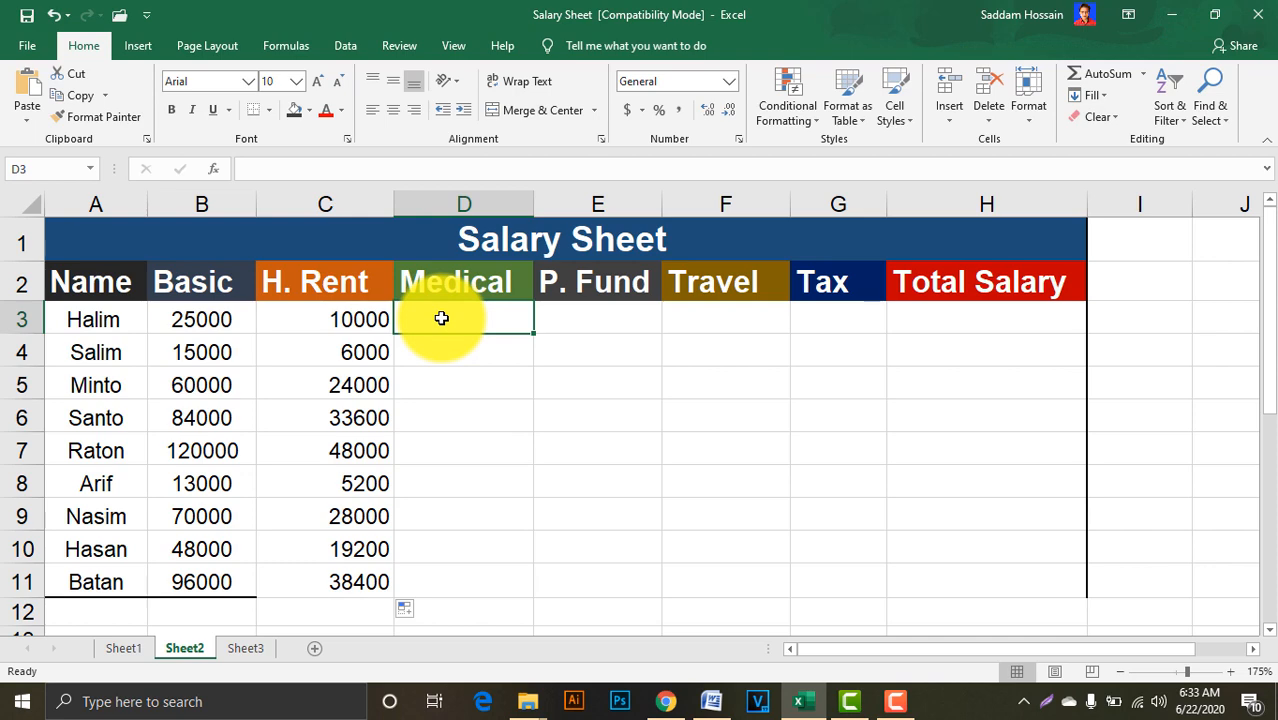
left_click(711, 701)
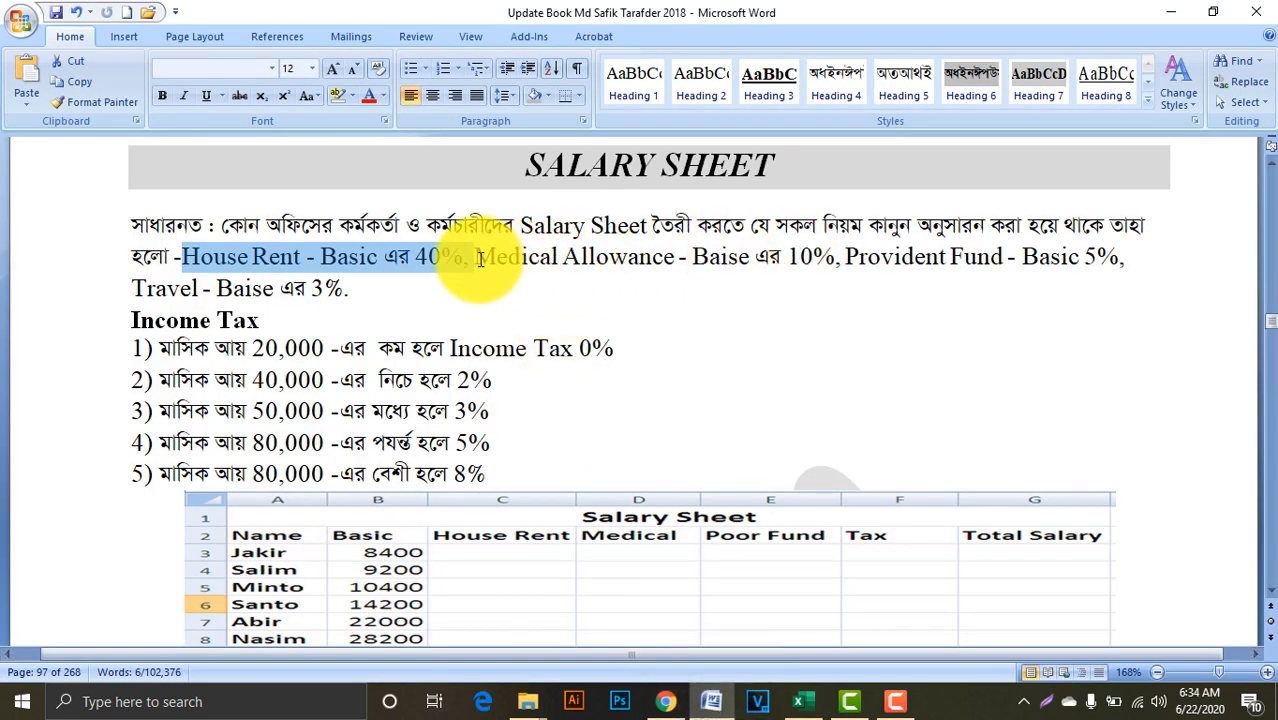
left_click_drag(480, 259, 813, 262)
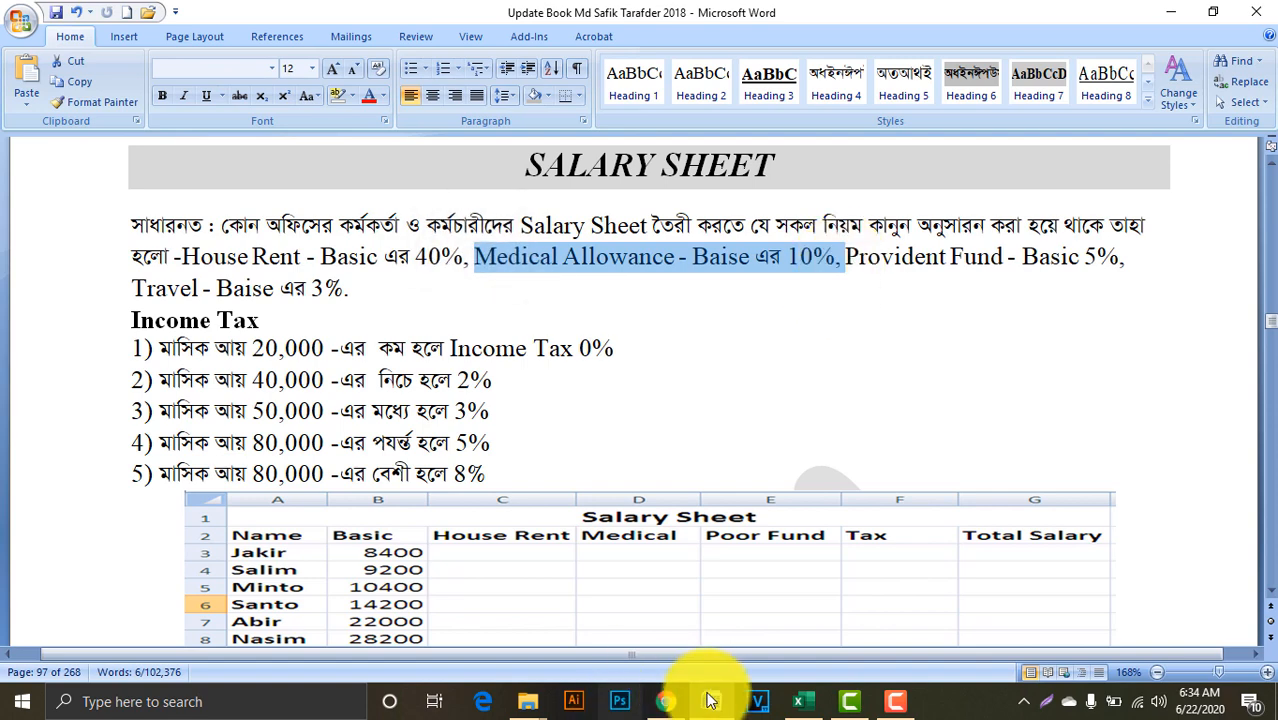
left_click(805, 700)
left_click(482, 314)
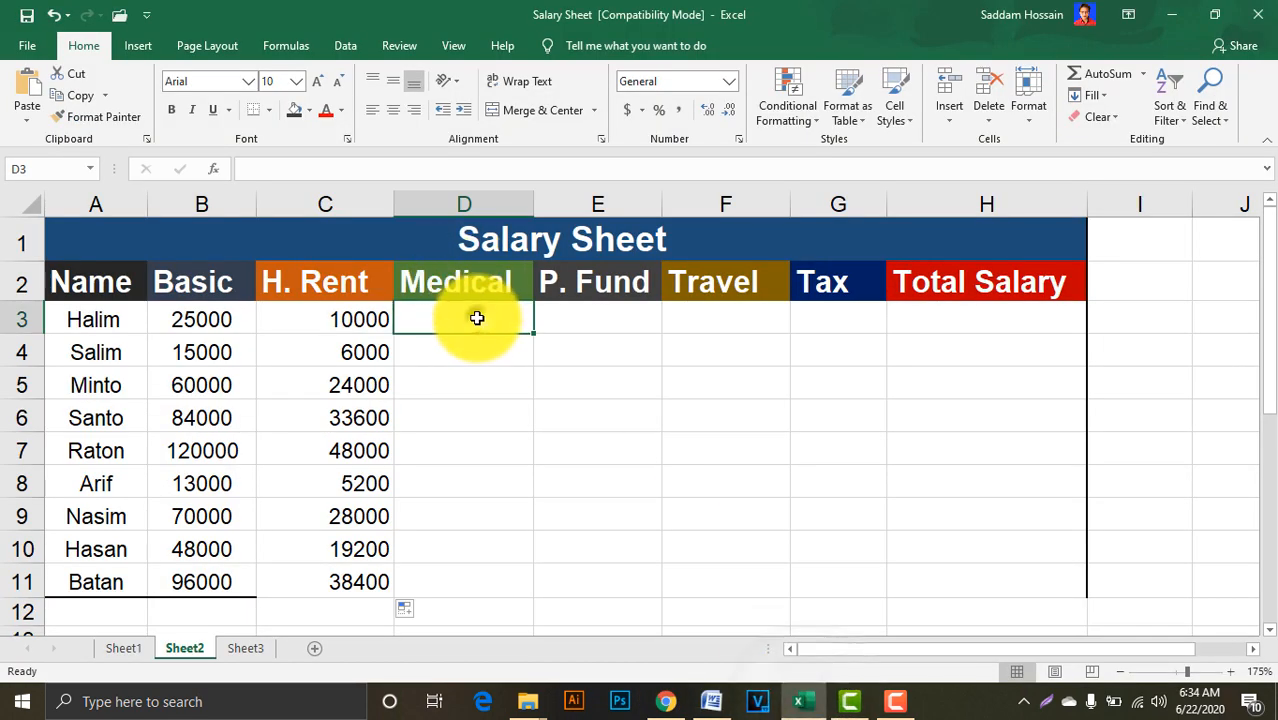
type("=")
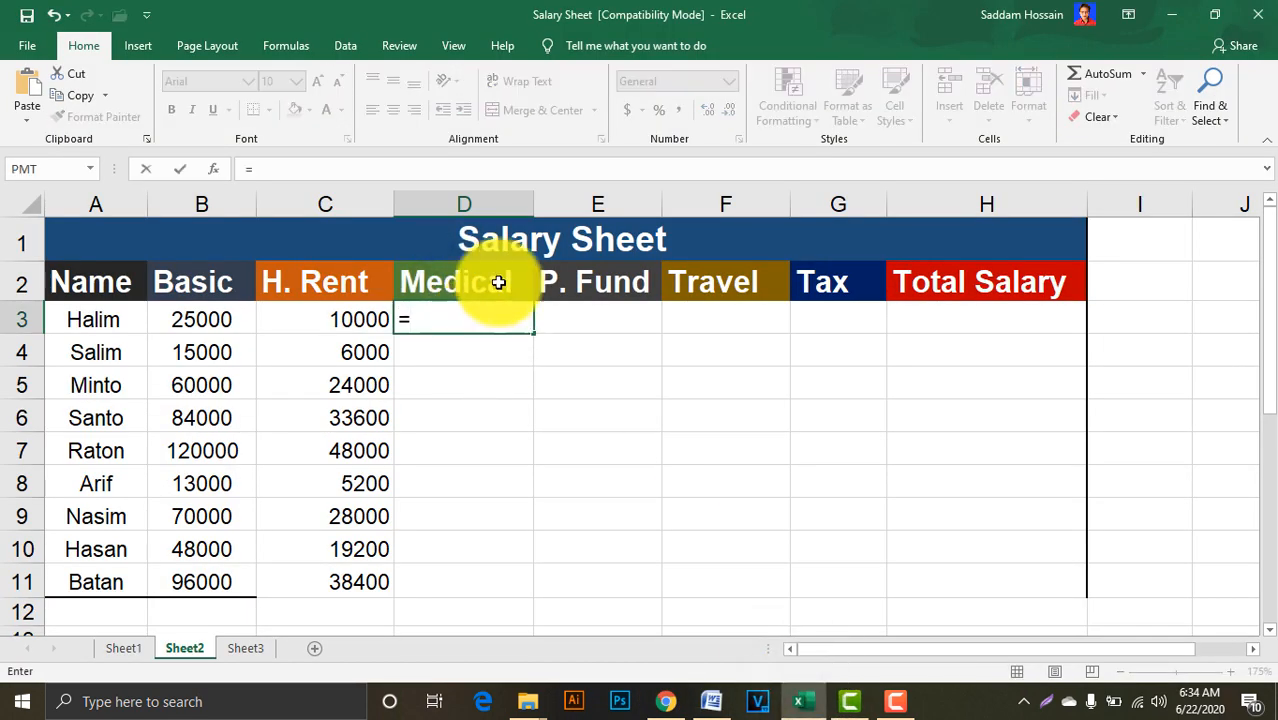
left_click(195, 320)
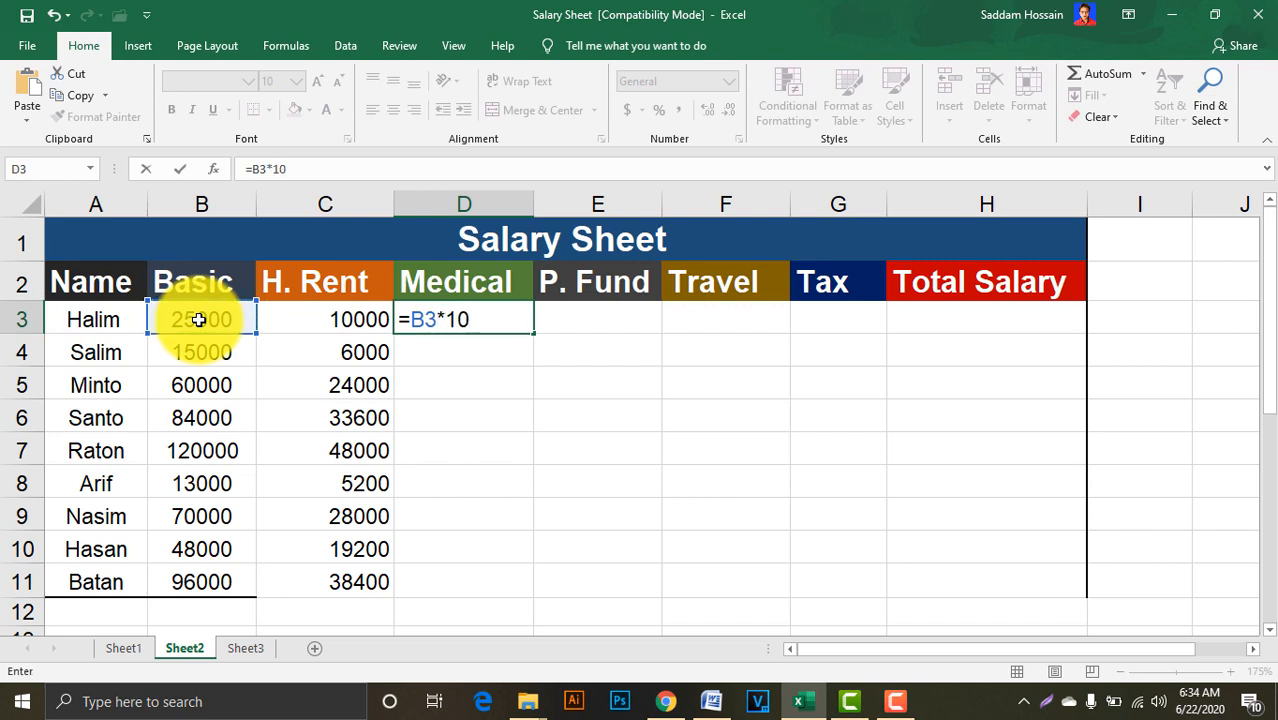
key("Return")
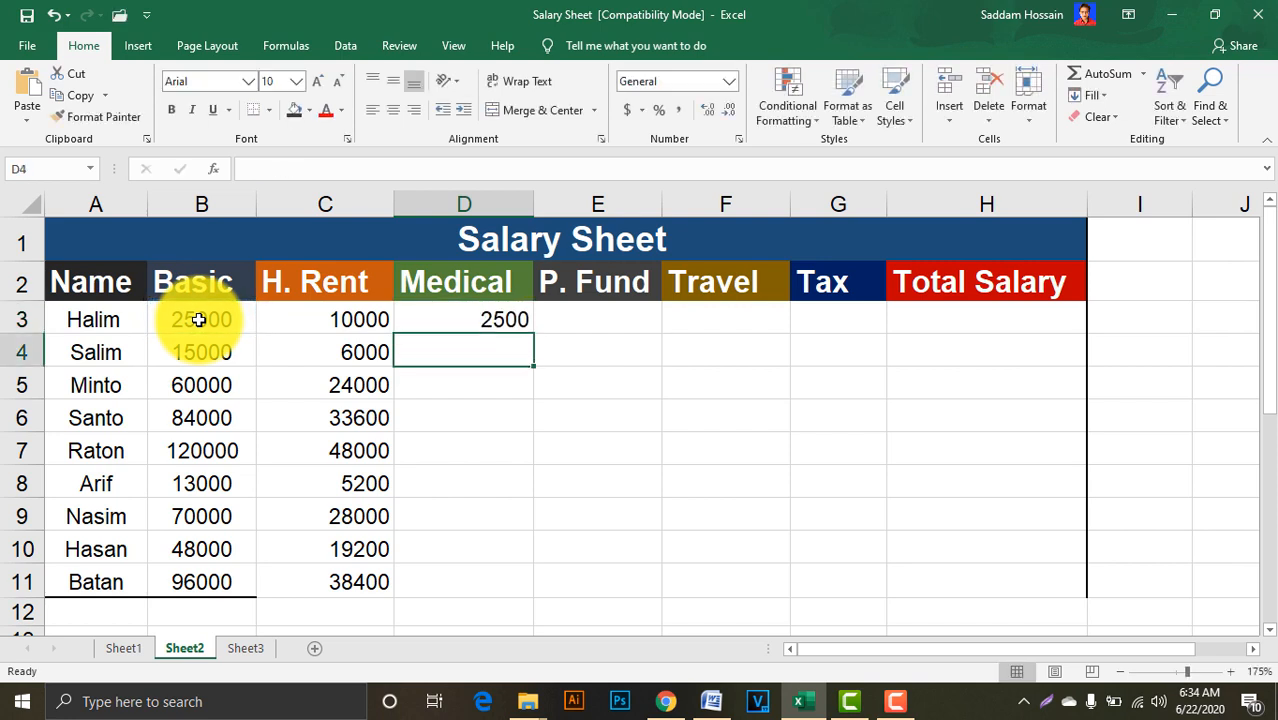
left_click(505, 317)
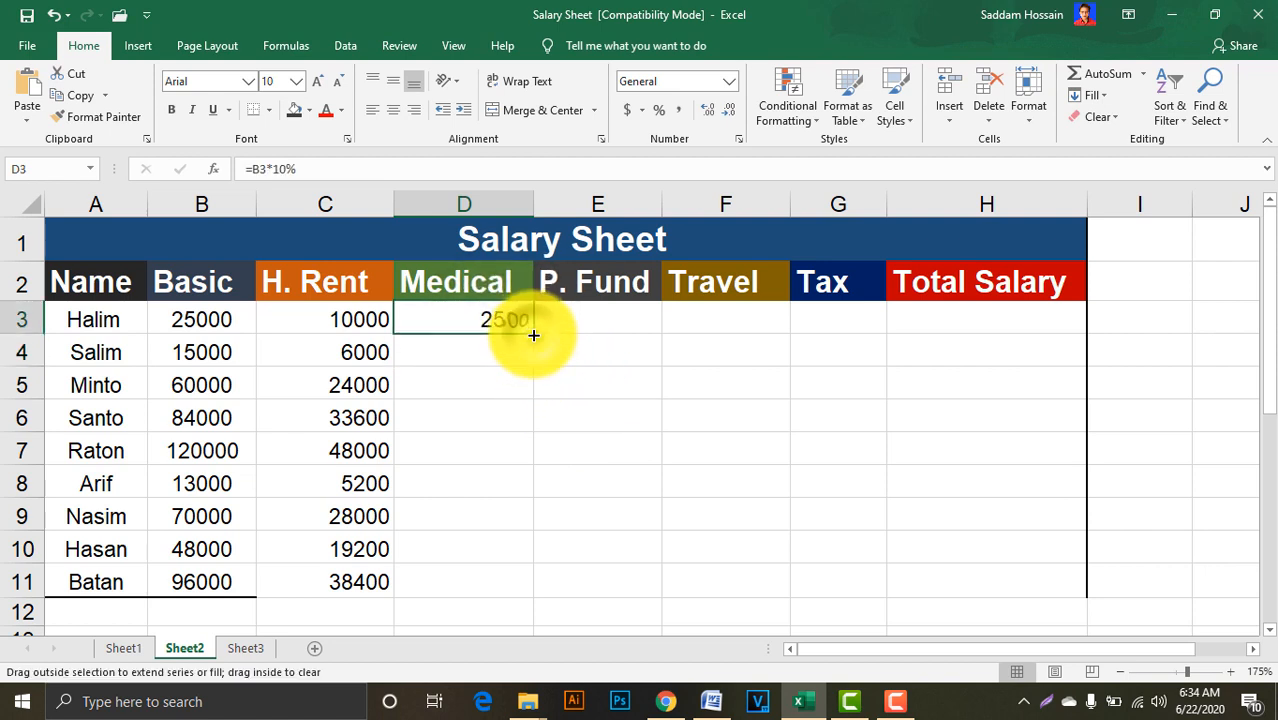
left_click_drag(533, 335, 532, 601)
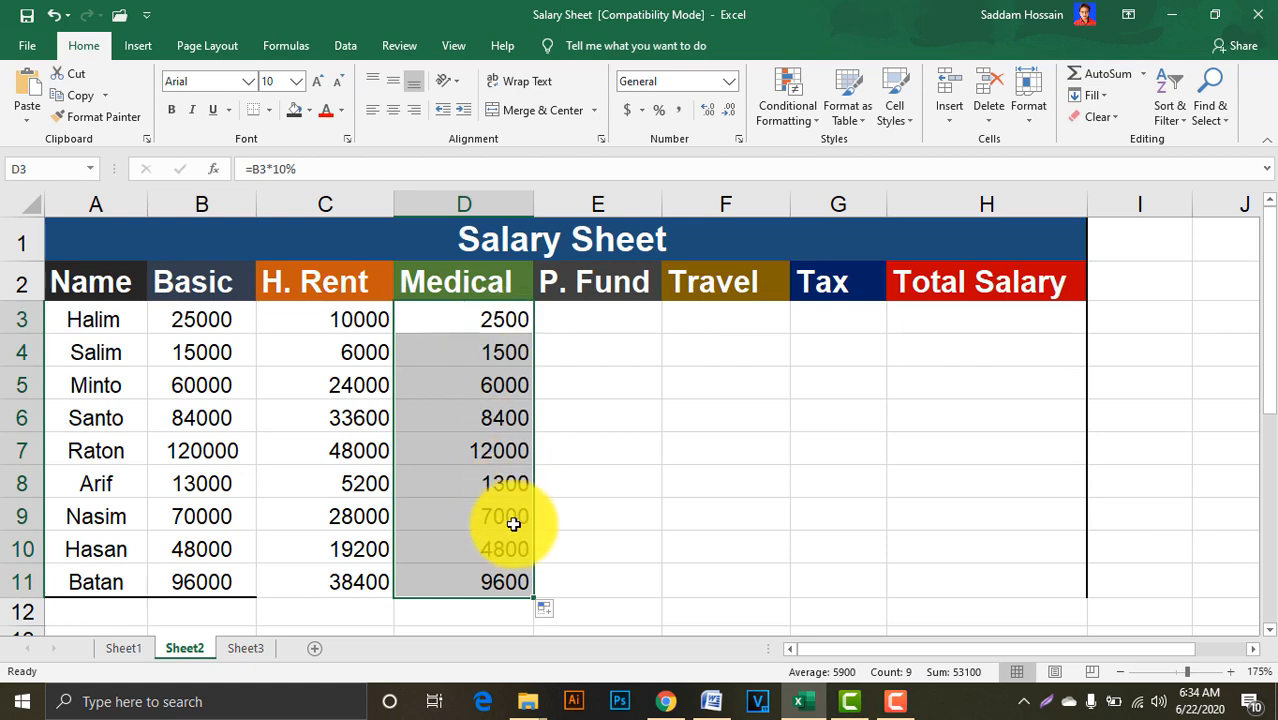
Check the Provident Fund rule in Word, enter =B3*5% in P. Fund cell E3 in Excel, and fill it down through E11
left_click(599, 310)
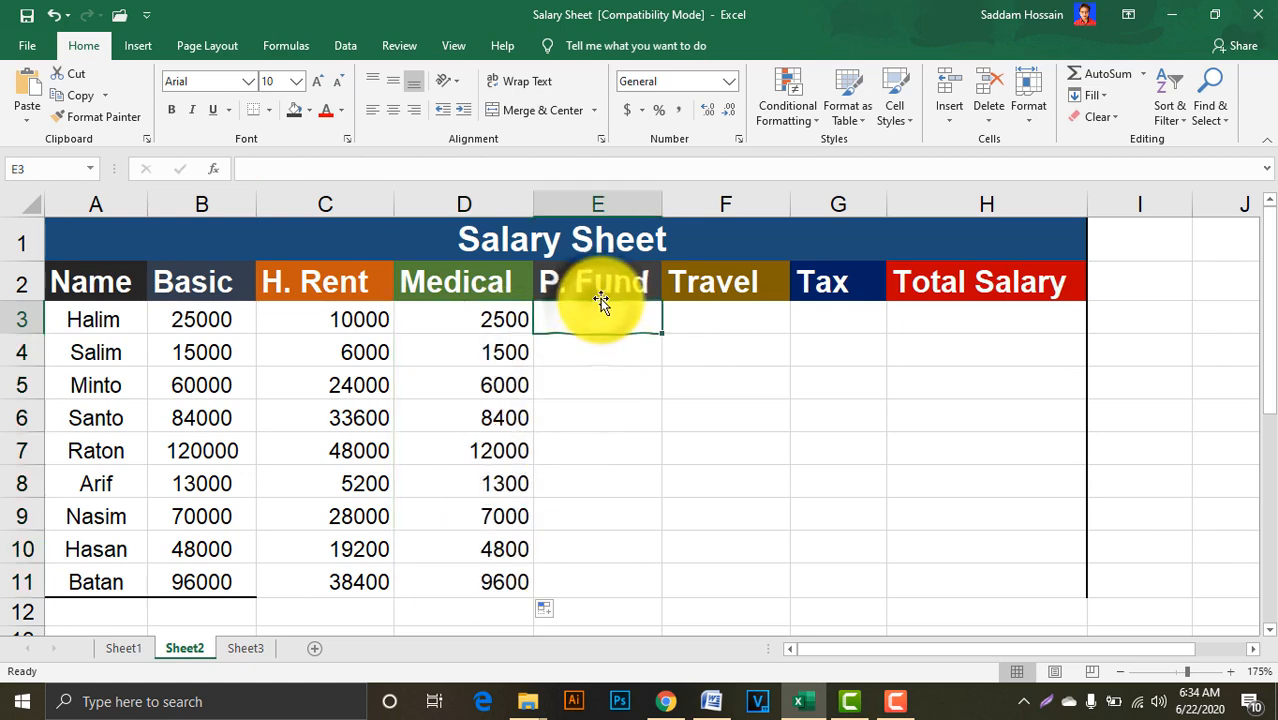
left_click(712, 701)
left_click_drag(850, 258, 1093, 308)
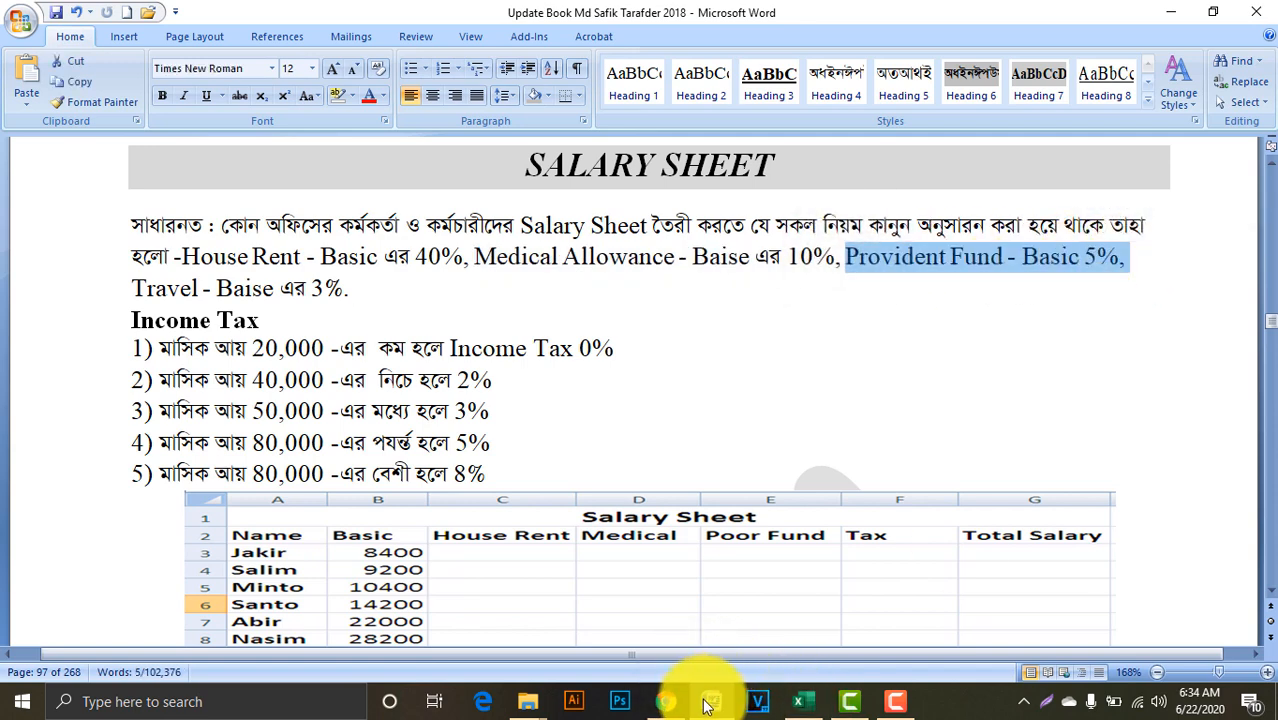
left_click(808, 705)
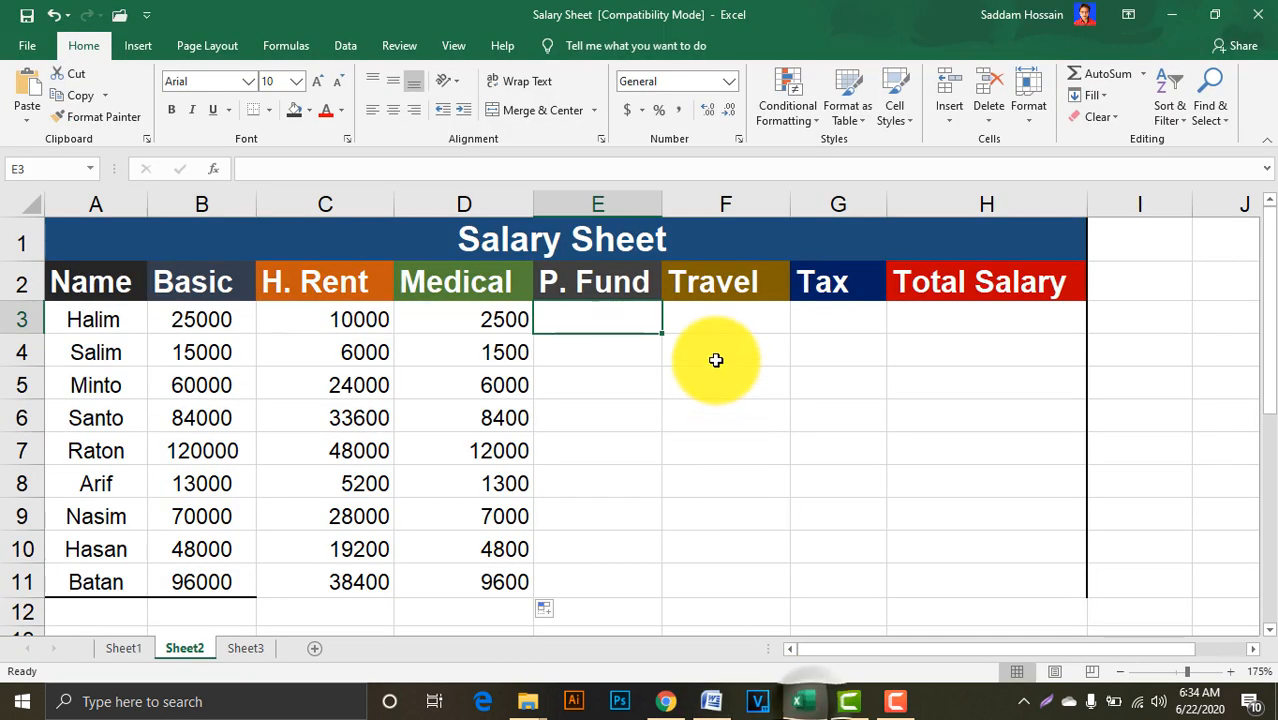
type("=")
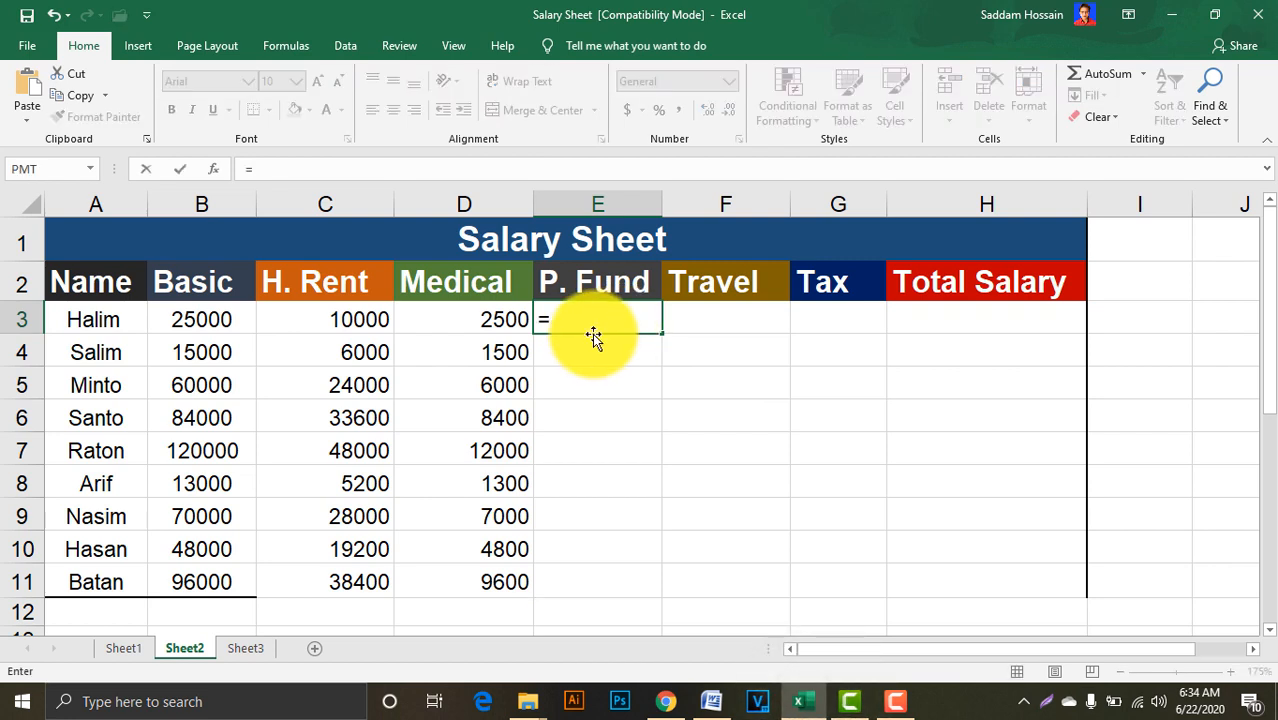
left_click(212, 318)
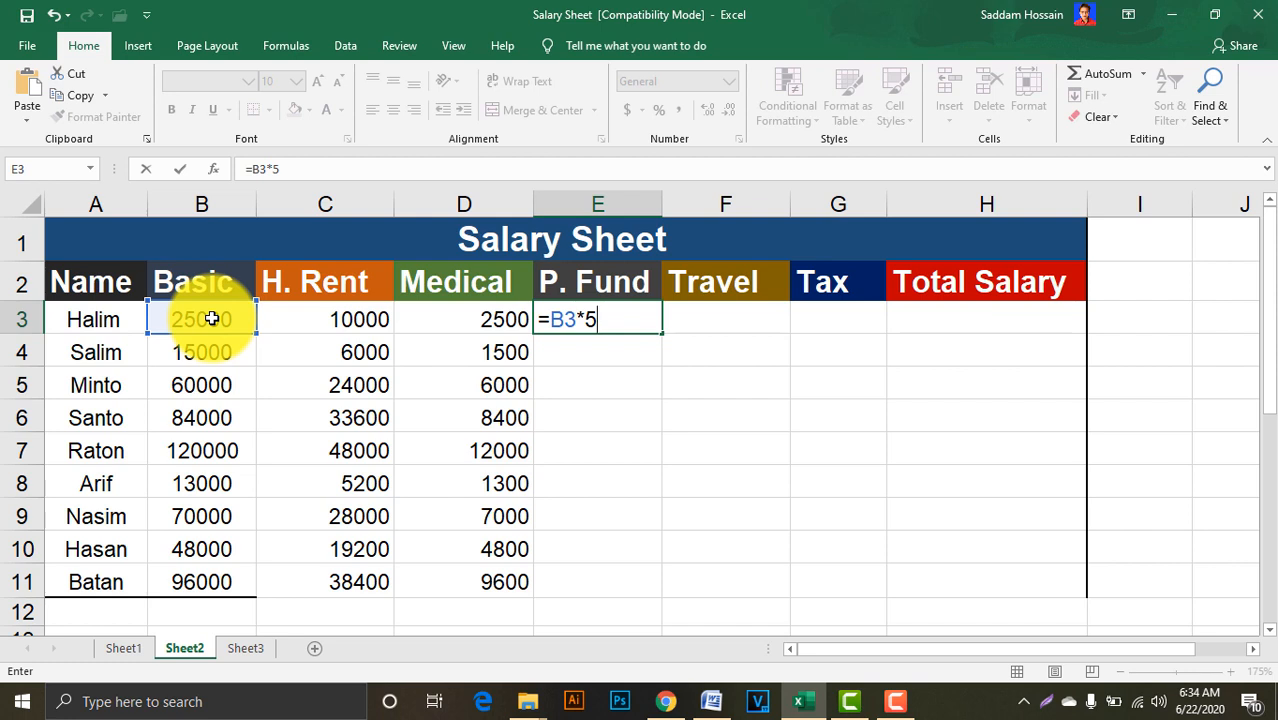
key("Return")
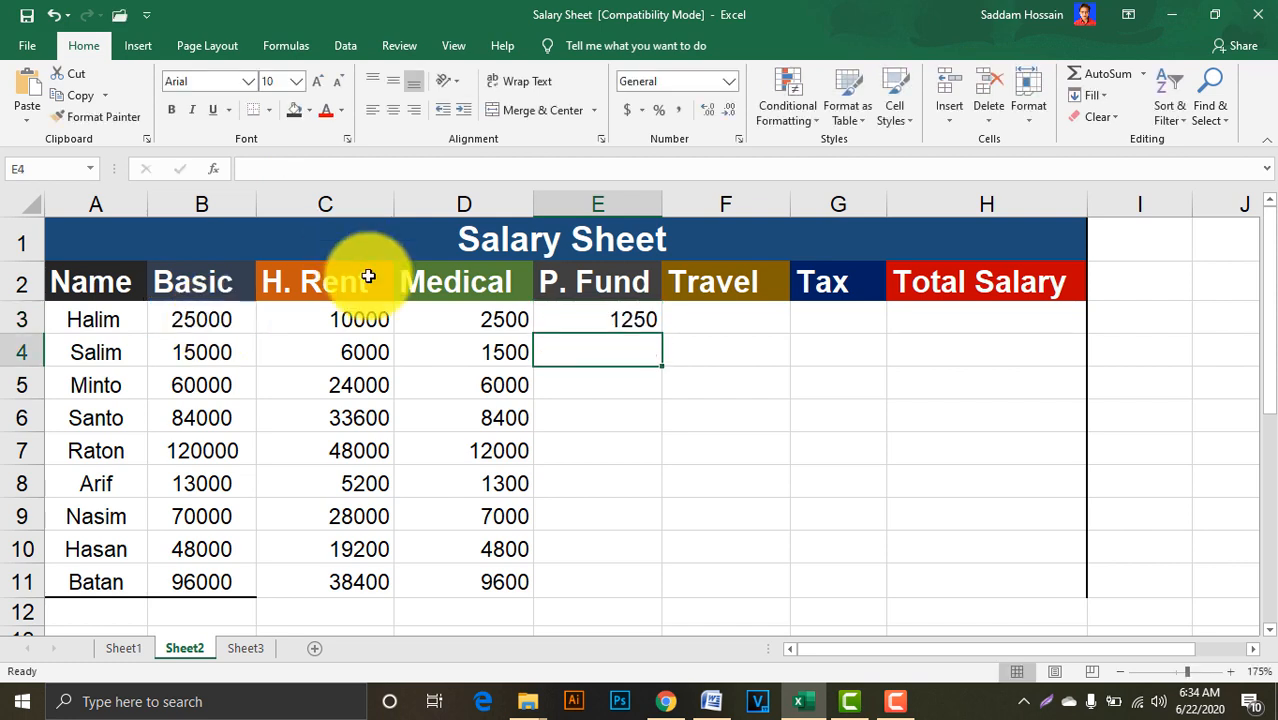
left_click(652, 322)
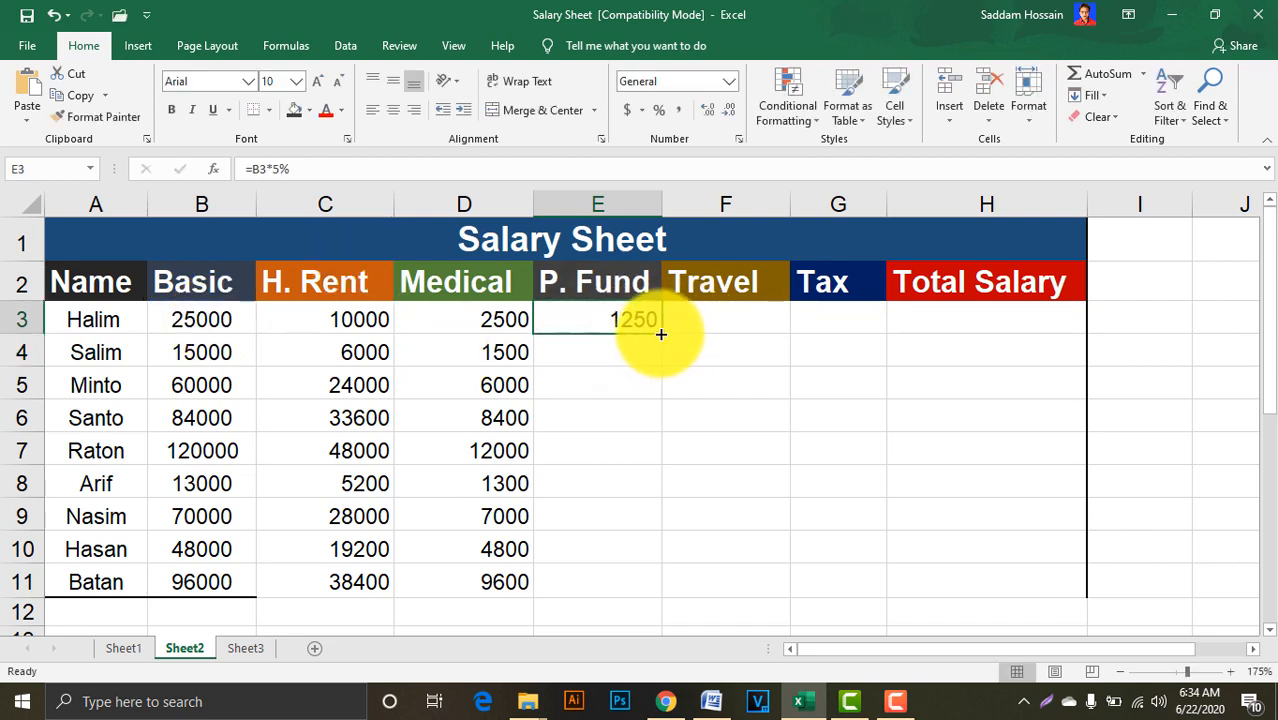
left_click_drag(659, 334, 656, 602)
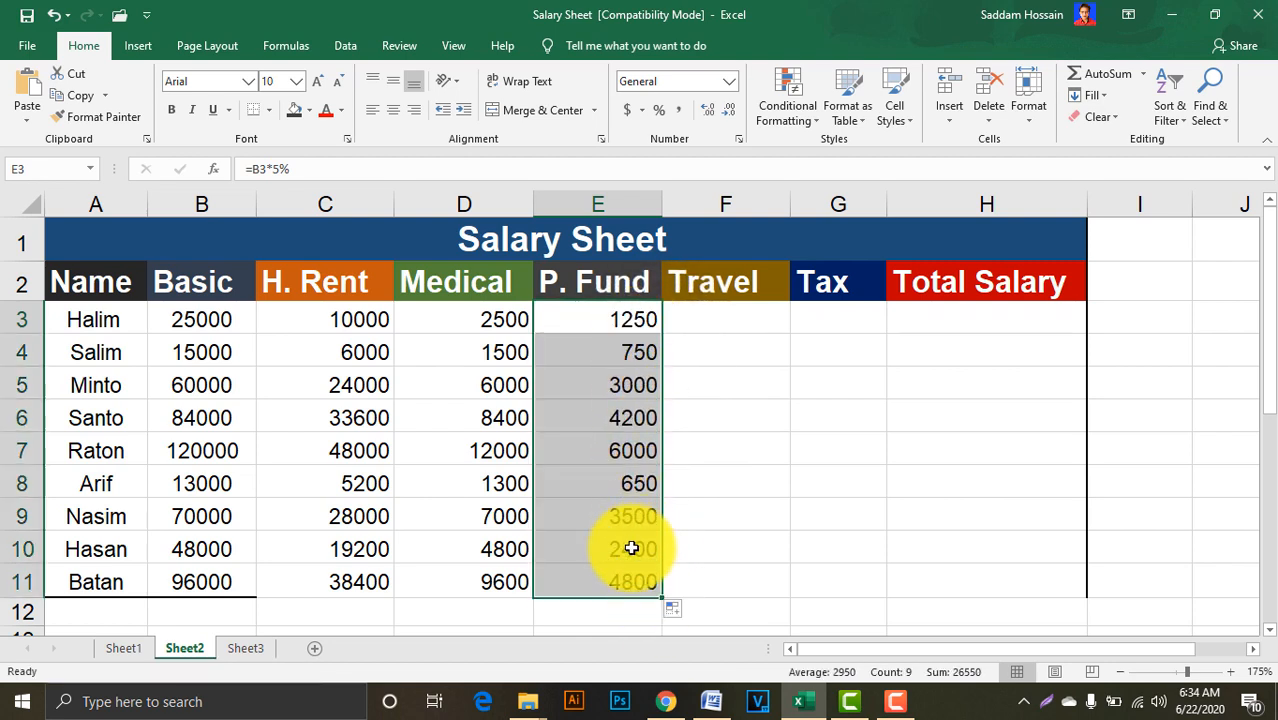
Check the Travel rule in Word, then return to Excel and enter =B3*3% in Travel cell F3
left_click(746, 314)
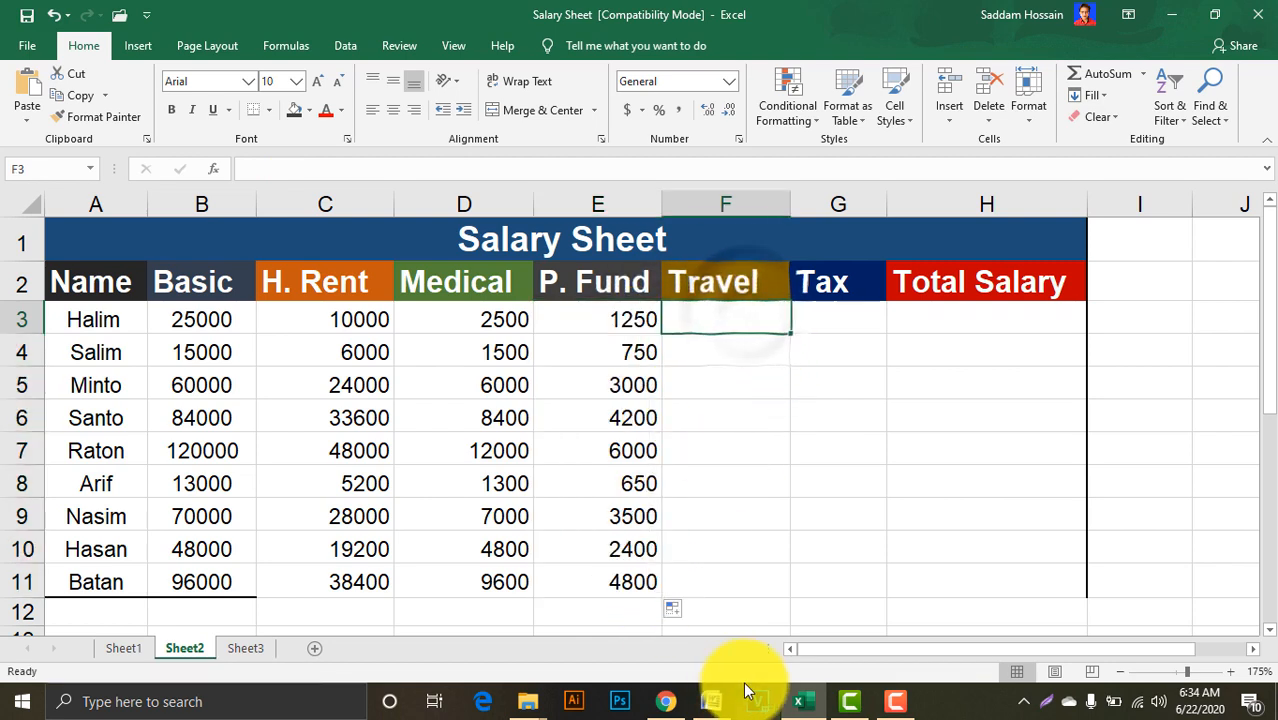
left_click(713, 706)
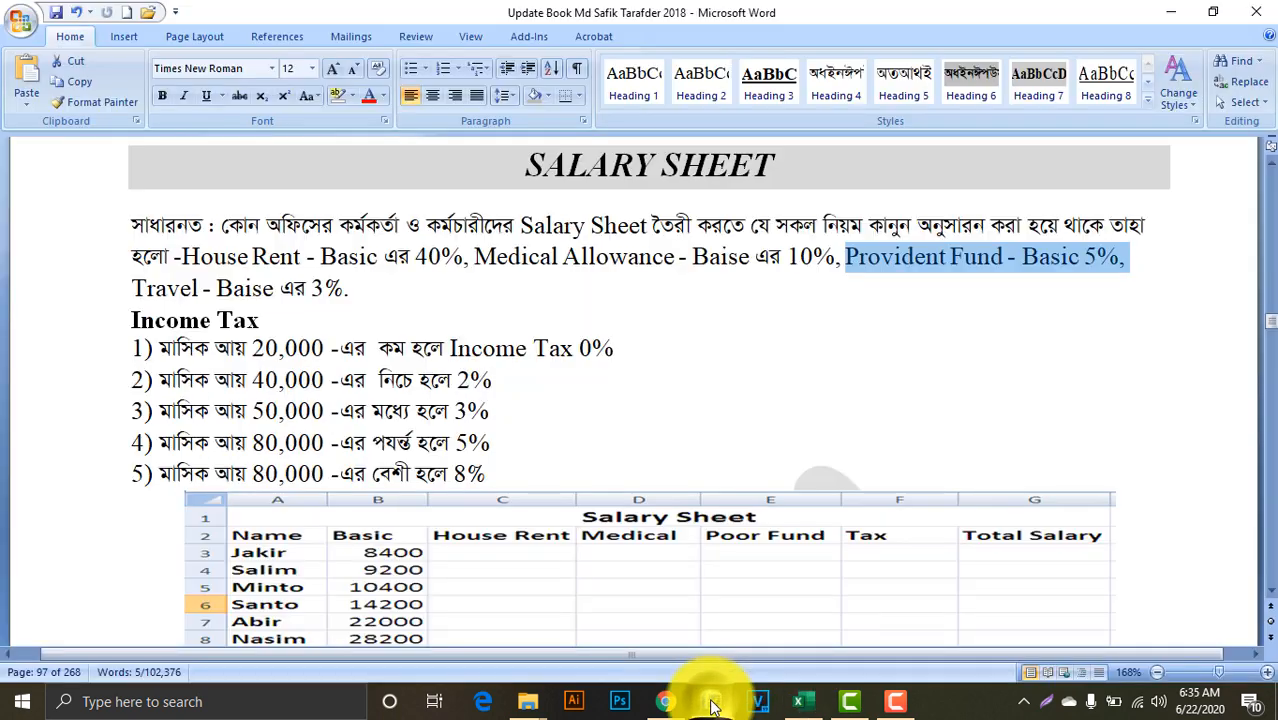
left_click_drag(133, 288, 346, 288)
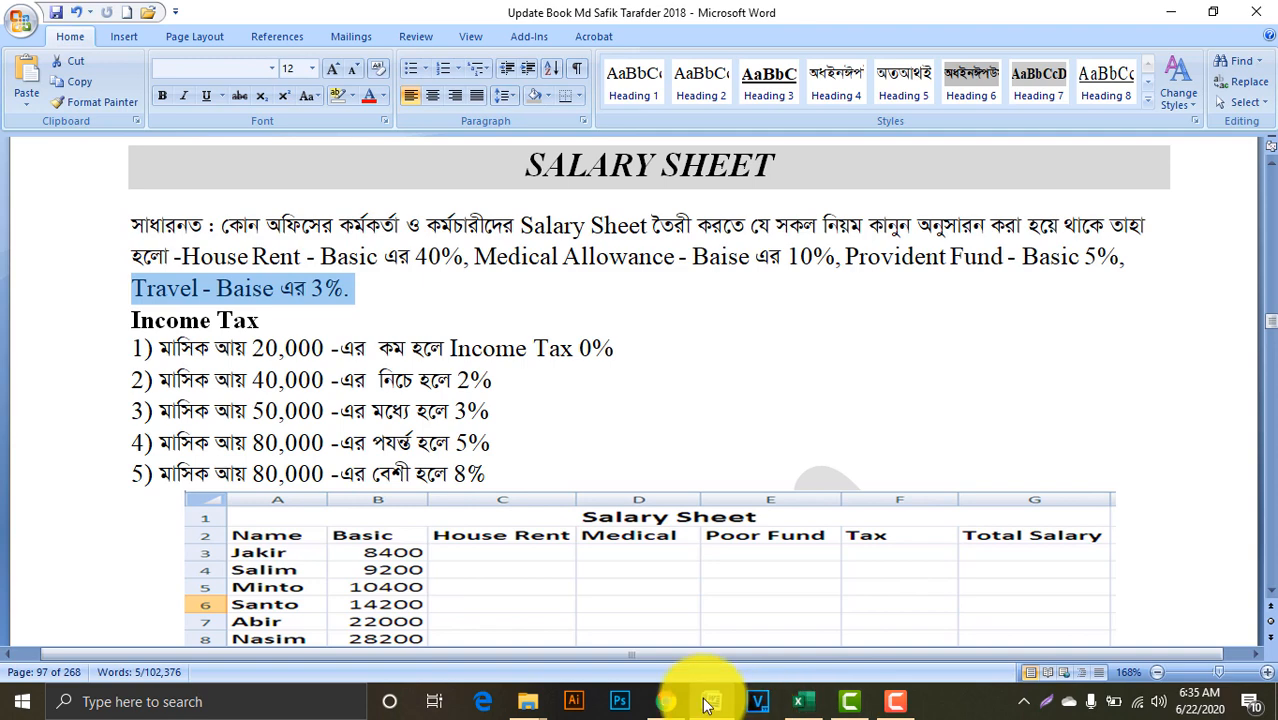
left_click(815, 710)
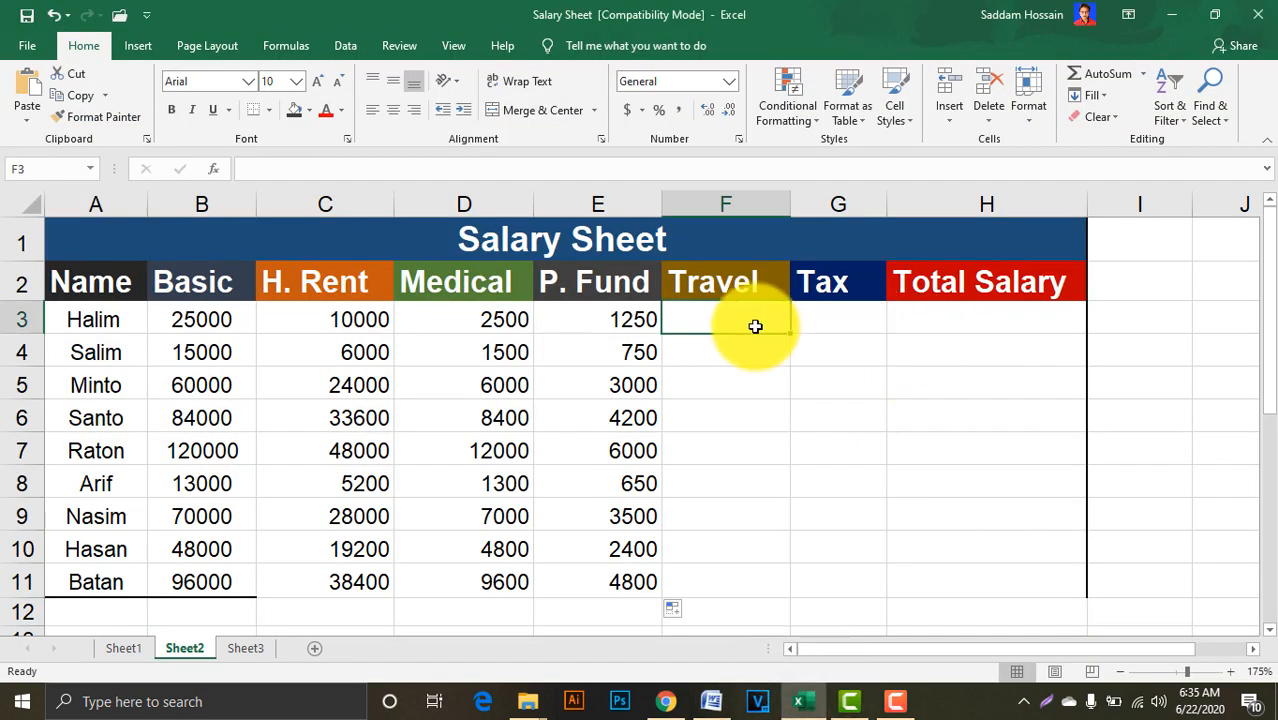
type("=")
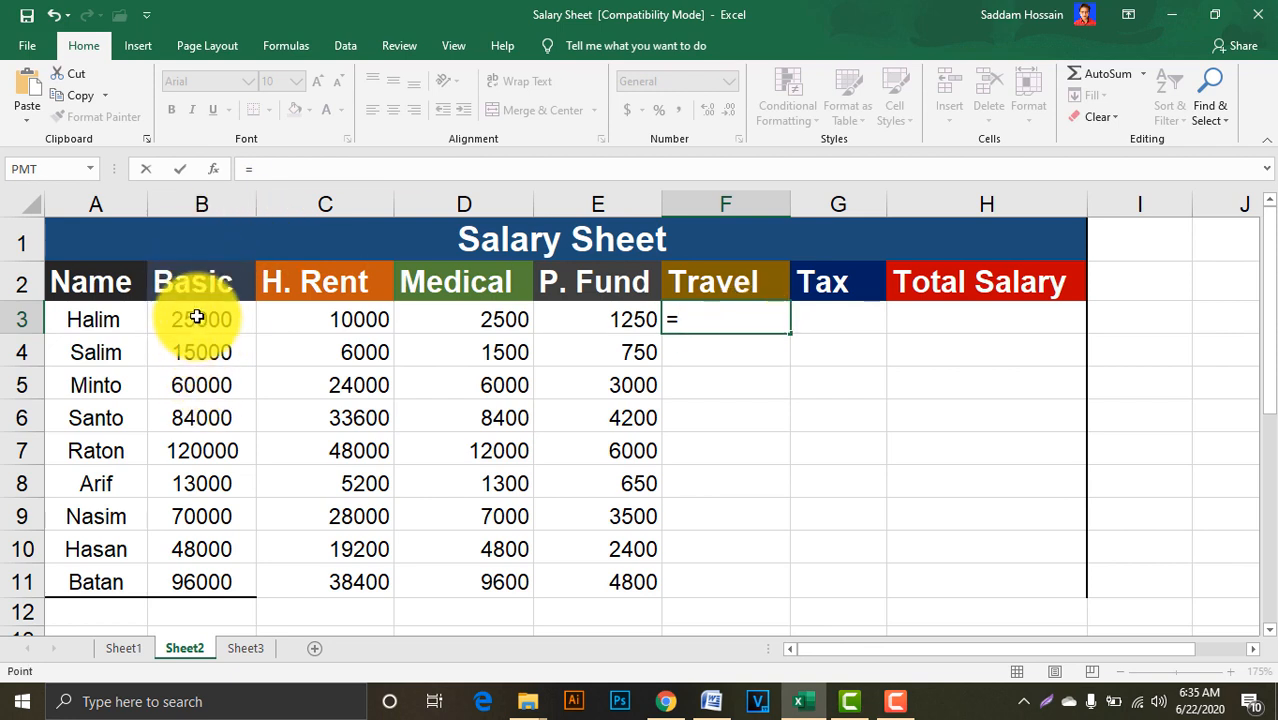
left_click(197, 317)
type("*")
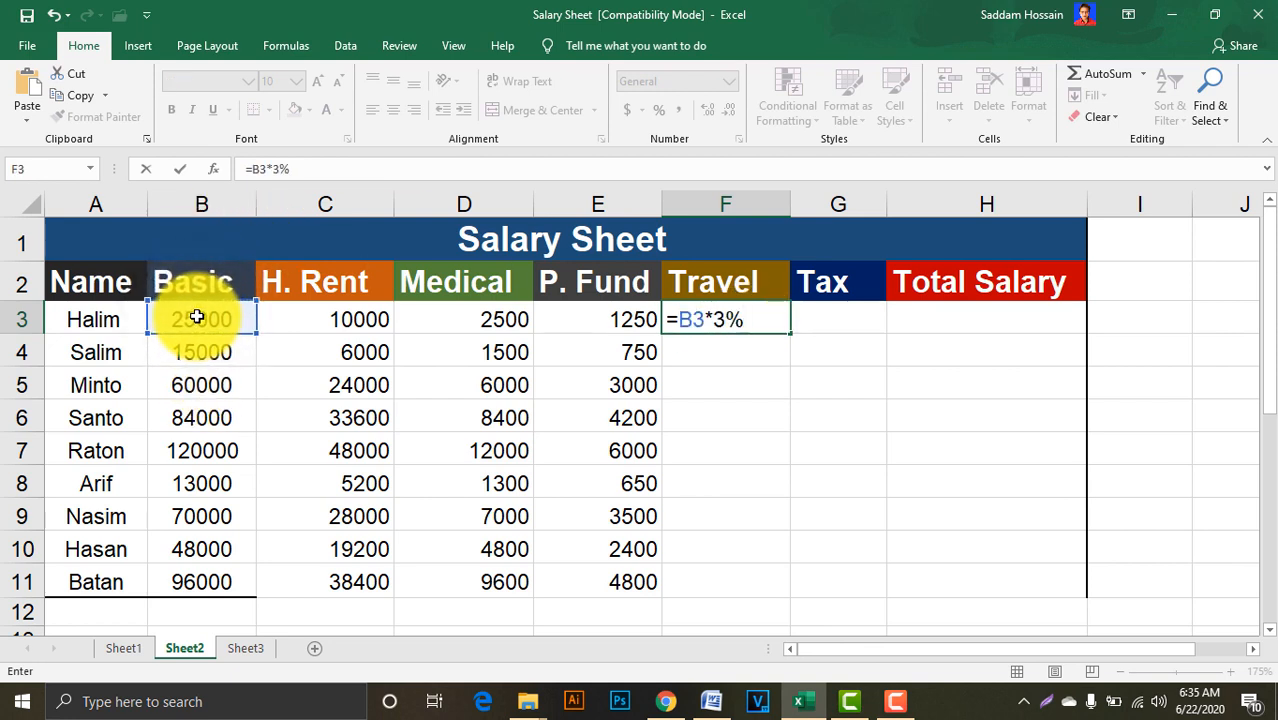
key("Return")
Fill the Travel formula from F3 down through F11
left_click(745, 330)
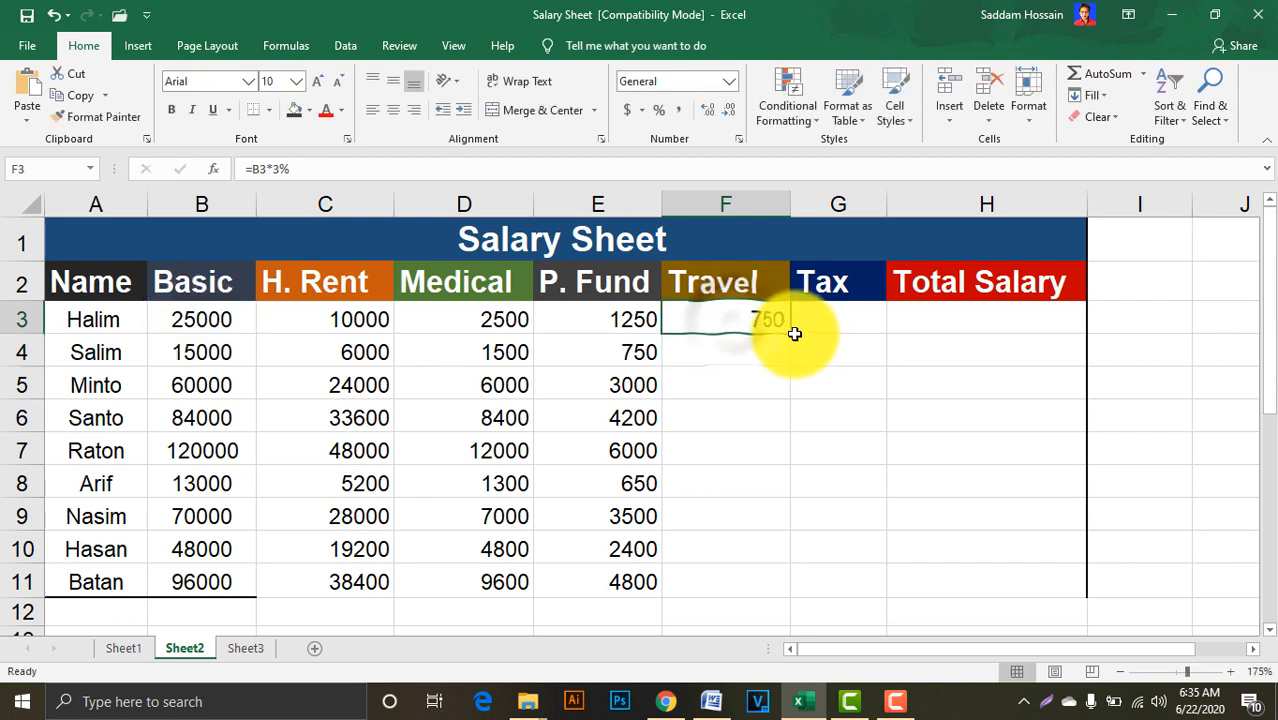
left_click_drag(789, 333, 790, 596)
left_click(752, 320)
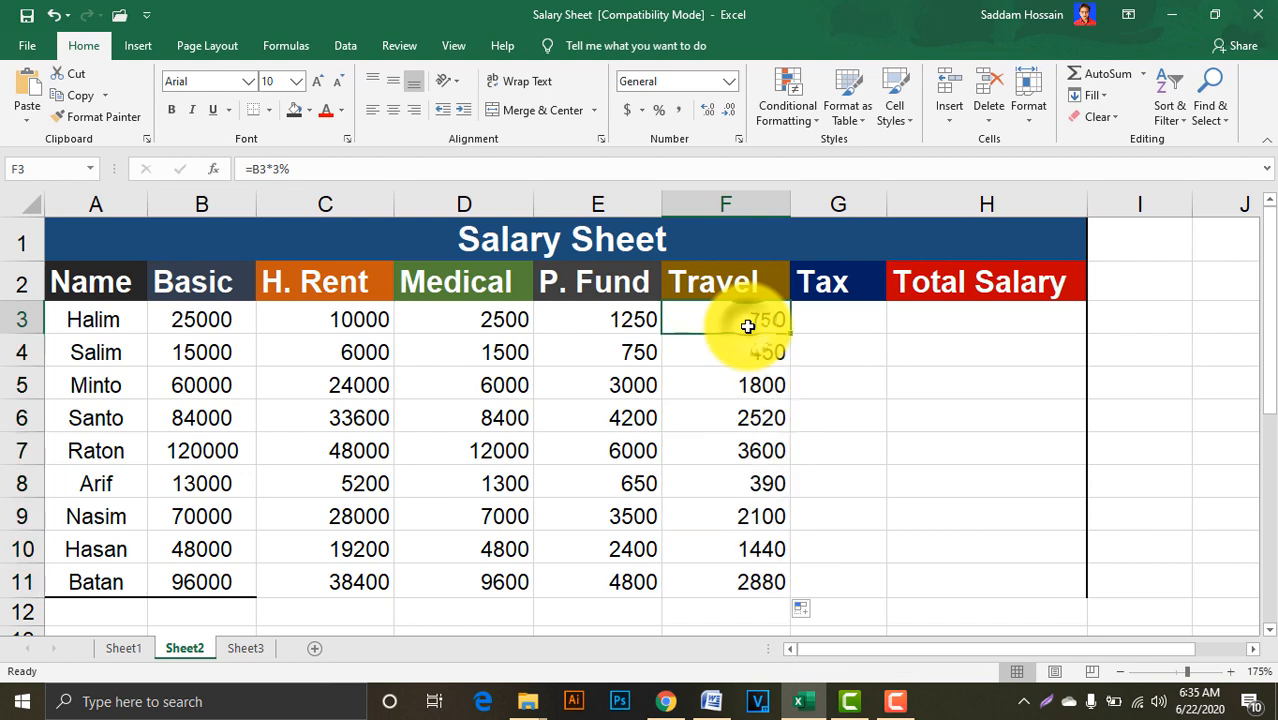
With Tax cell G3 selected, check the first Income Tax rule in Word and return to Excel
left_click(830, 310)
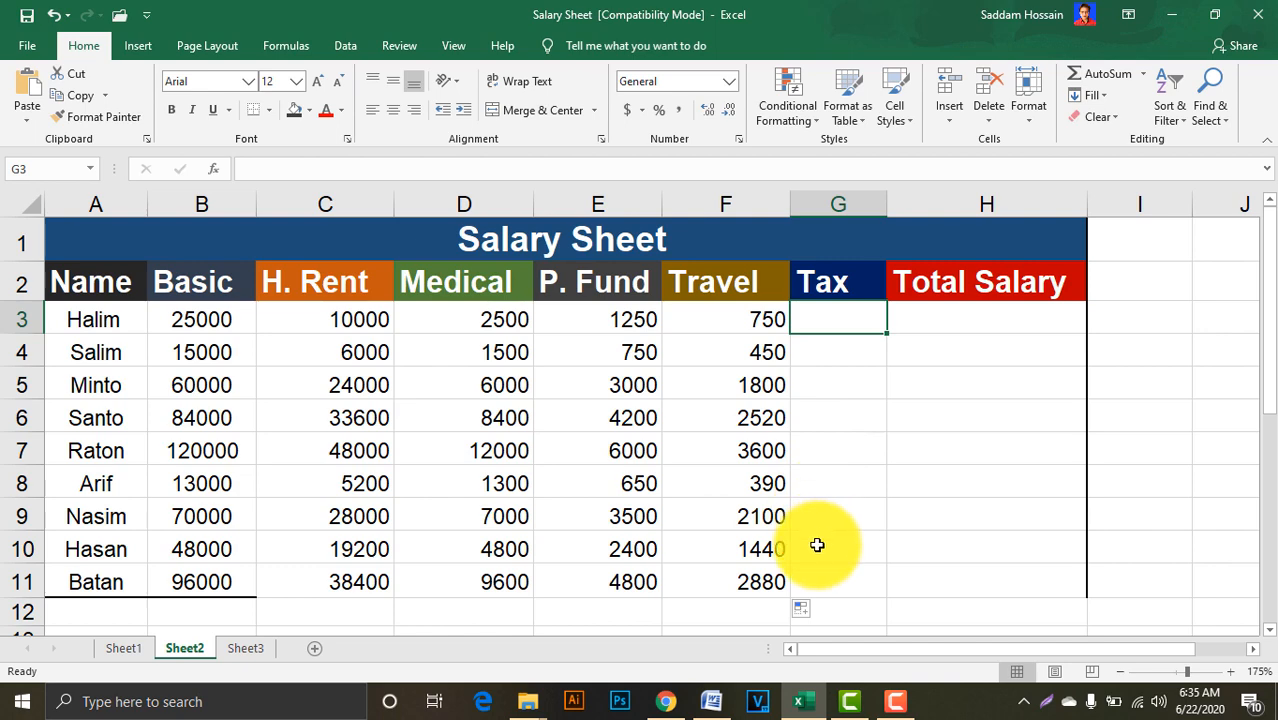
left_click(712, 701)
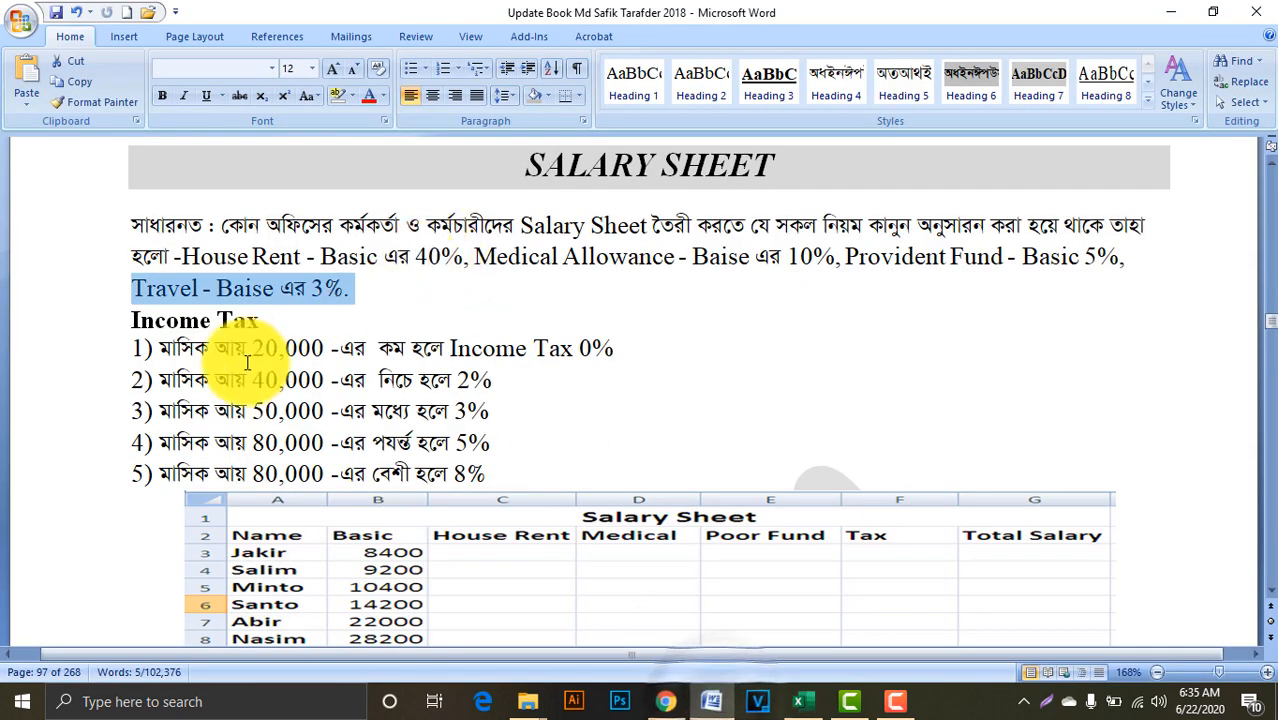
left_click(162, 352)
left_click_drag(162, 352, 614, 355)
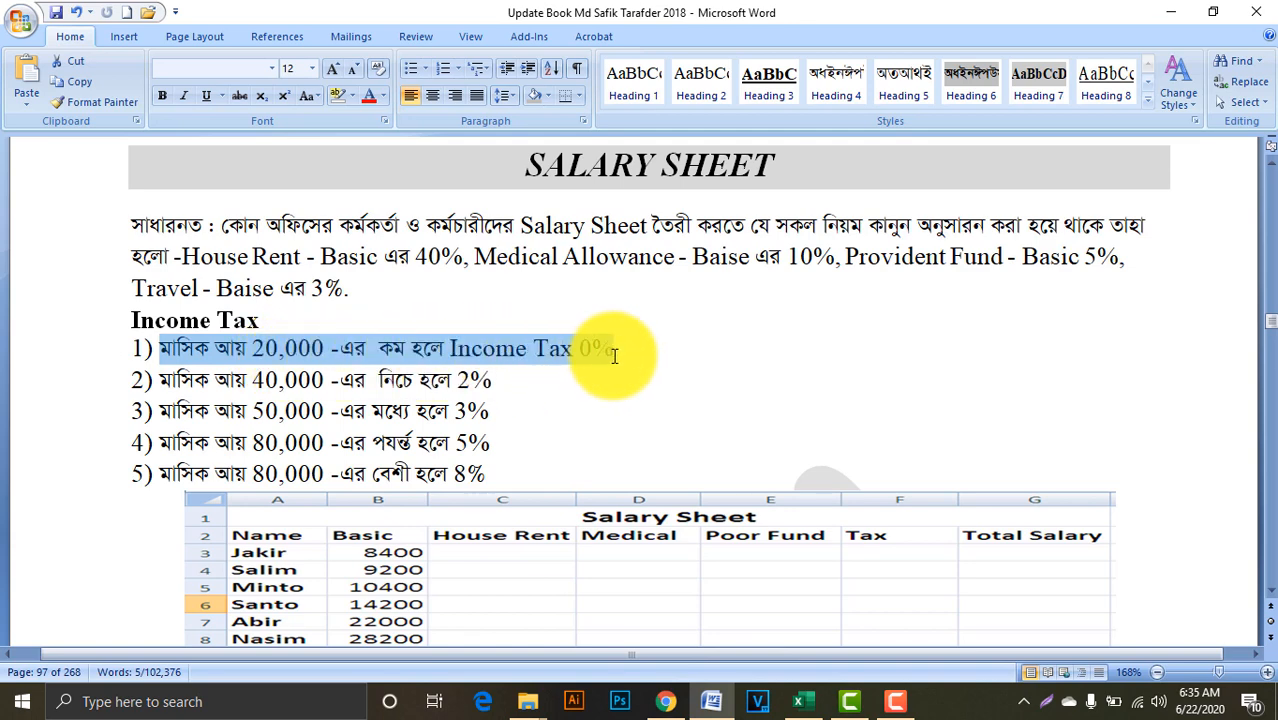
left_click(799, 701)
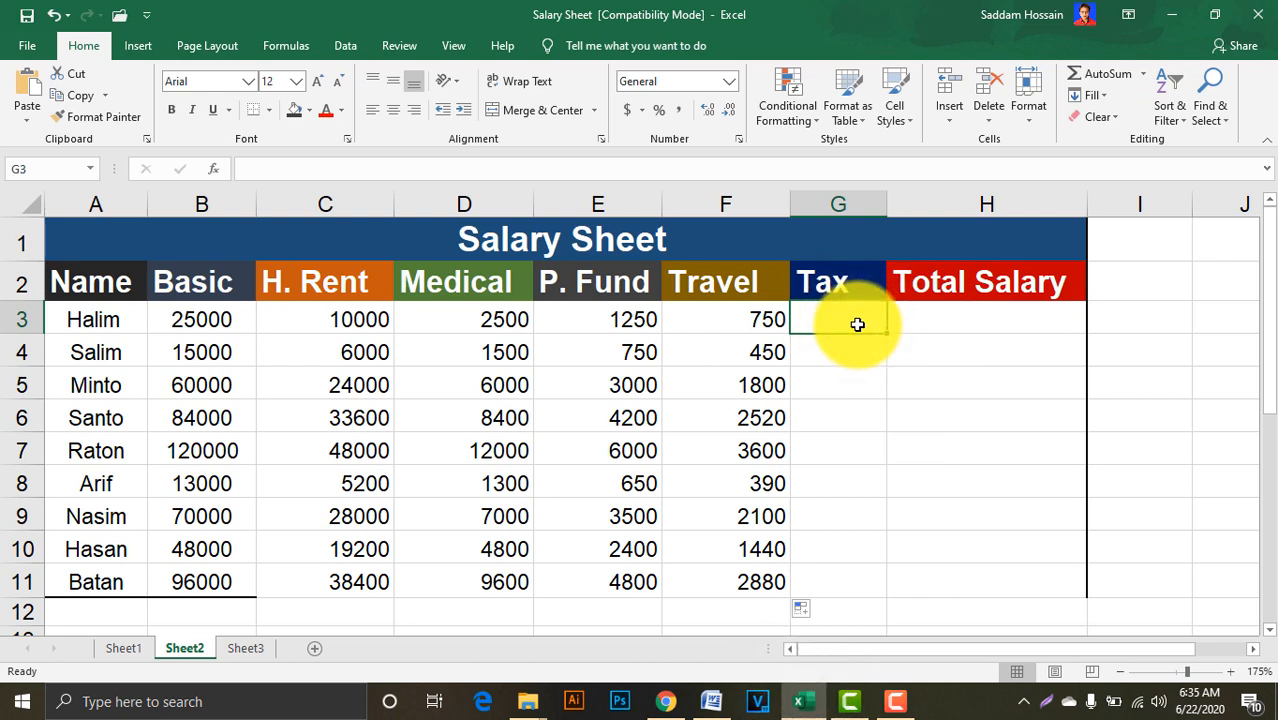
Begin the nested tax formula in G3 with =if(B3<20000,B3*0%, for the first income bracket
type("=")
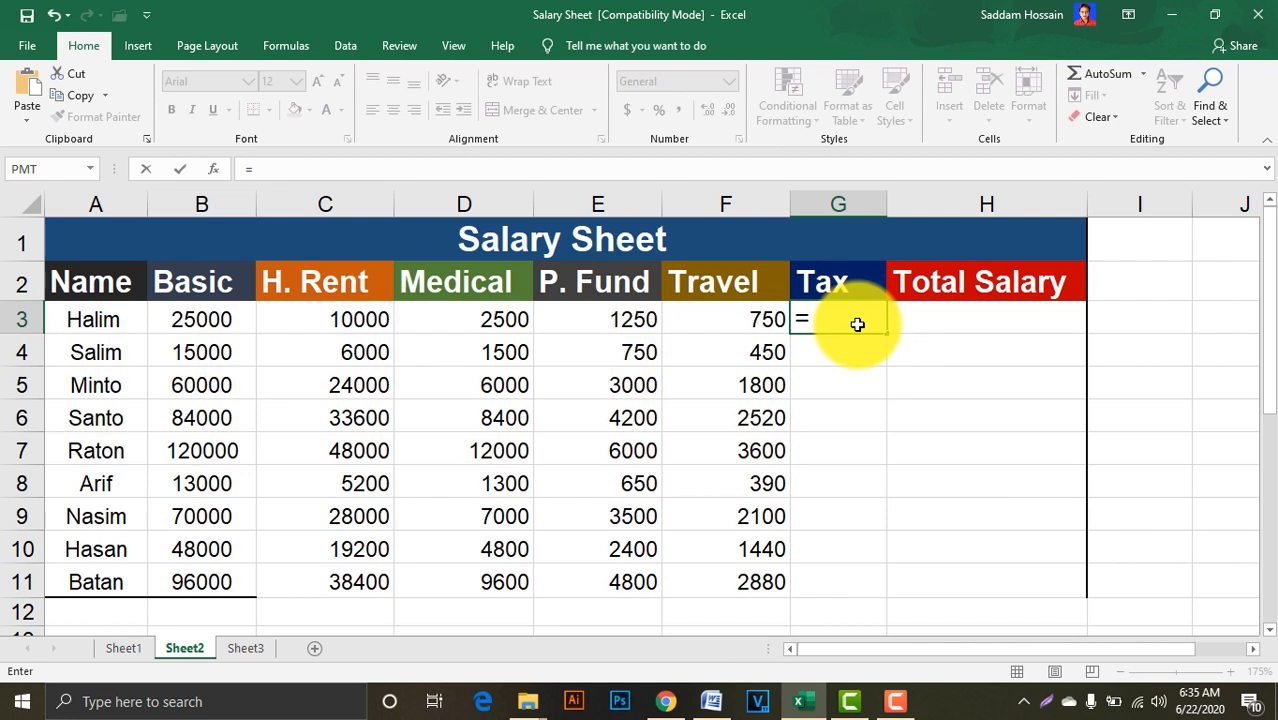
type("if")
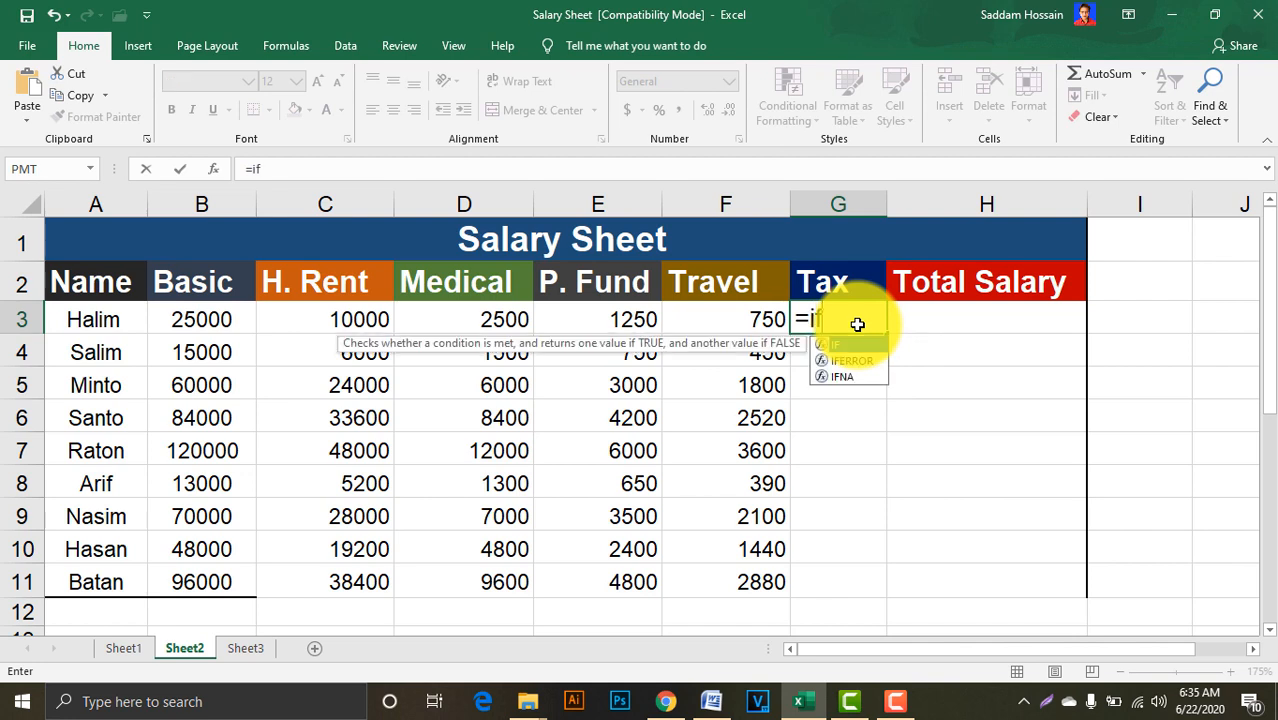
type("(")
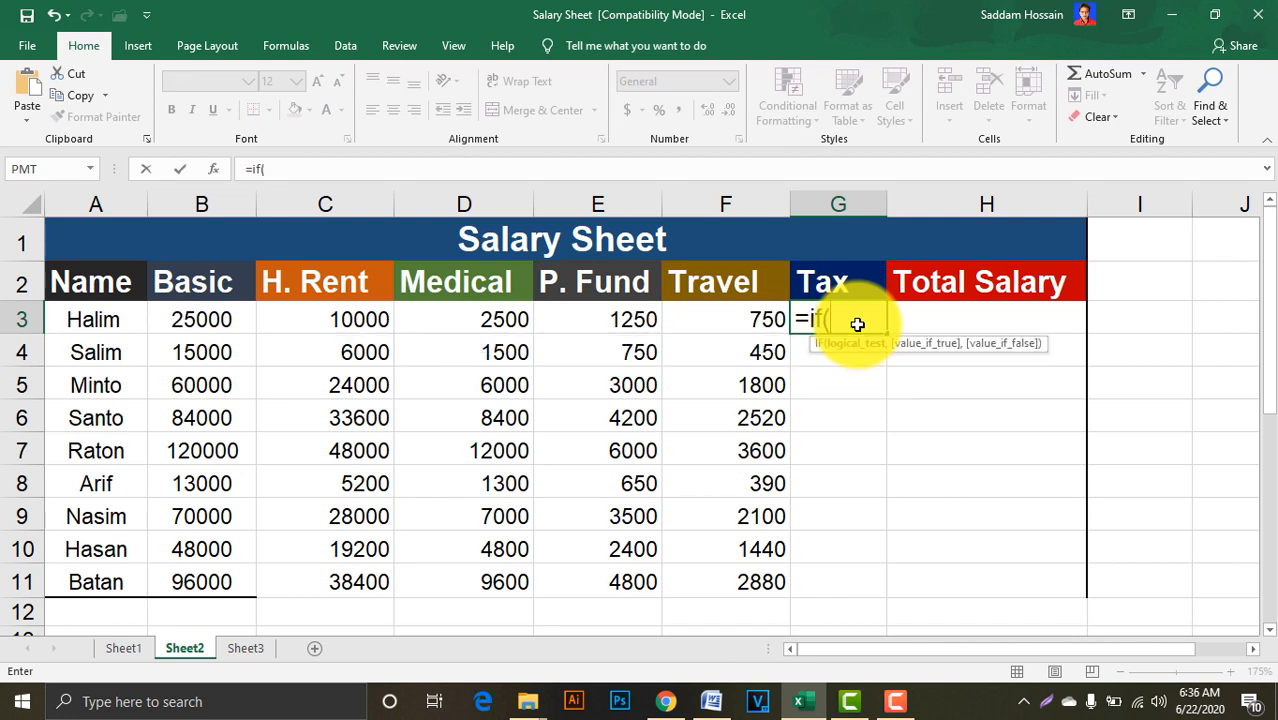
left_click(203, 317)
type("<20000,")
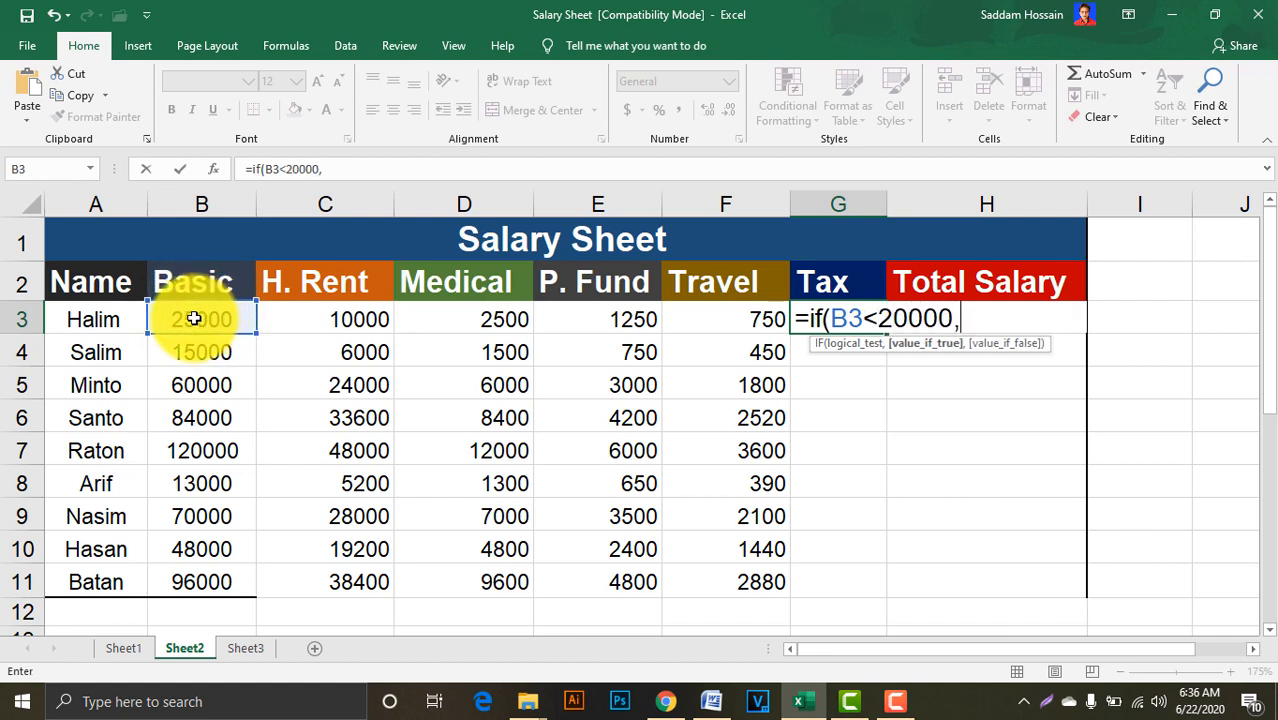
left_click(198, 317)
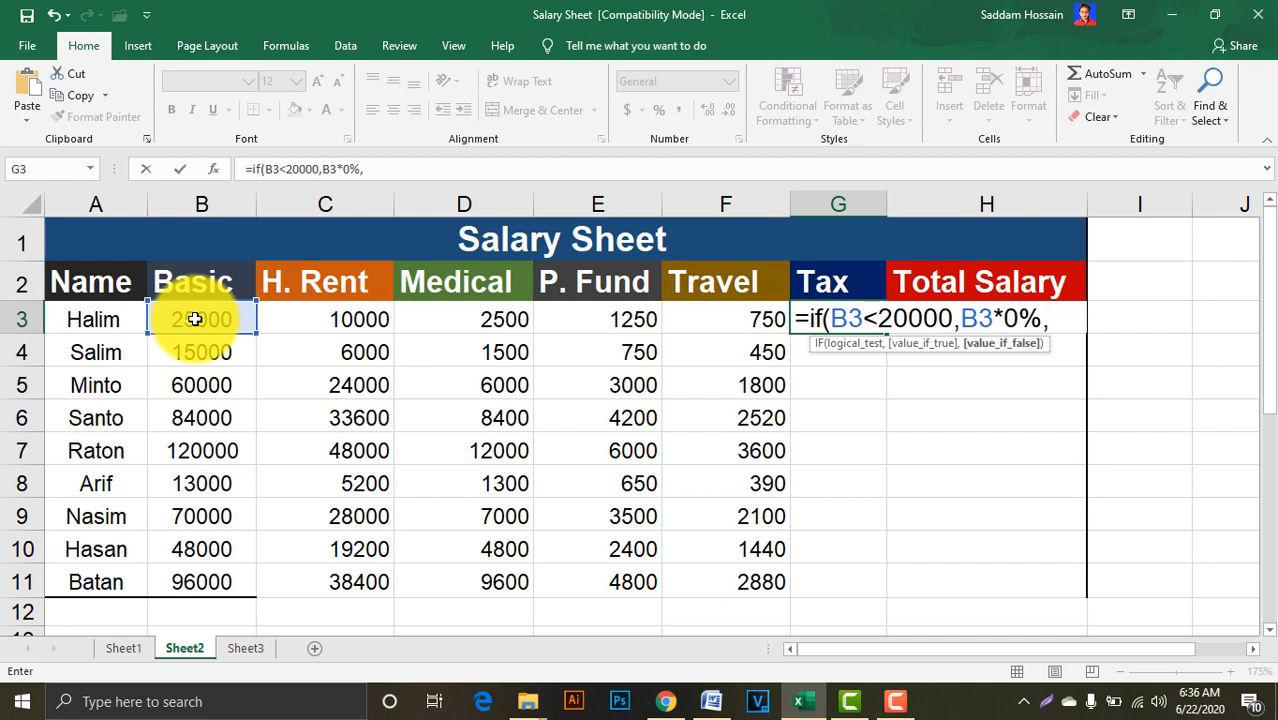
Check the second Income Tax rule in Word and extend the G3 formula in Excel with if(B3<40000,B3*2%,
left_click(711, 703)
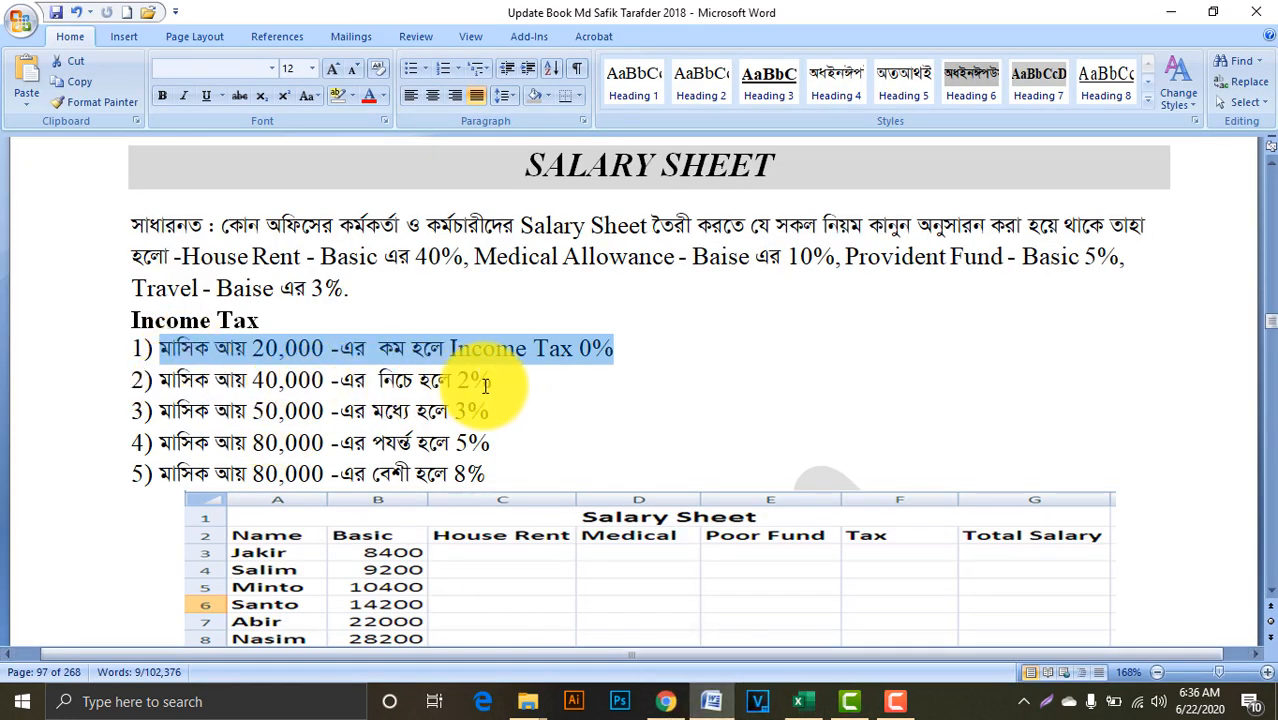
left_click(800, 701)
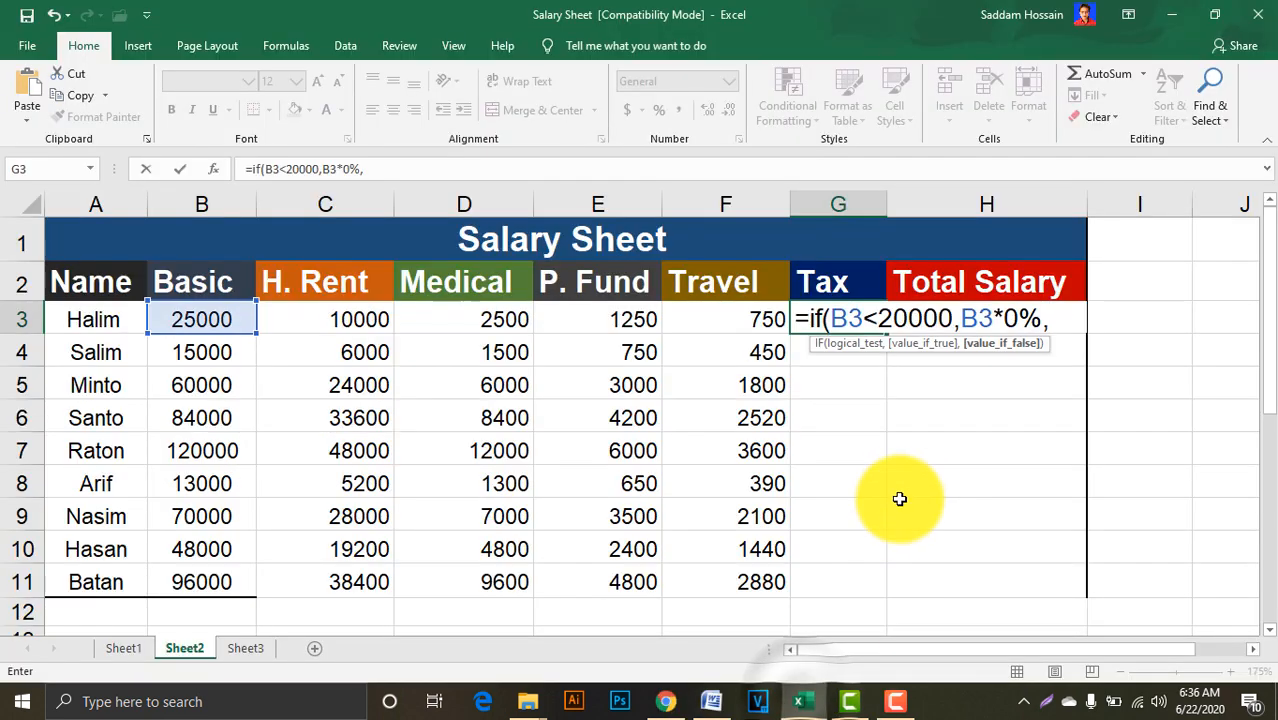
type("if")
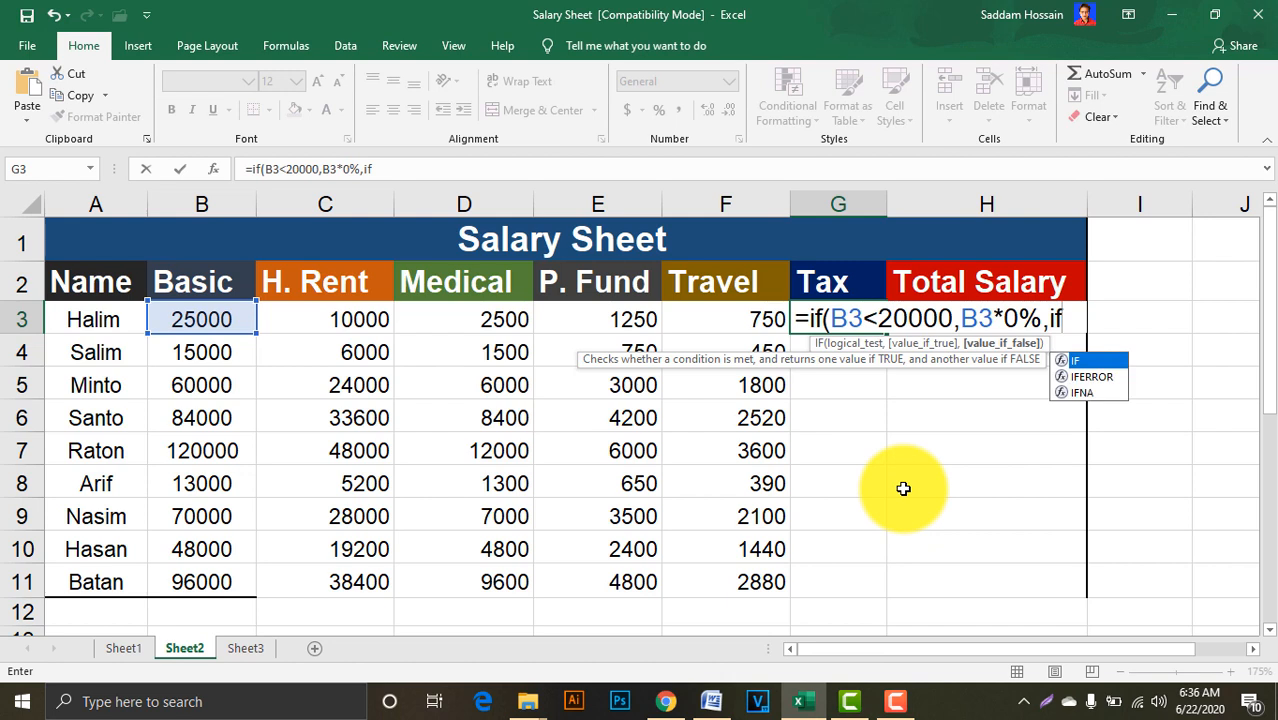
type("(")
left_click(212, 320)
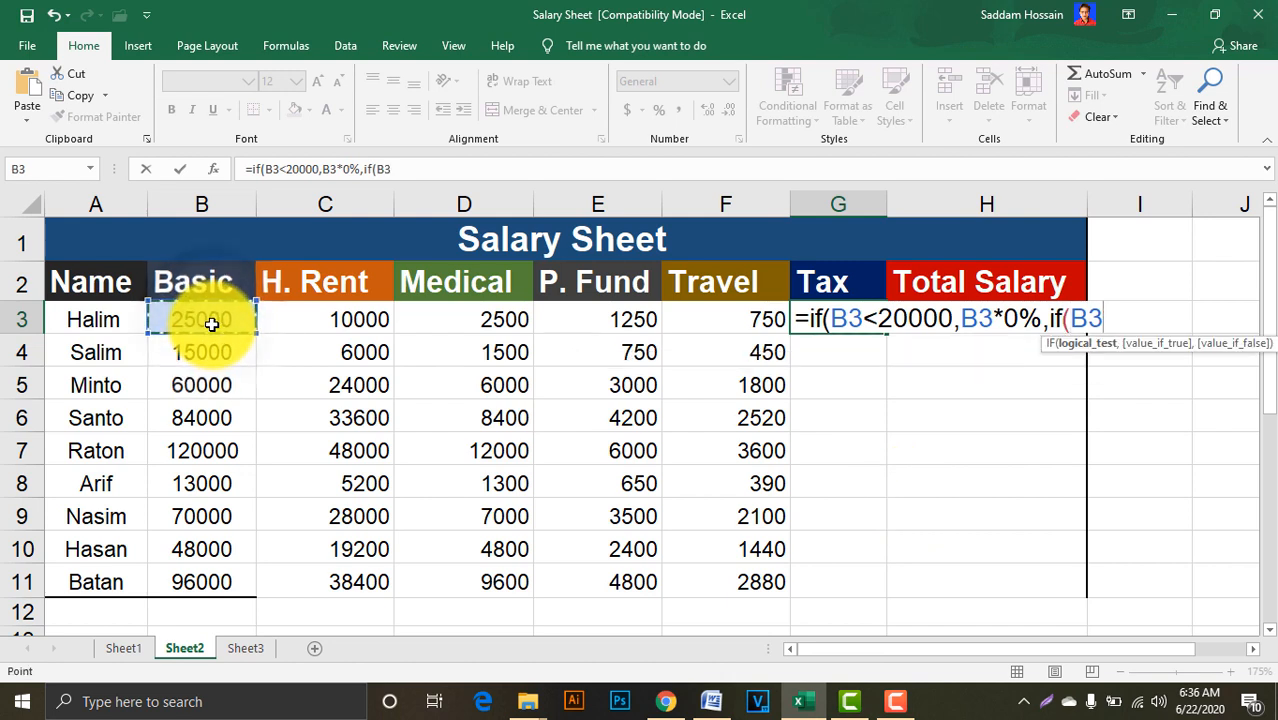
type("<4000")
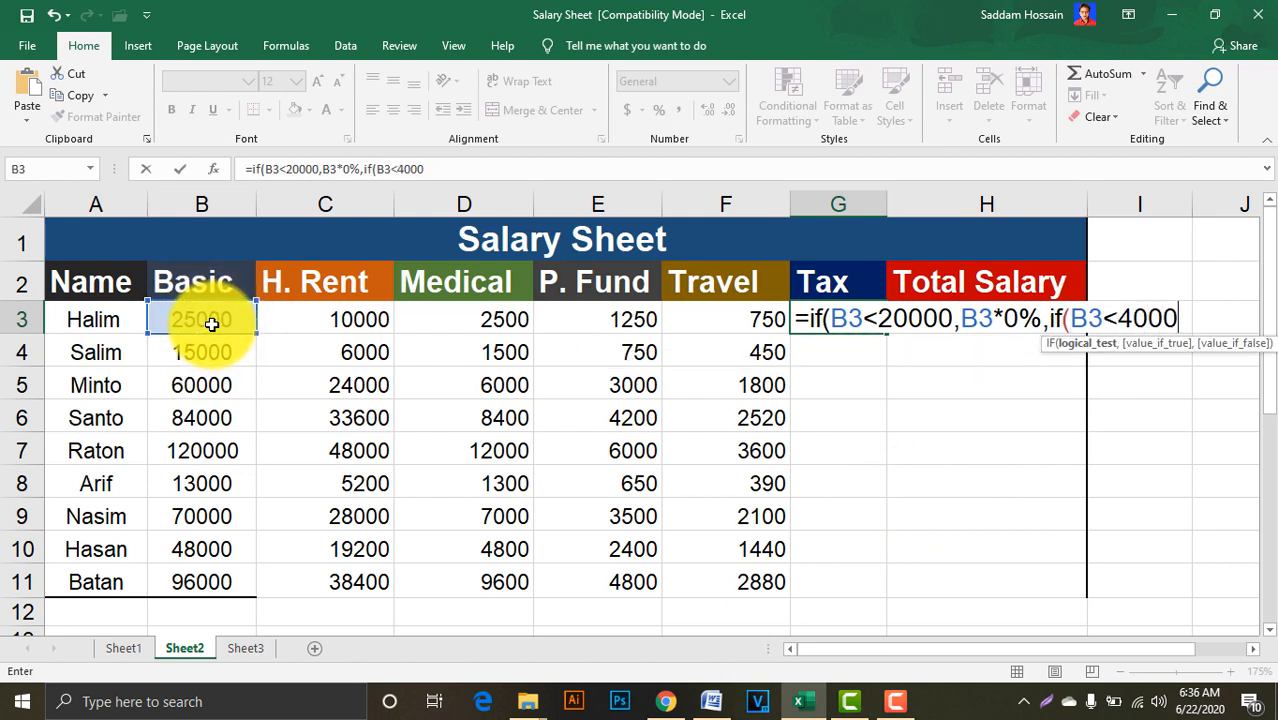
type("0,")
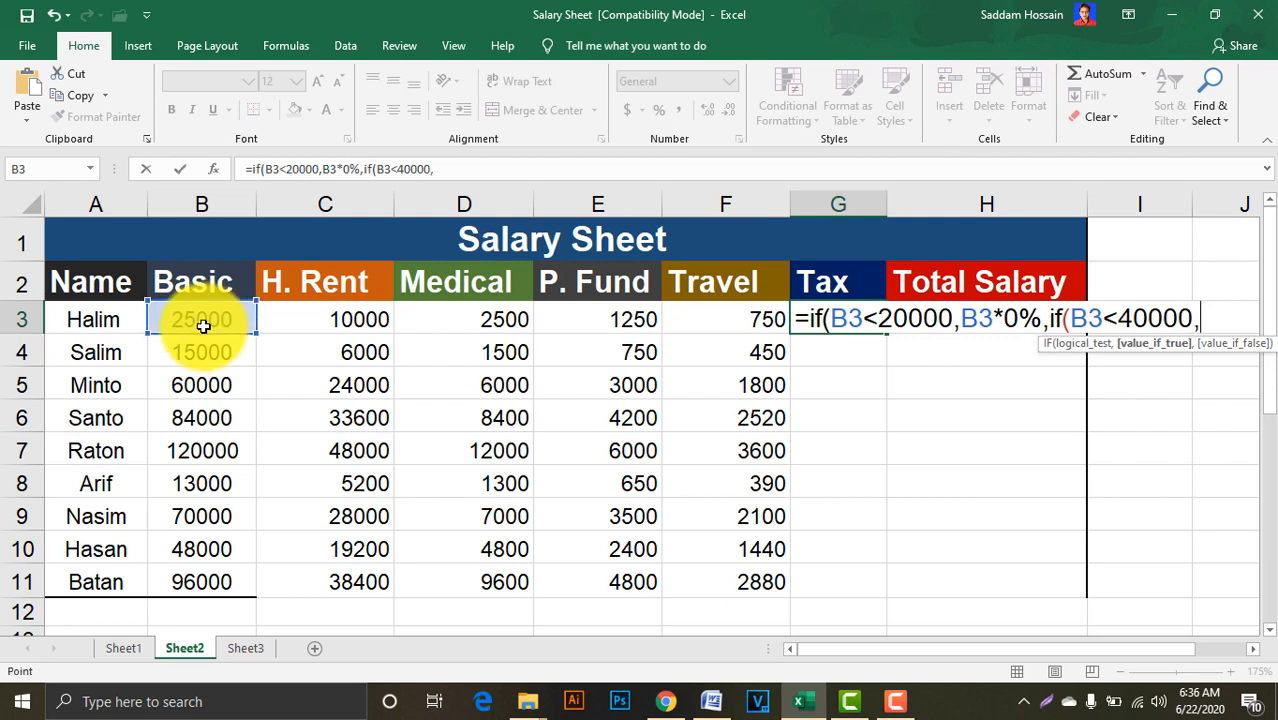
left_click(204, 325)
type("*")
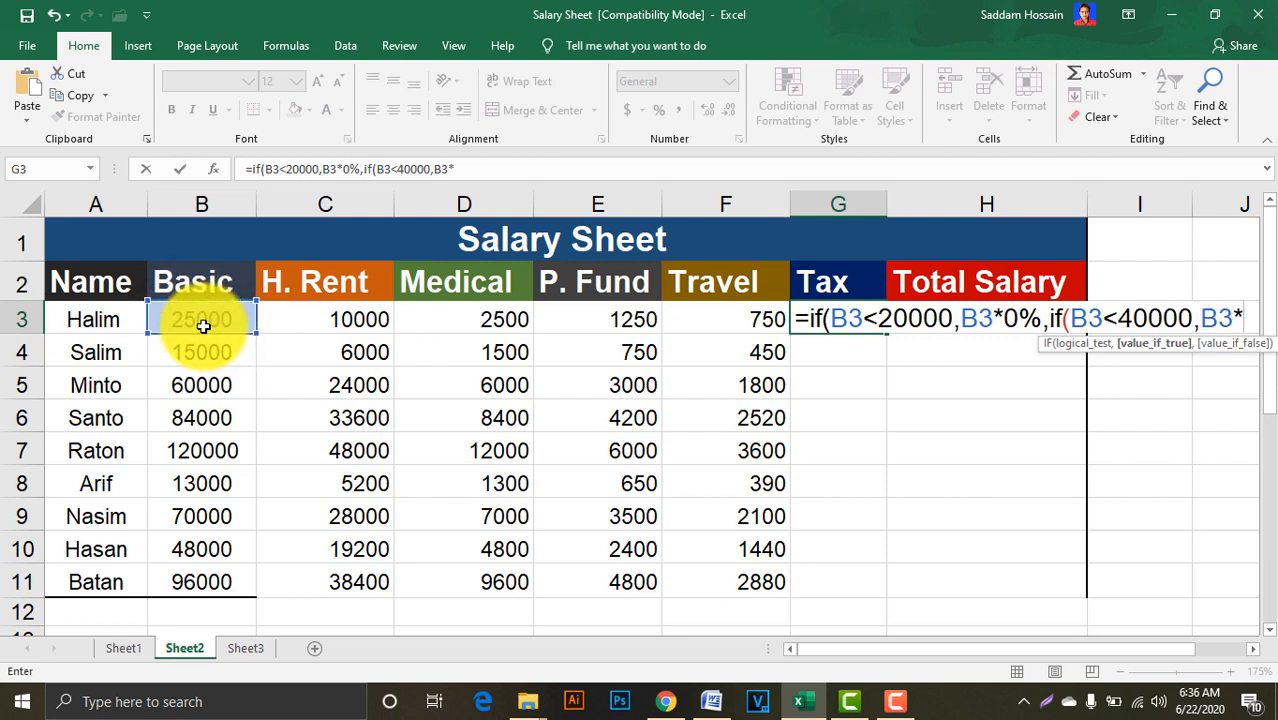
type("2%")
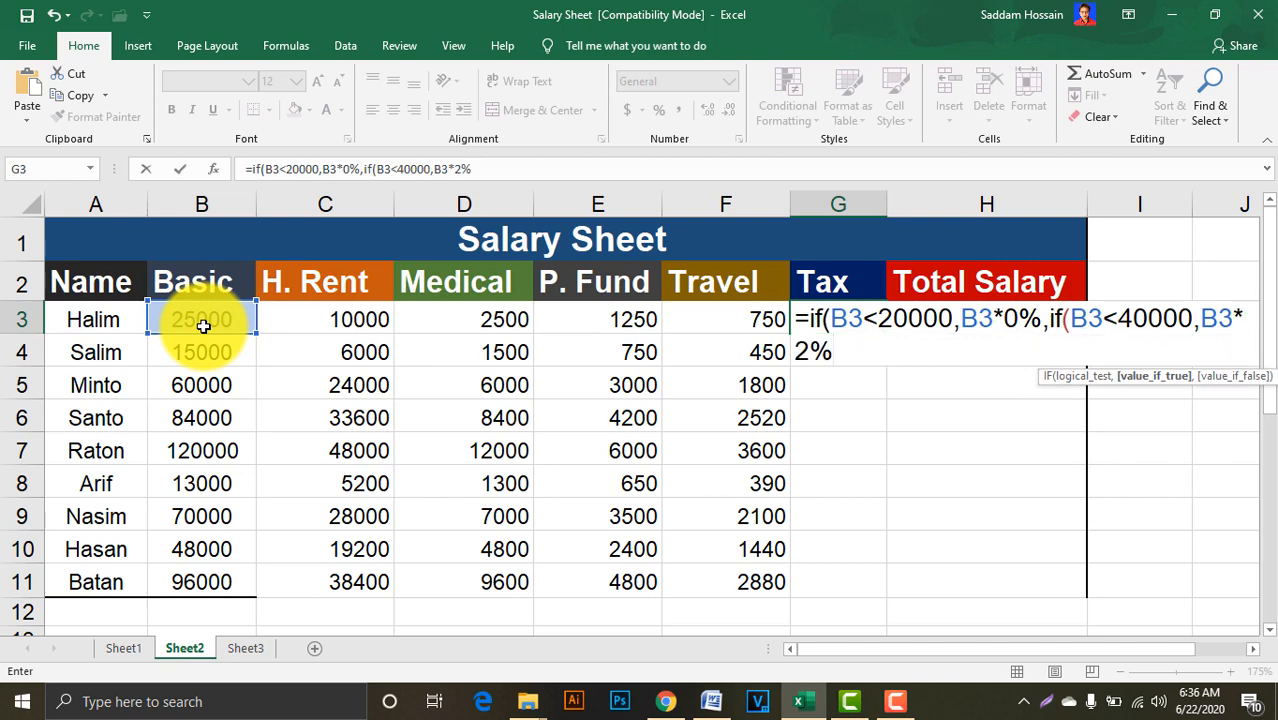
type(",")
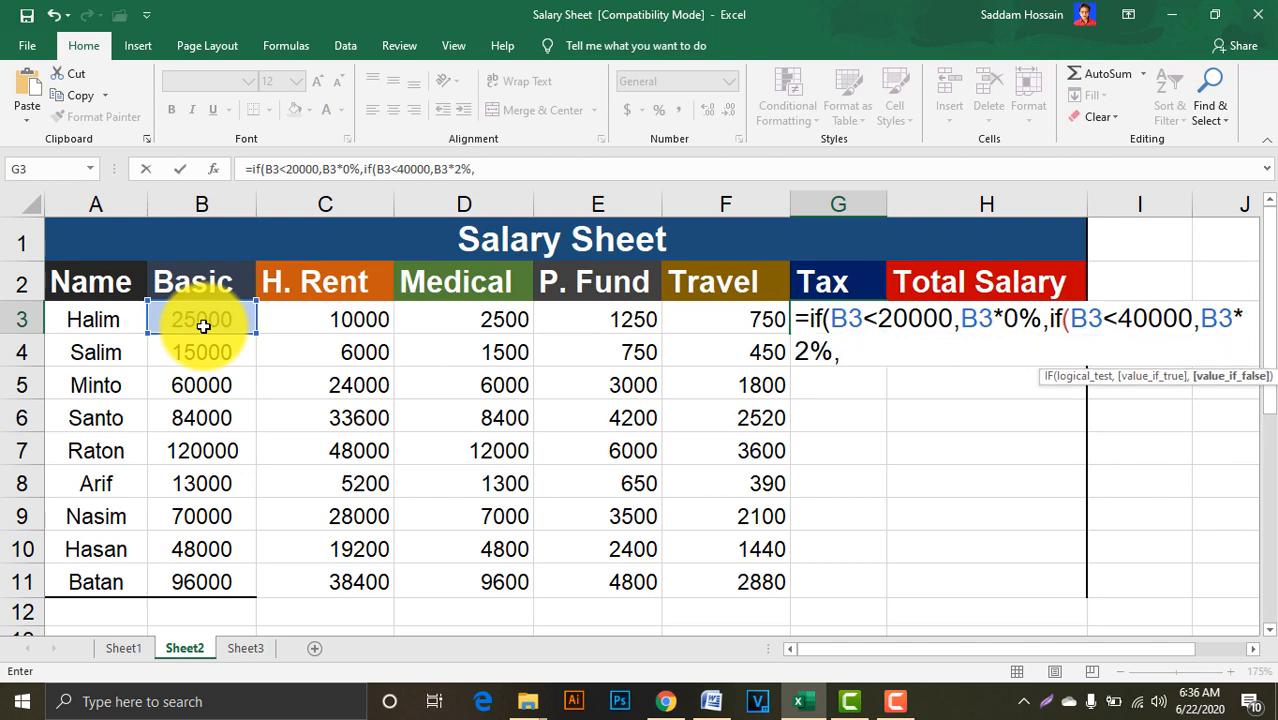
Check the third Income Tax rule in the Word document and return to the Excel salary sheet
left_click(708, 699)
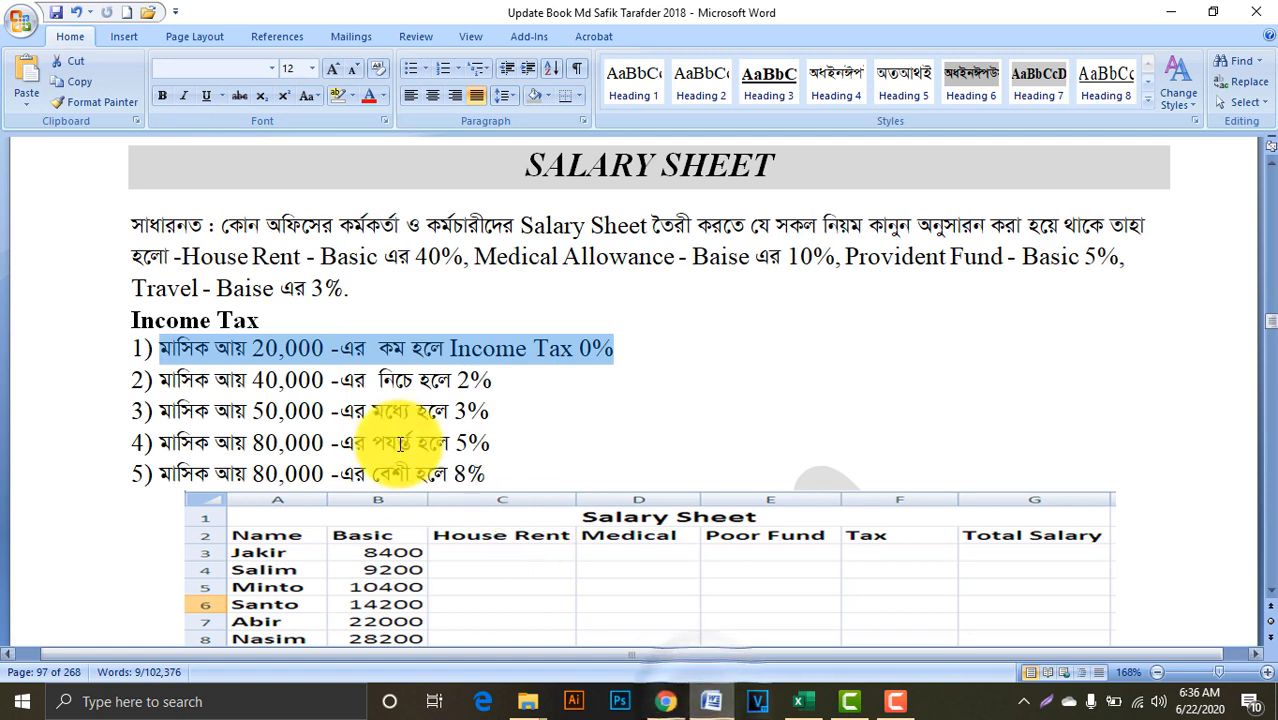
left_click_drag(152, 410, 495, 411)
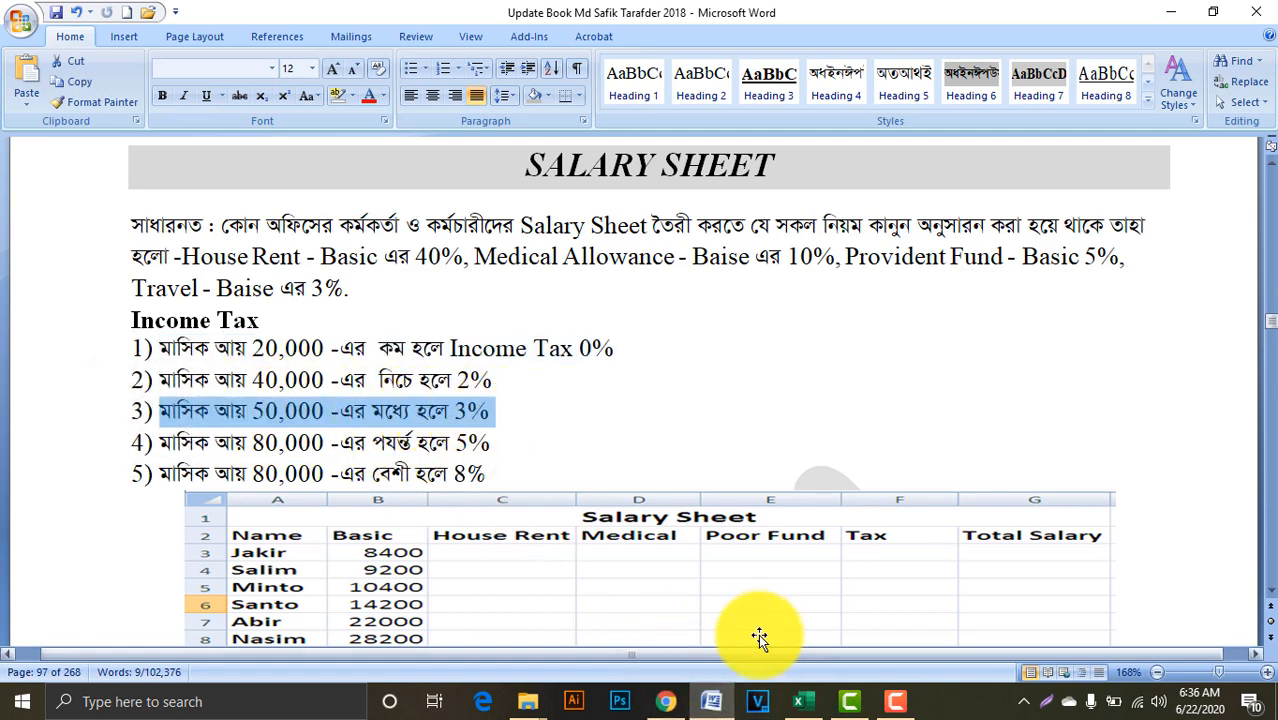
left_click(804, 696)
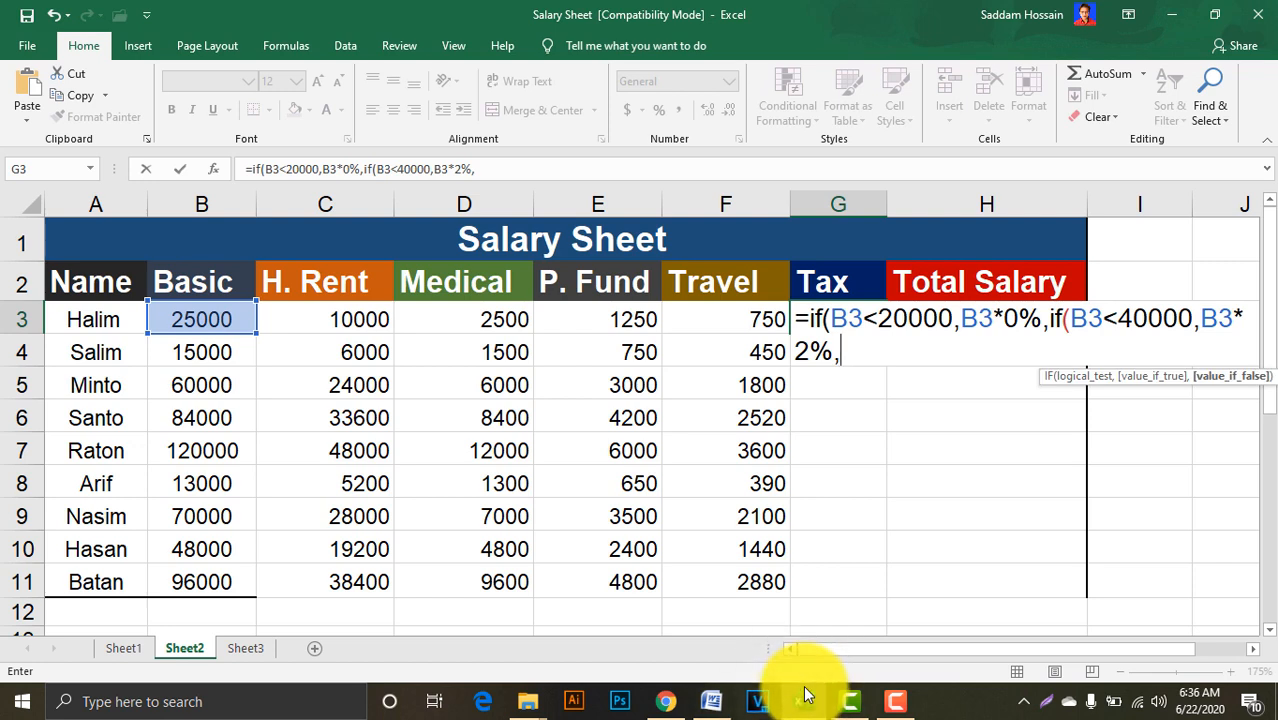
Extend the nested tax formula in G3 with if(B3<=50000,B3*3%, for the third income bracket
type("if")
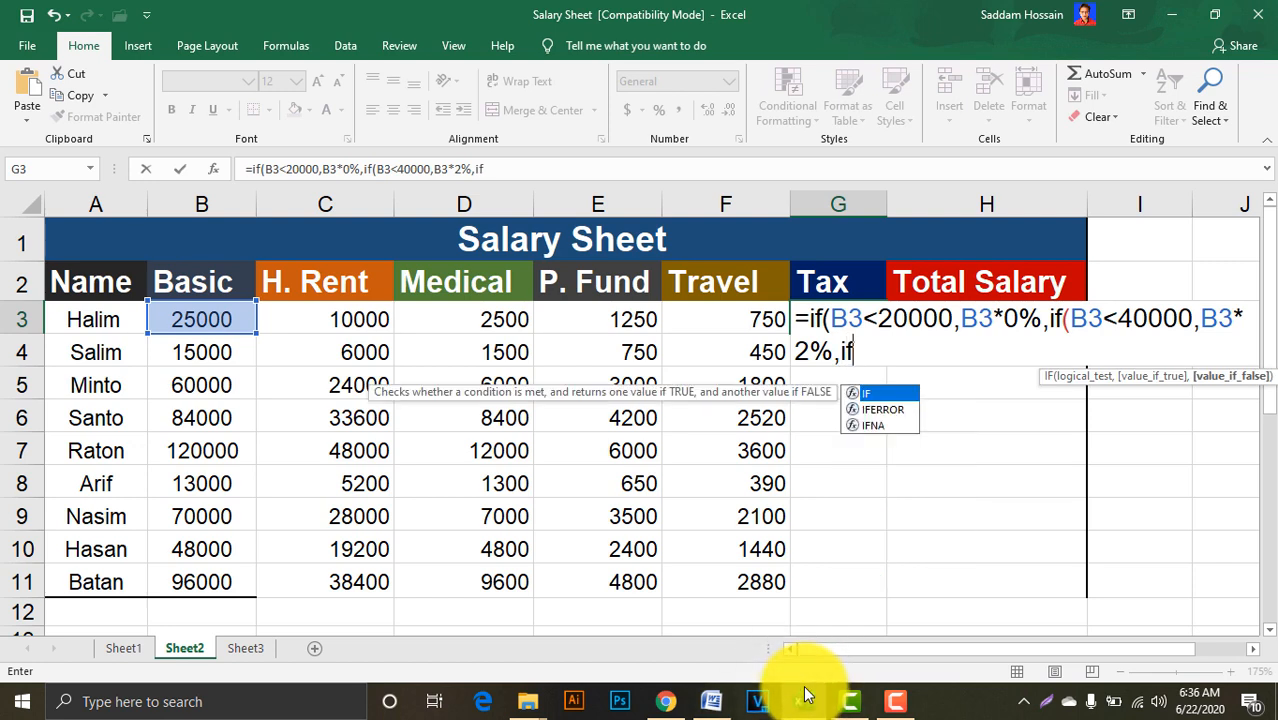
type("(")
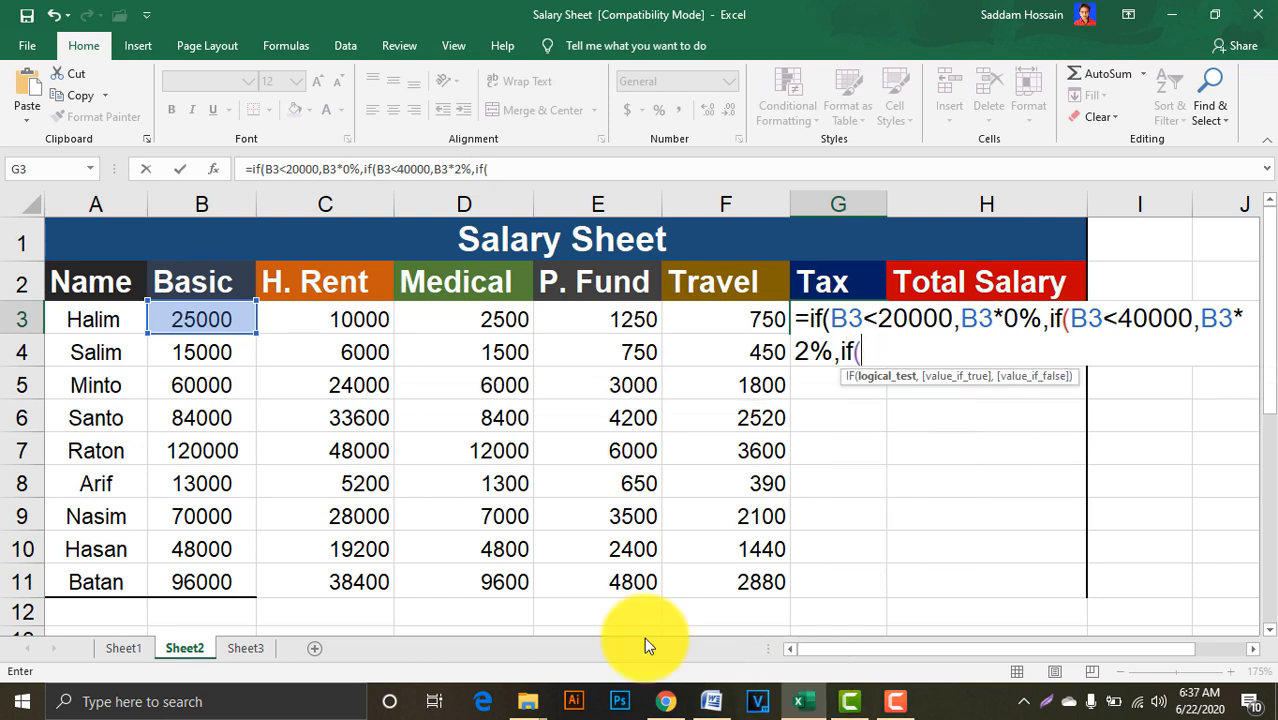
left_click(215, 320)
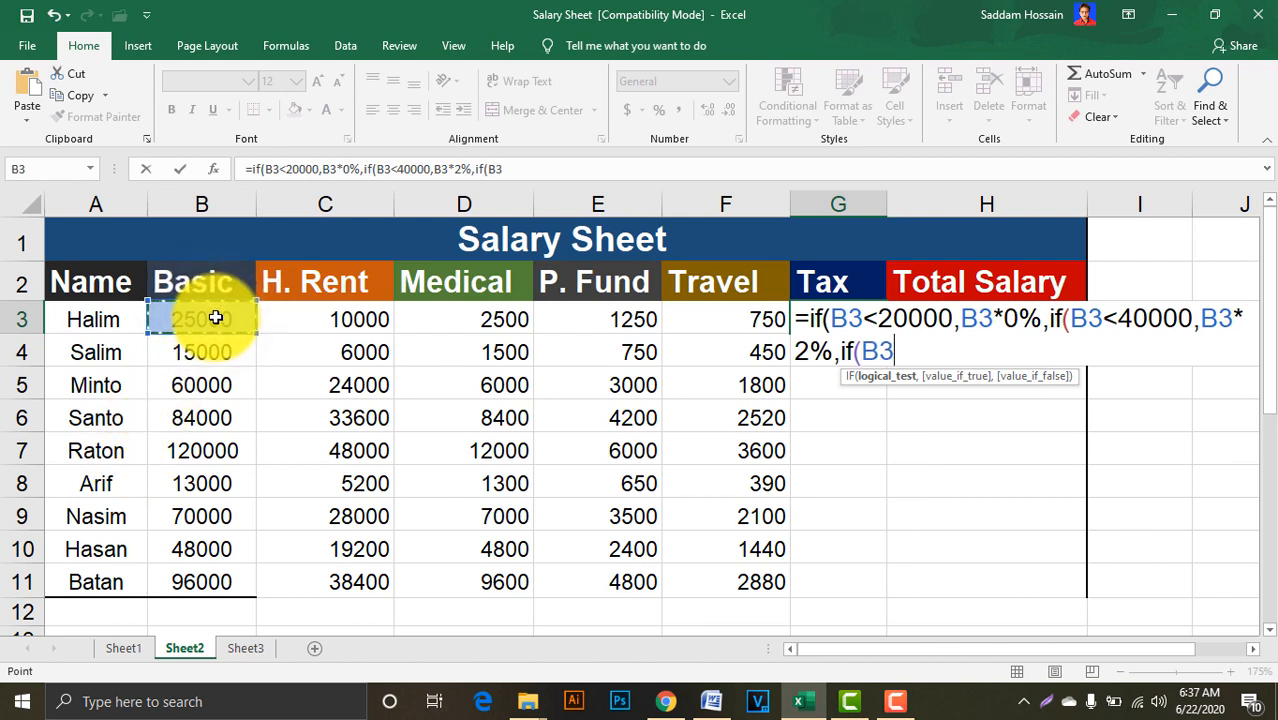
type("<=5")
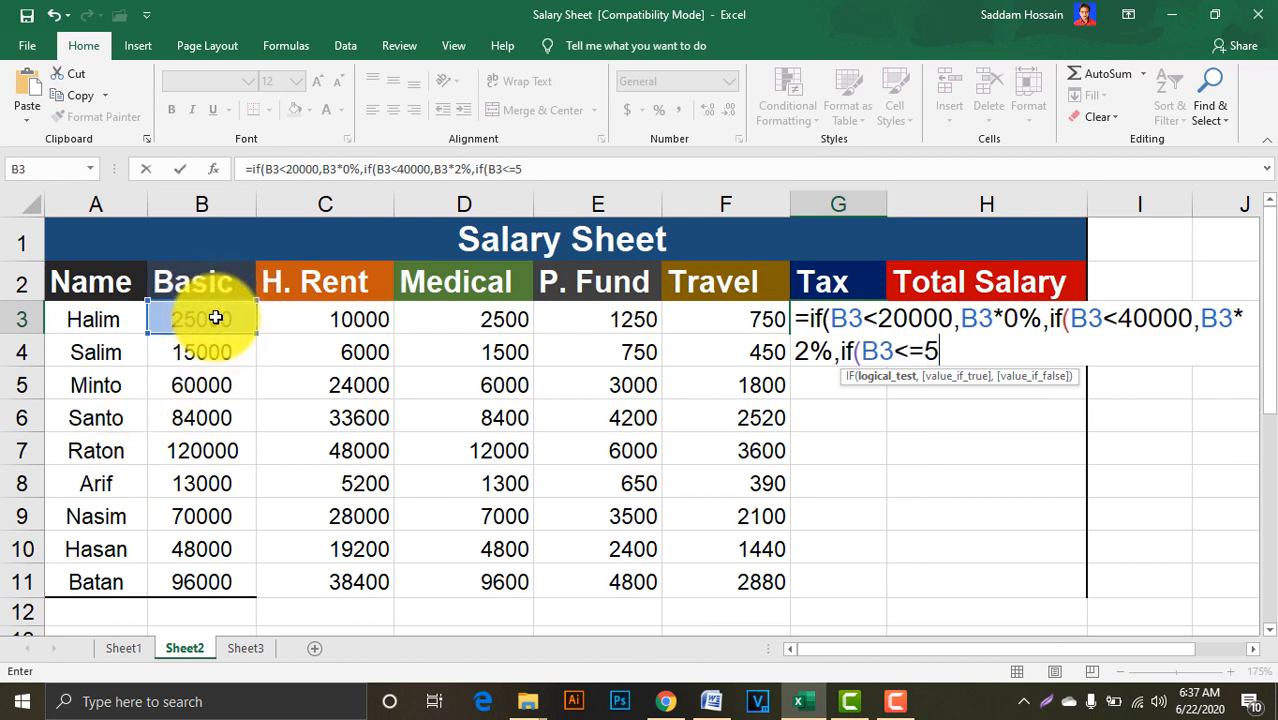
type("0000,")
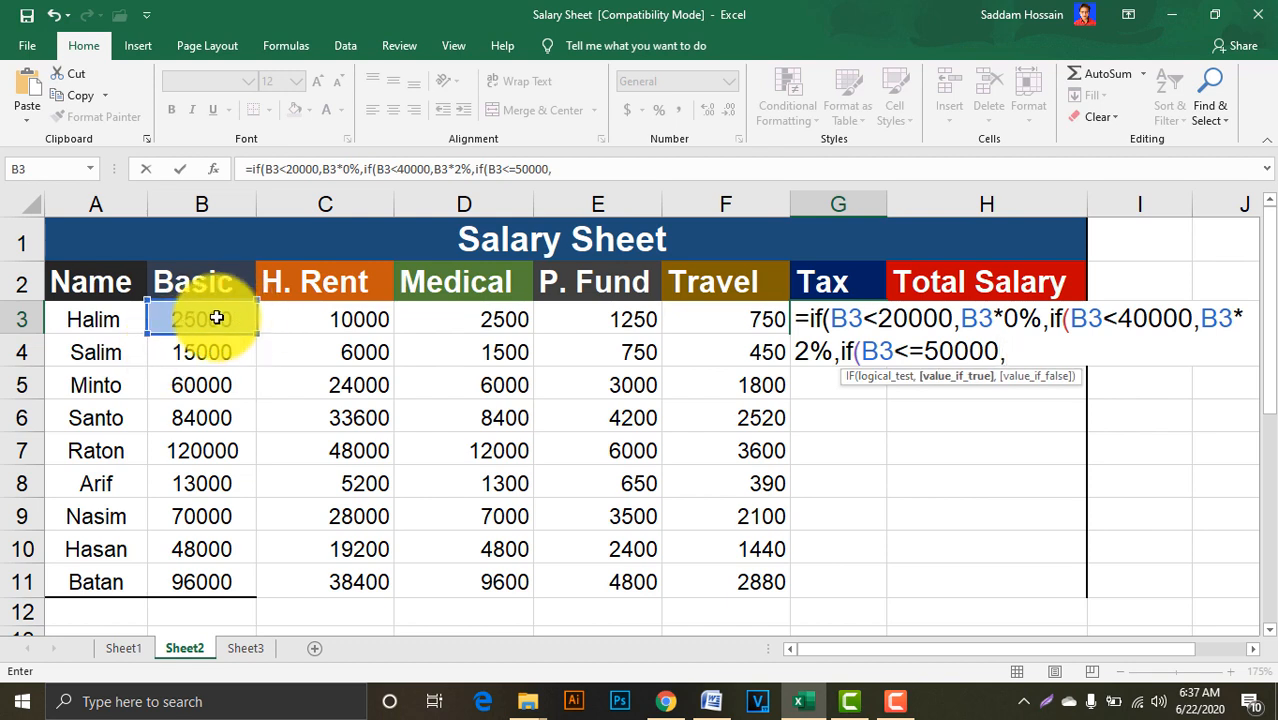
left_click(212, 318)
type("*")
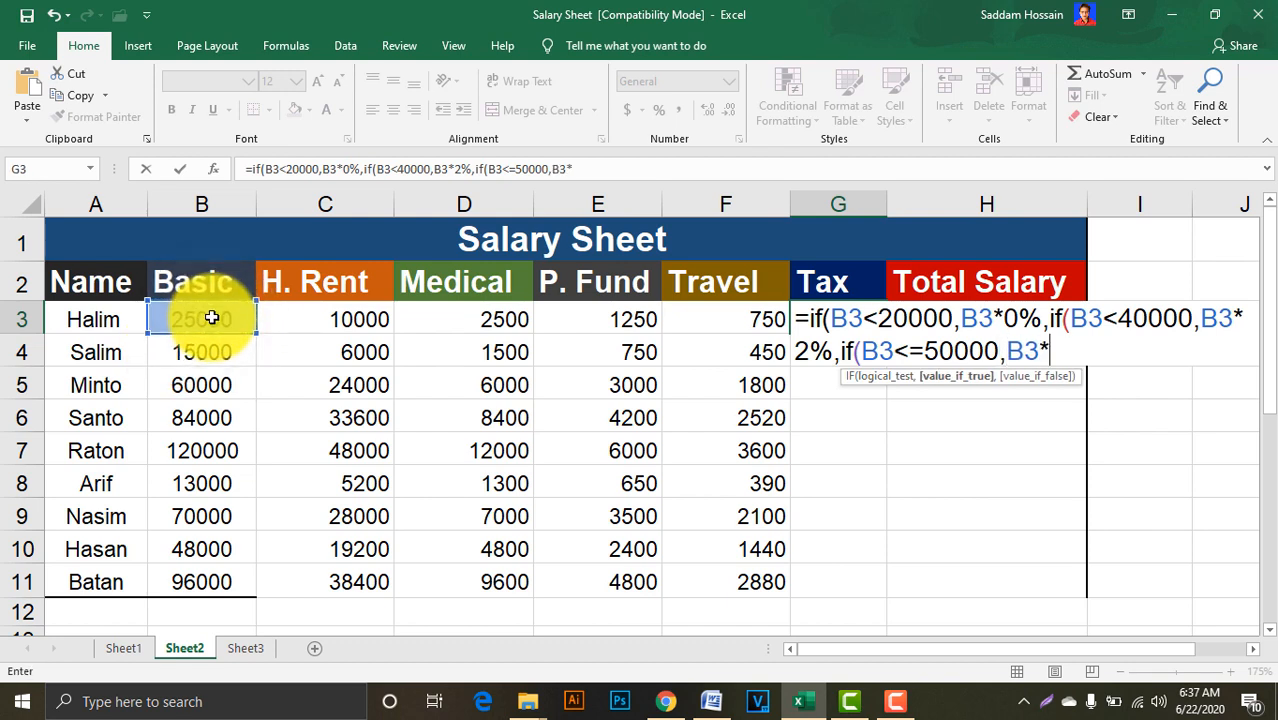
type("3%")
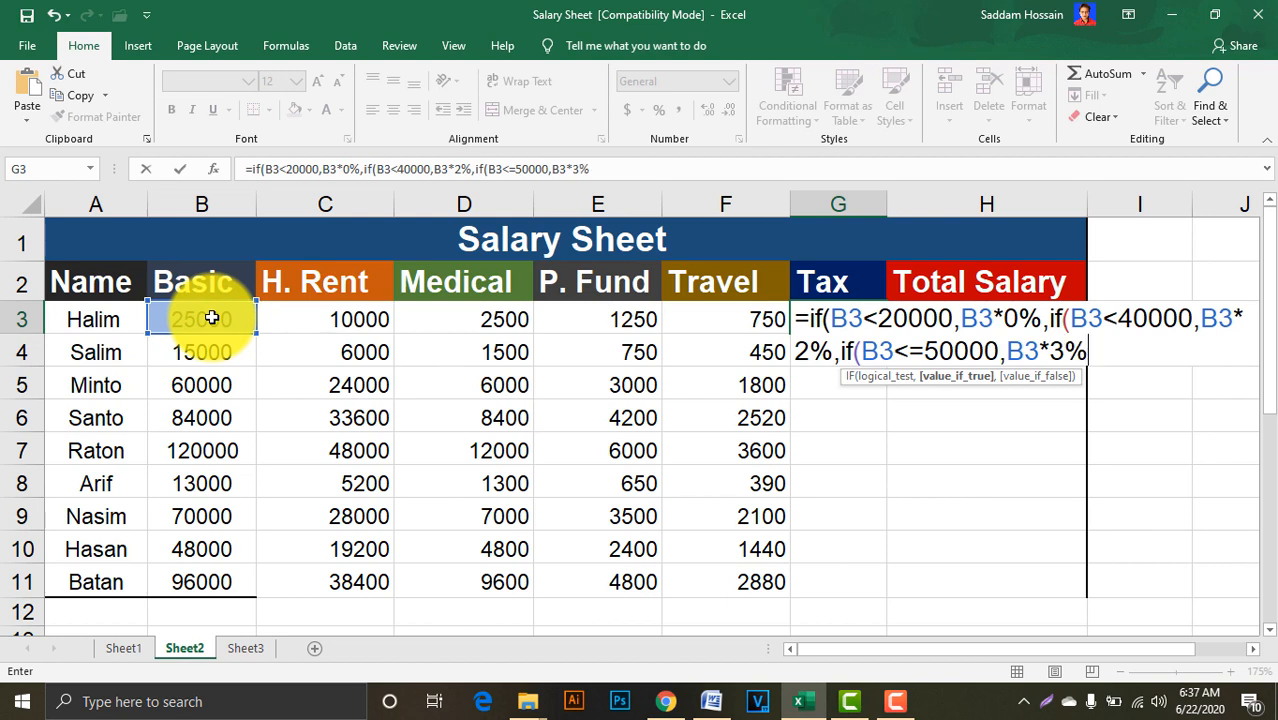
type(",")
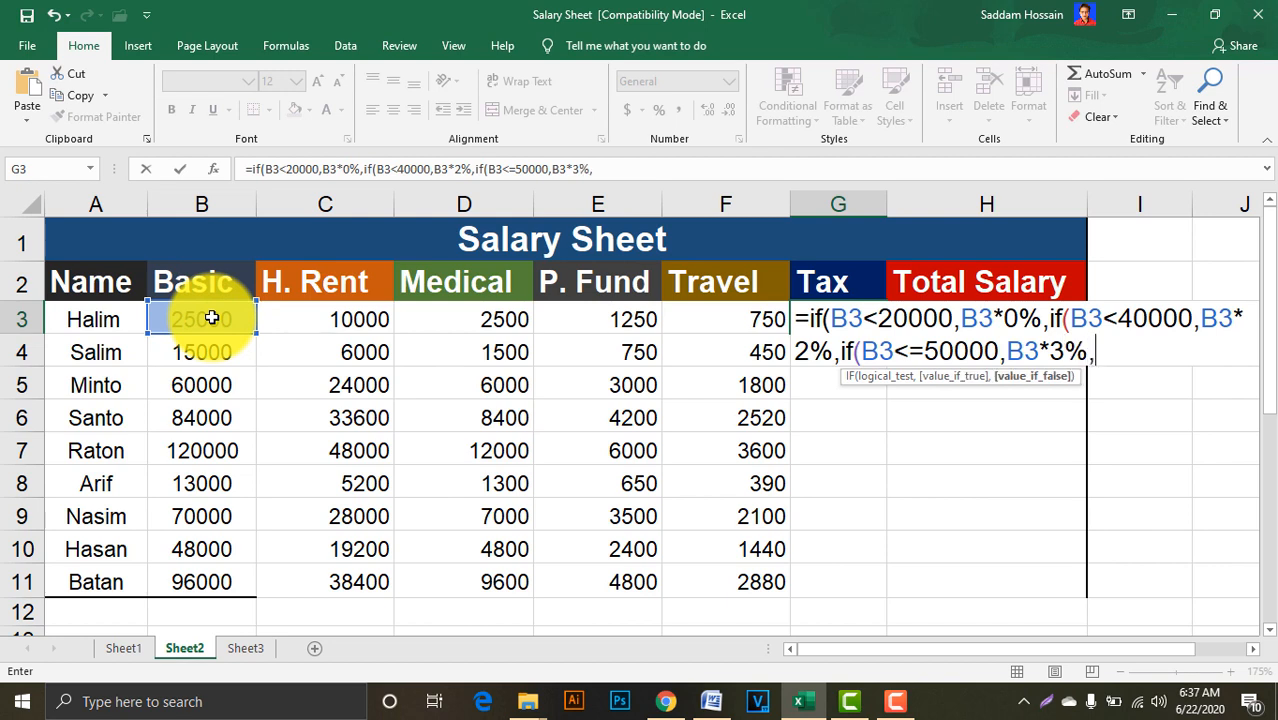
Check the fourth Income Tax rule in the Word document and return to the Excel salary sheet
left_click(711, 700)
left_click_drag(158, 442, 494, 456)
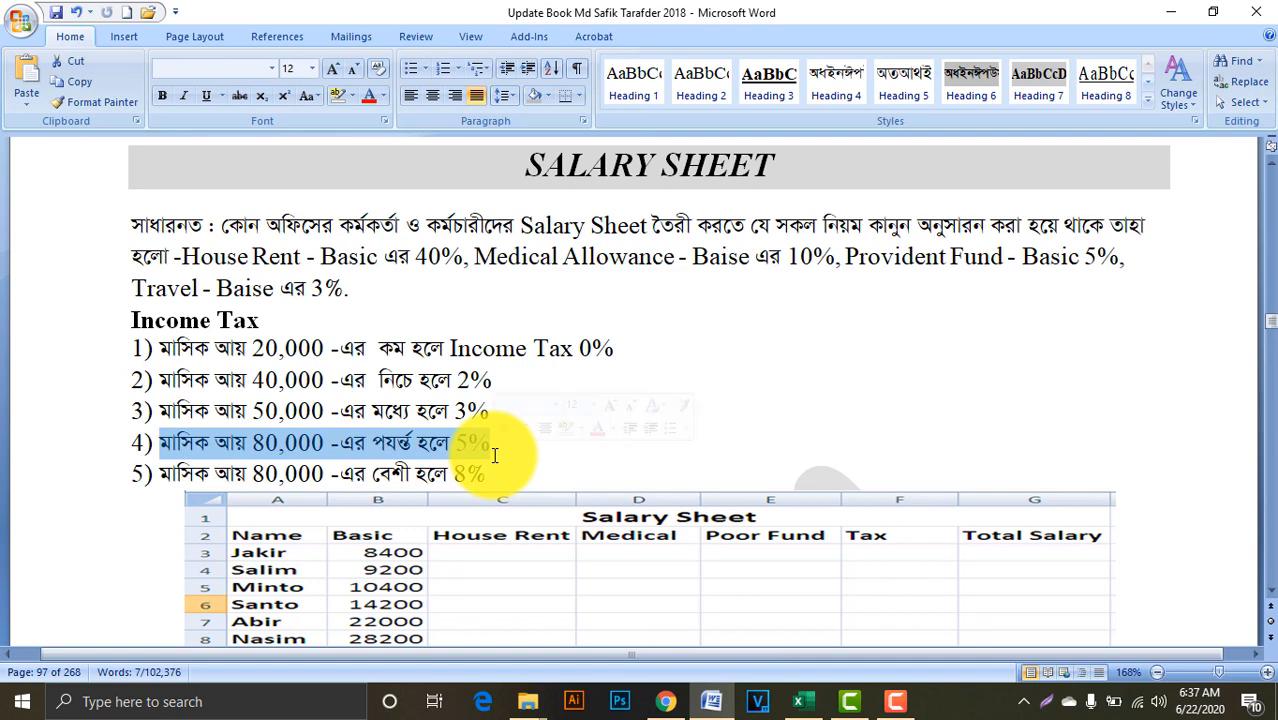
left_click(800, 700)
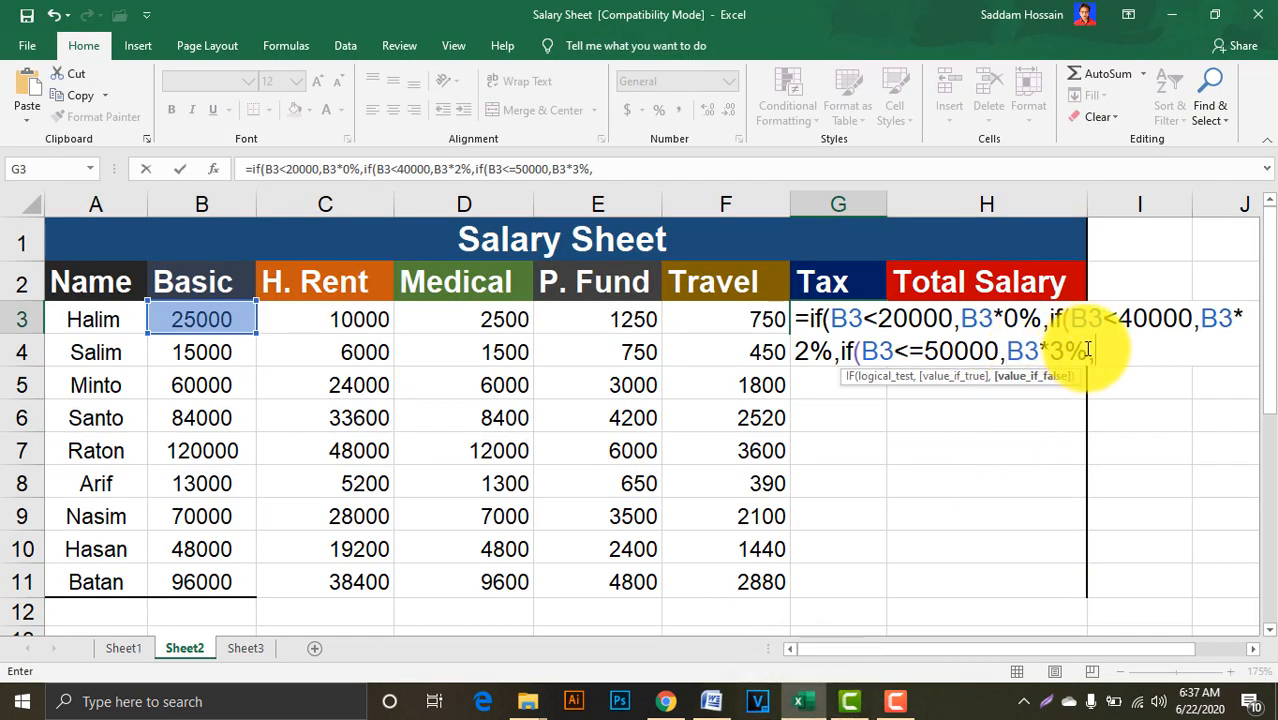
Extend the nested tax formula in G3 with if(B3<=80000,B3*5%, for the fourth income bracket
type("if(")
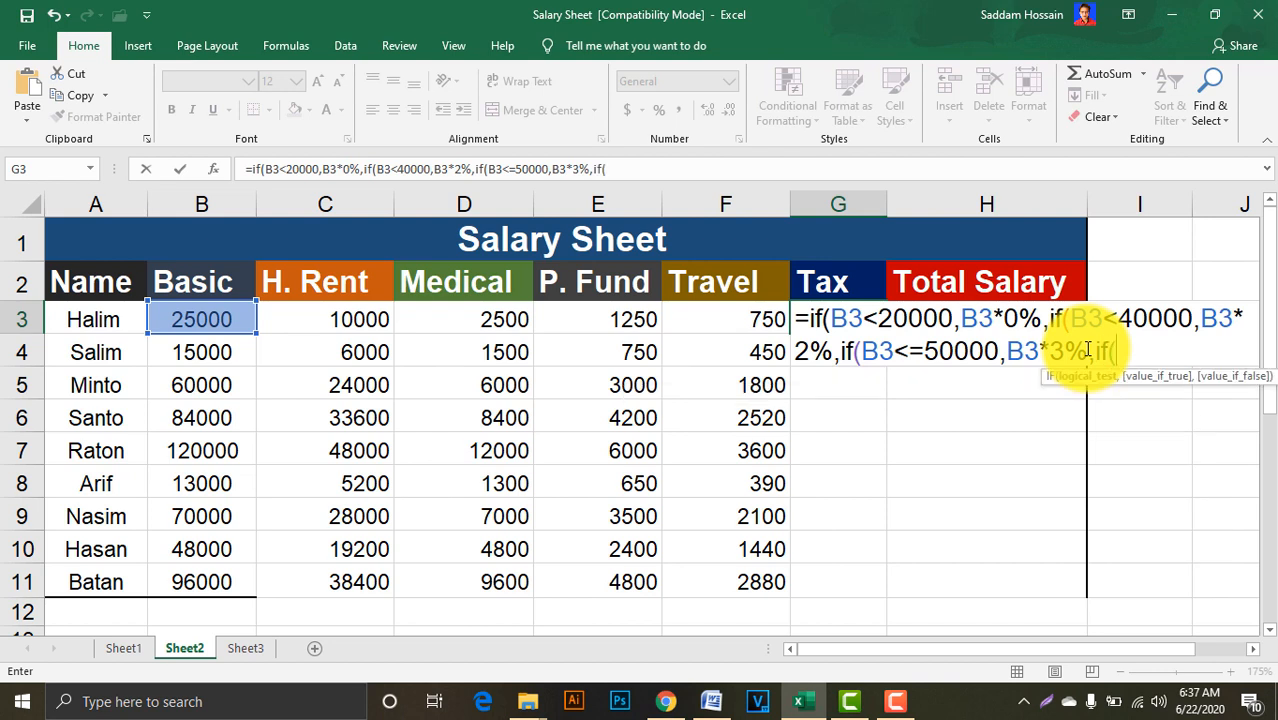
left_click(200, 315)
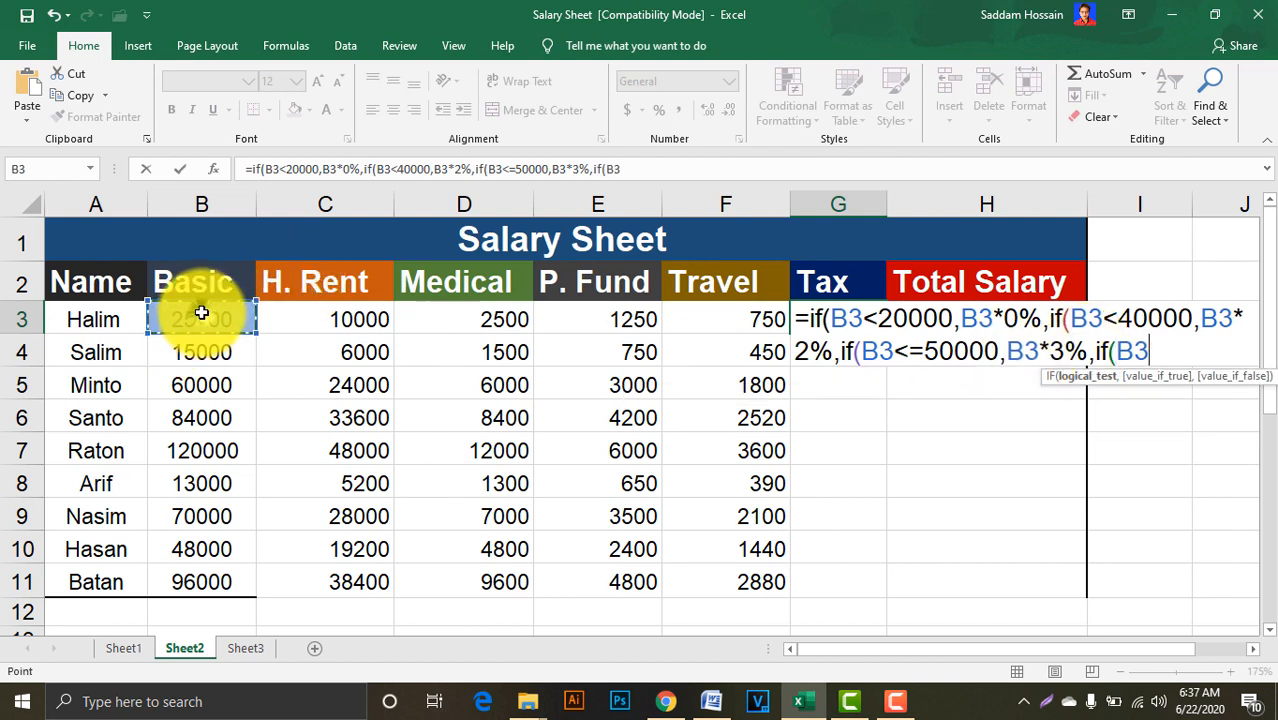
type("<")
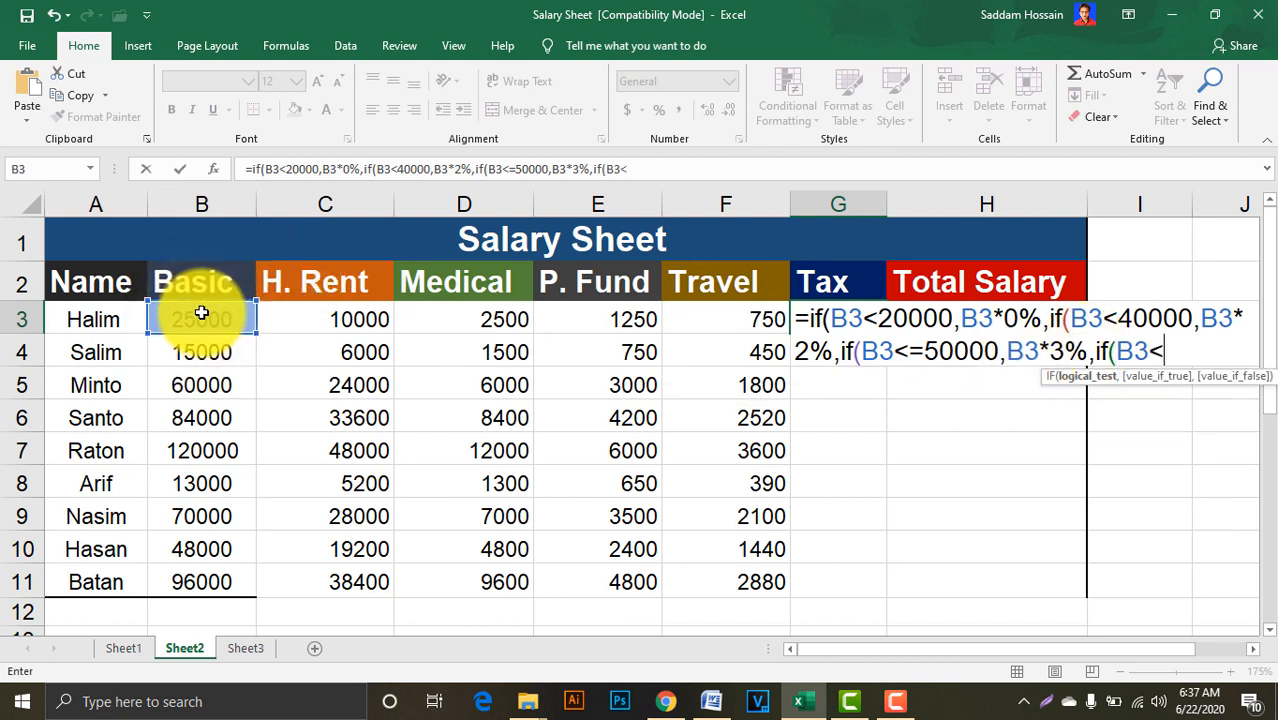
type("=80000")
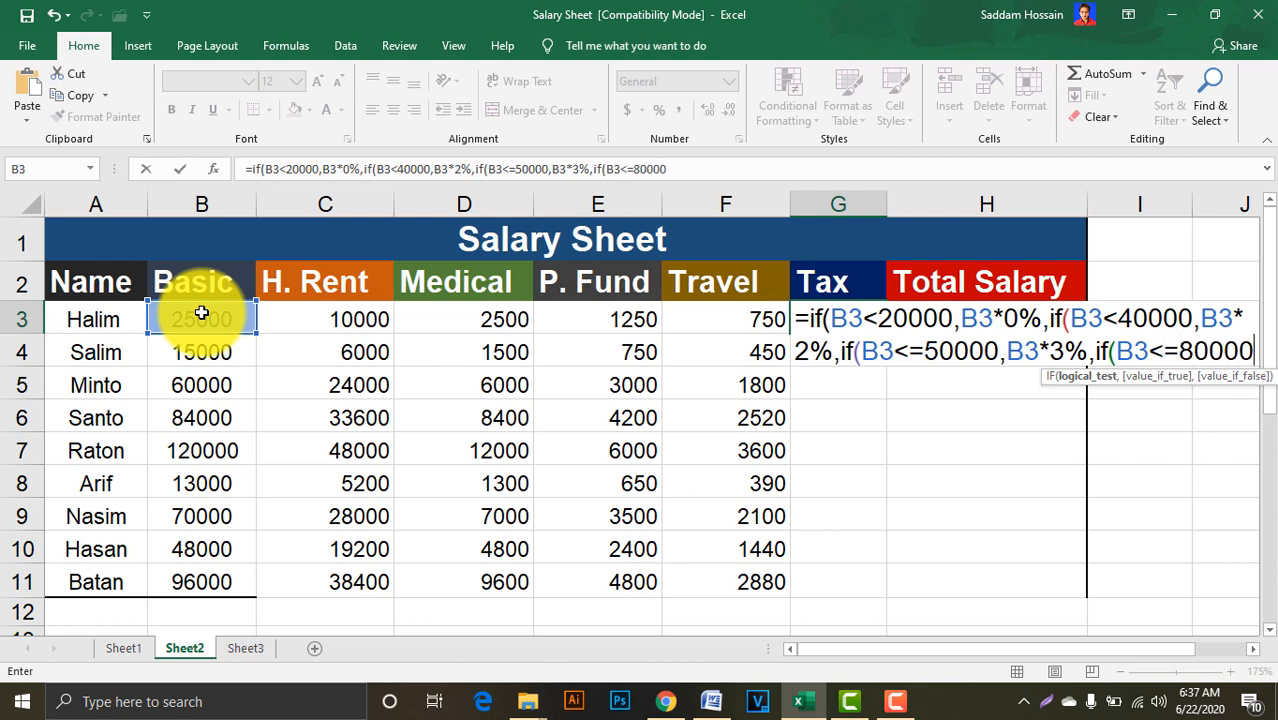
type(",")
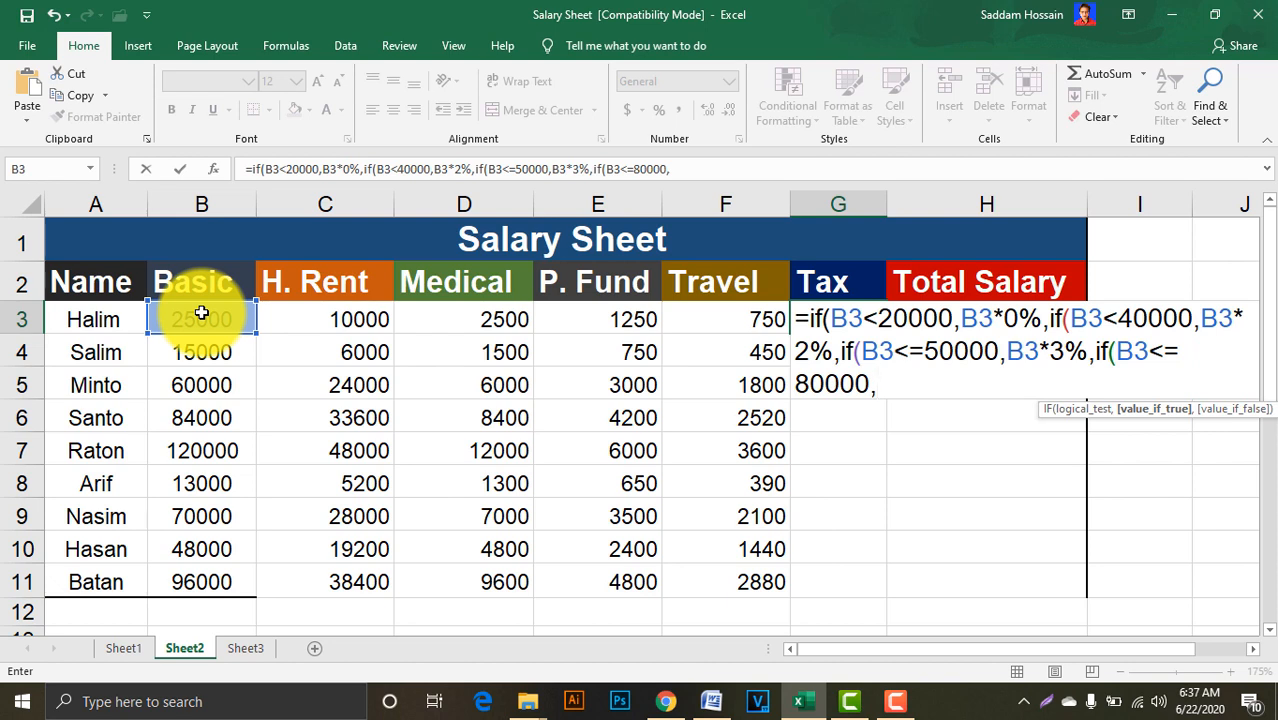
left_click(193, 323)
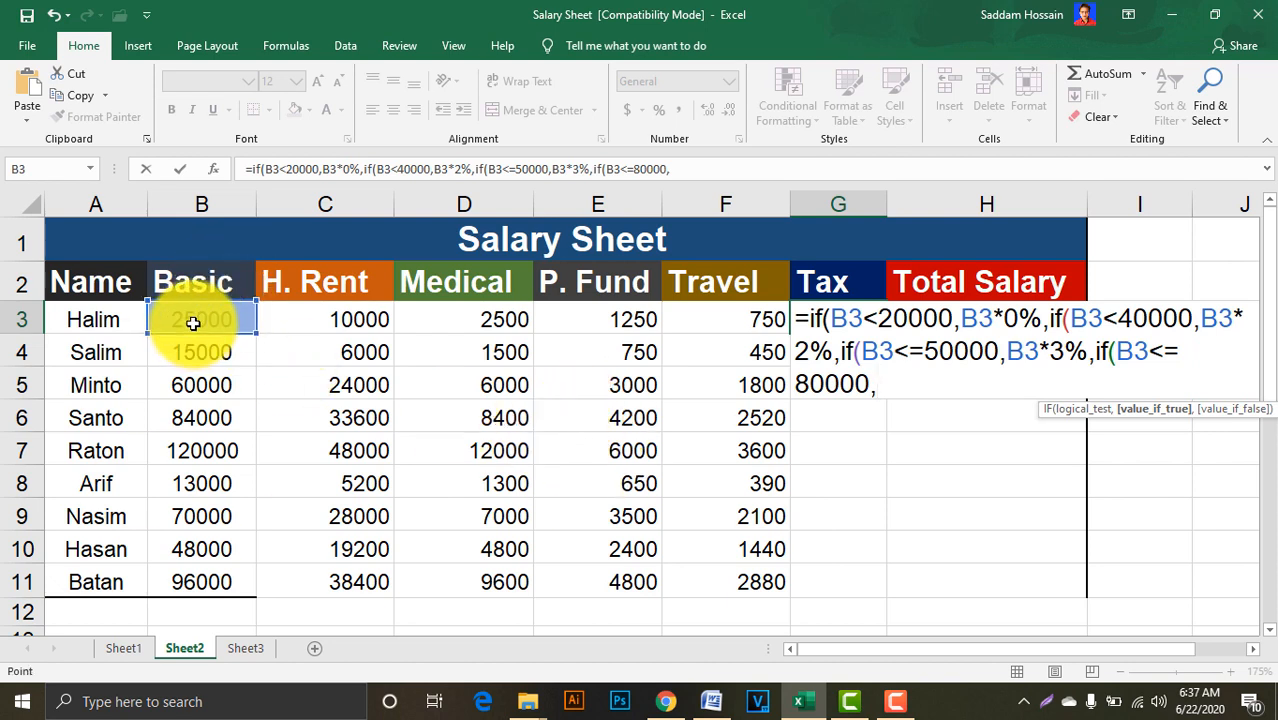
type("*5")
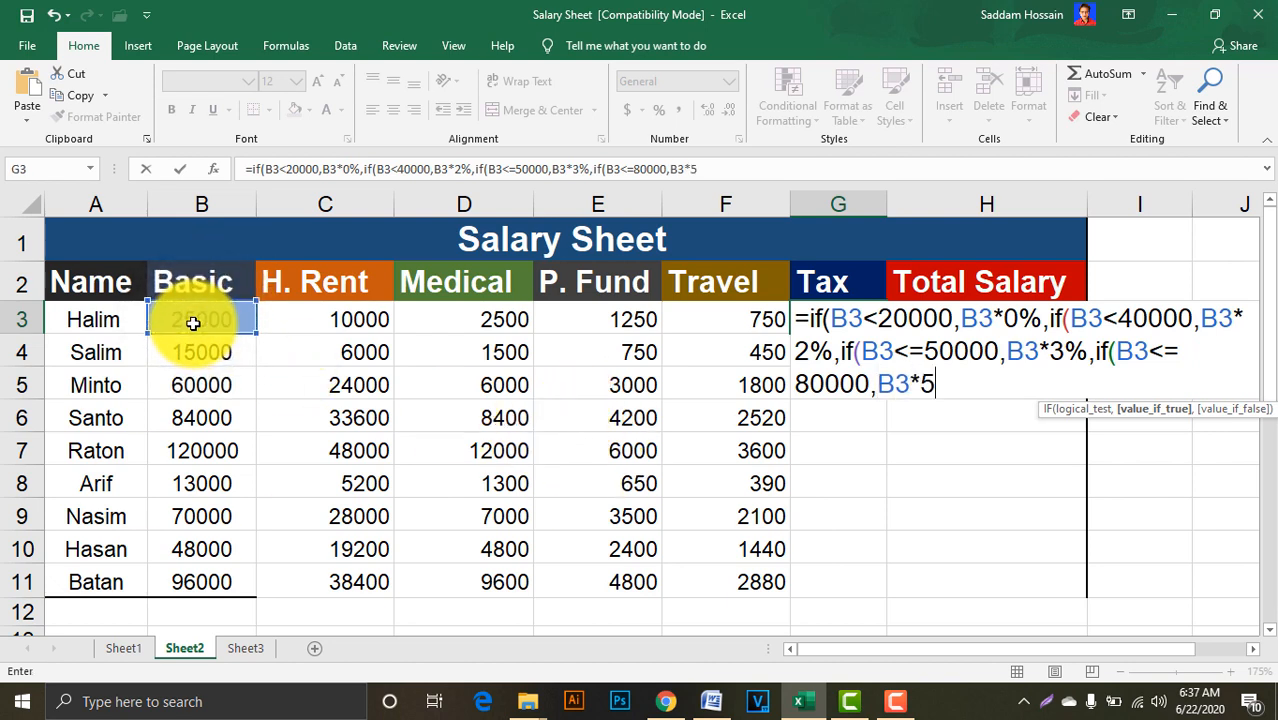
type("%,")
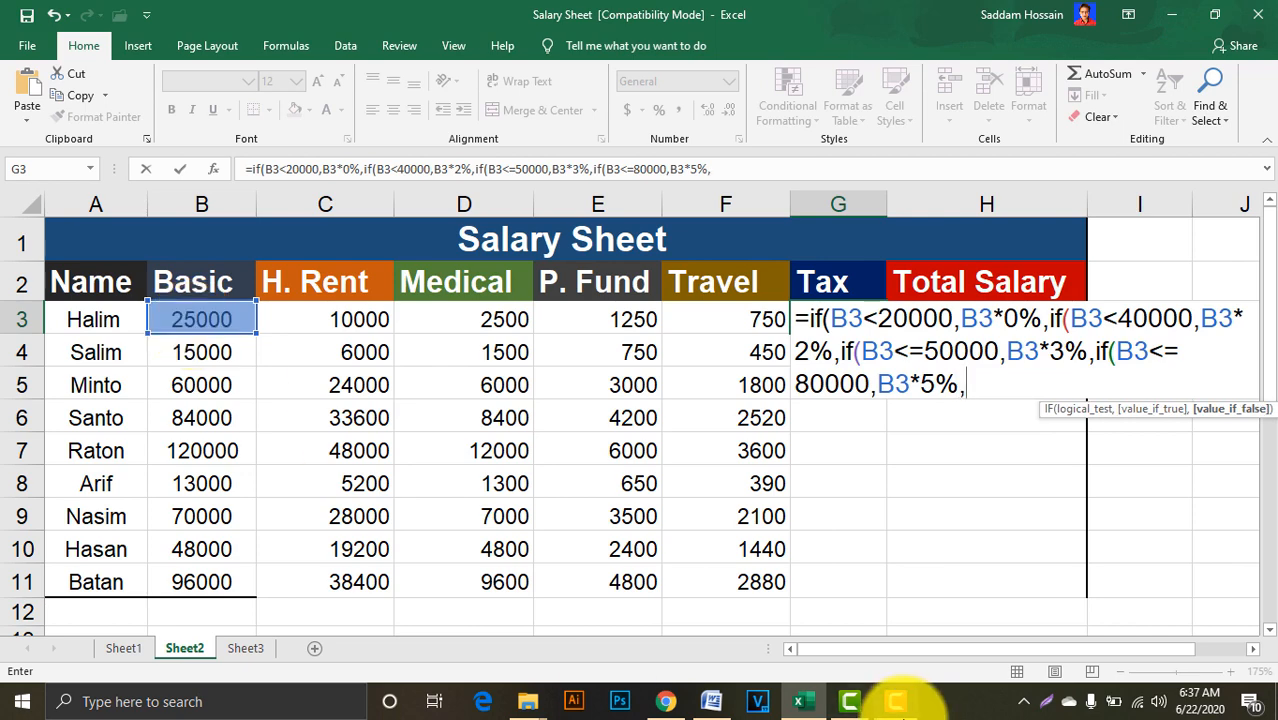
Check the fifth Income Tax rule in the Word document and return to the Excel salary sheet
left_click(711, 698)
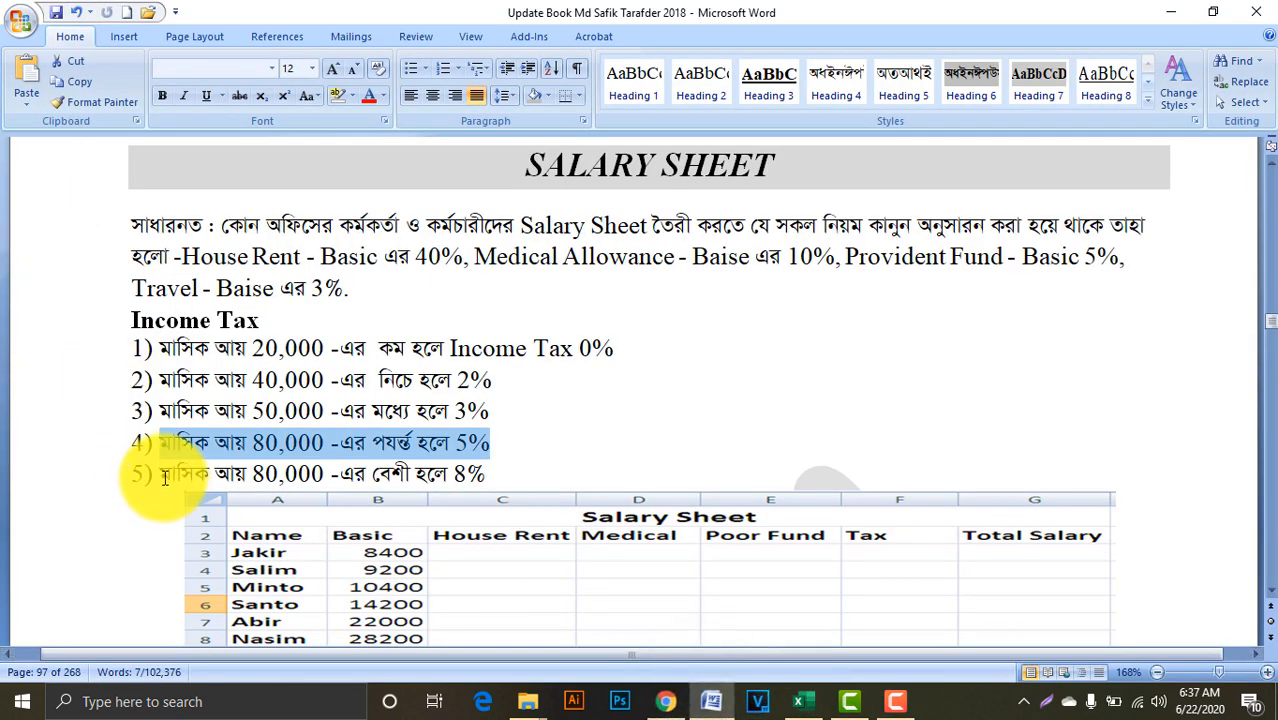
left_click_drag(158, 474, 491, 480)
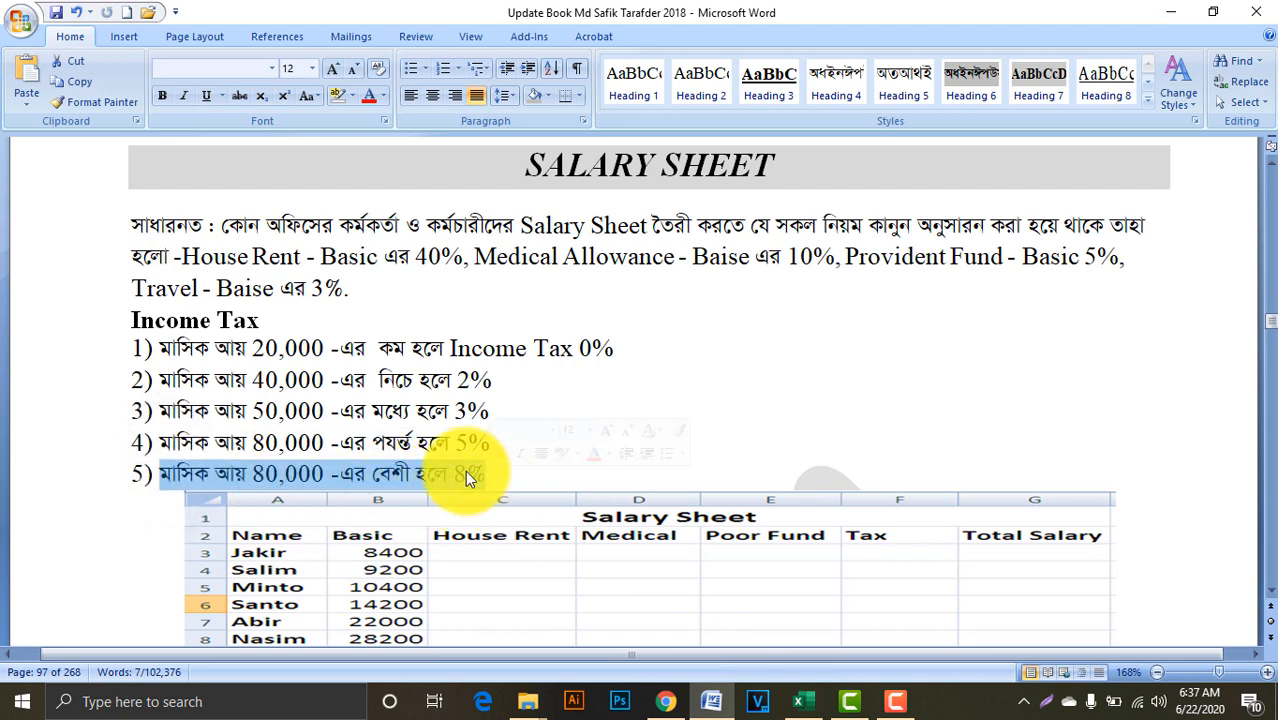
left_click(806, 699)
Finish the nested tax formula in G3 with if(B3>80000,B3*8%))))) and enter it
type("if")
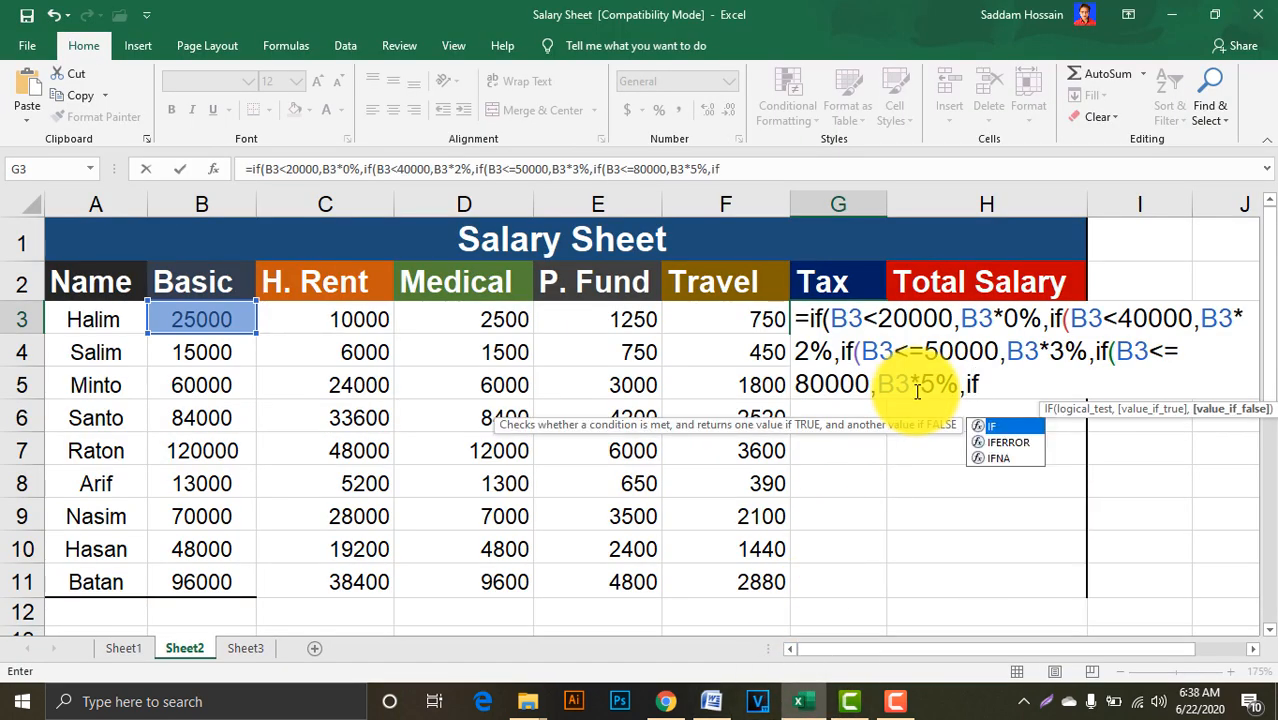
type("(")
left_click(225, 320)
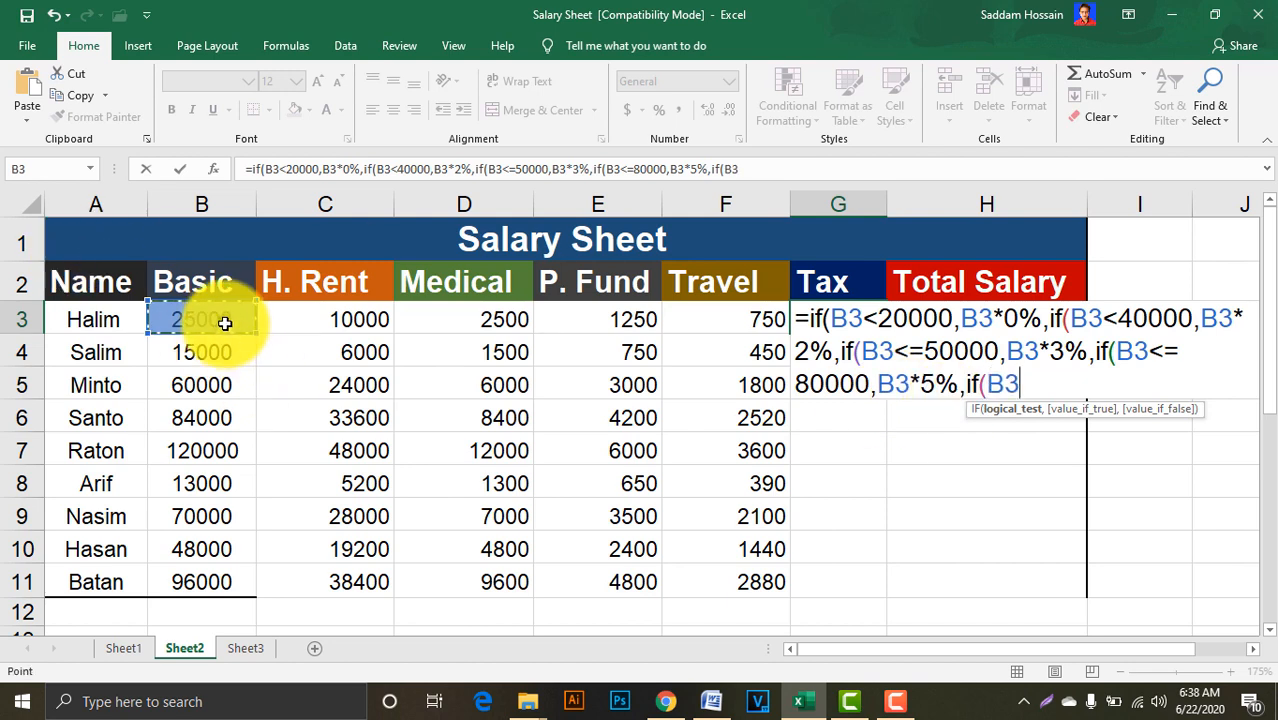
type(">80000")
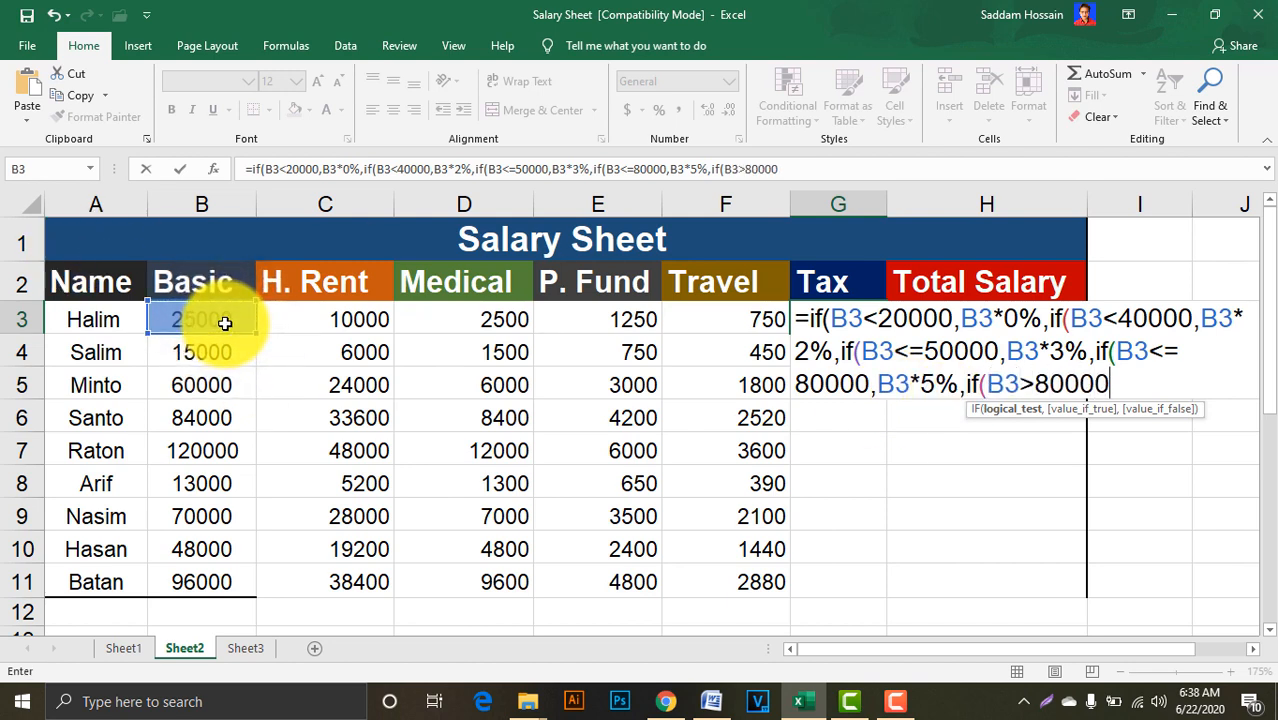
type(",")
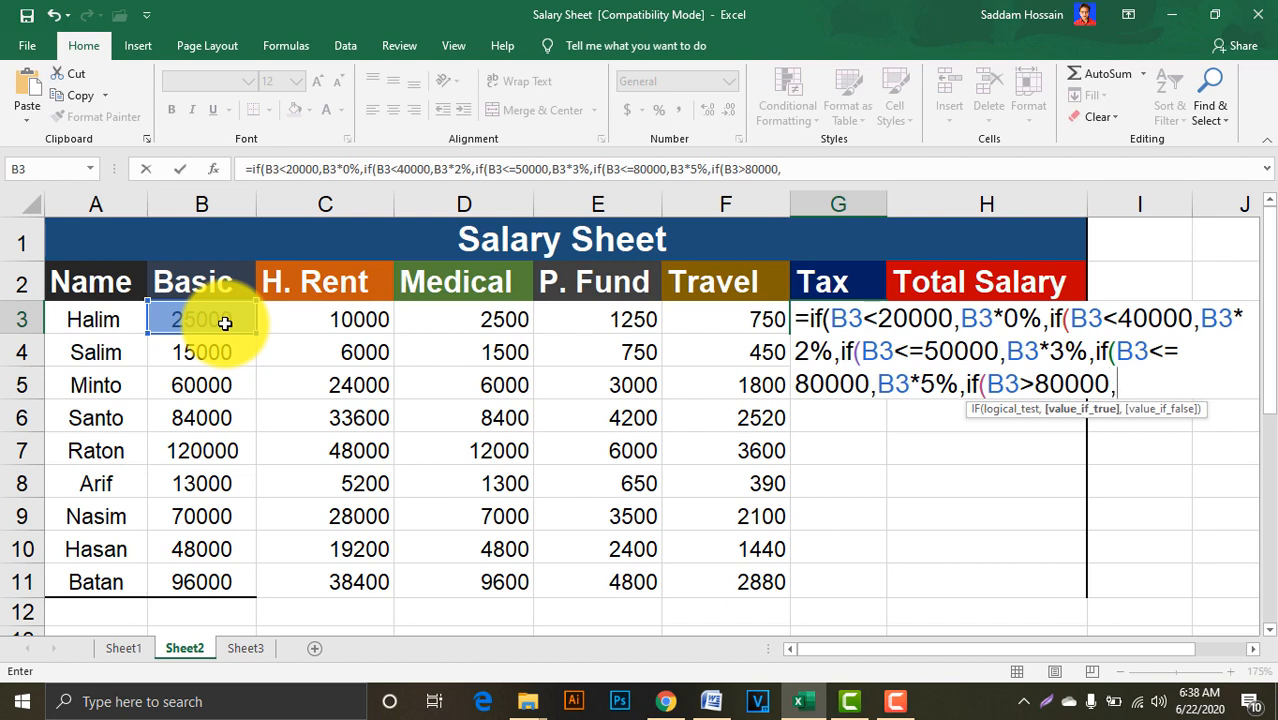
left_click(187, 316)
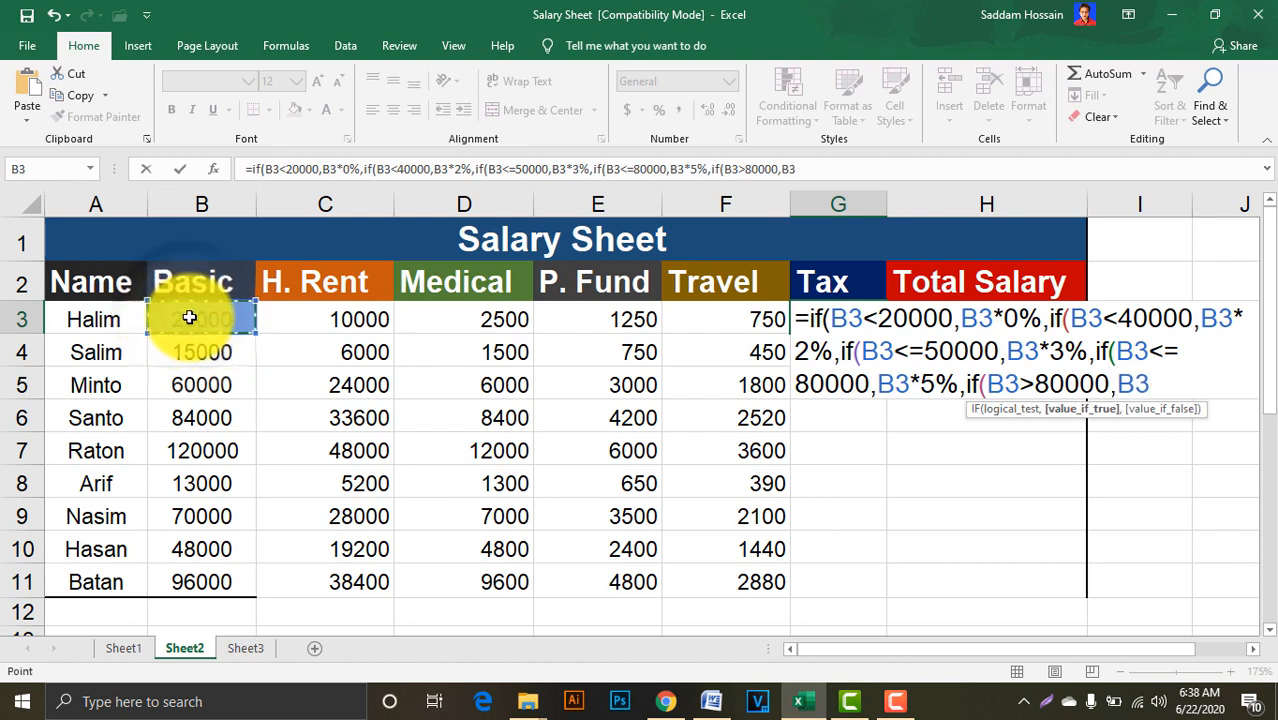
type("*8%")
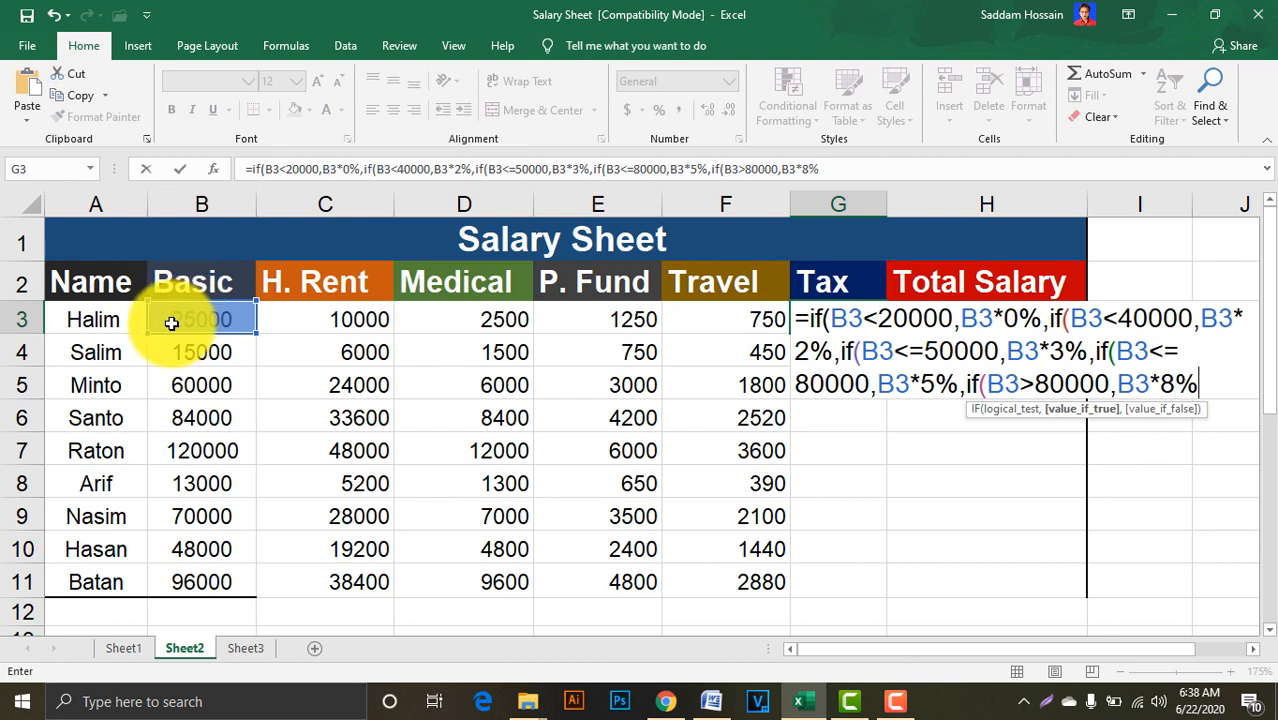
type(")))))")
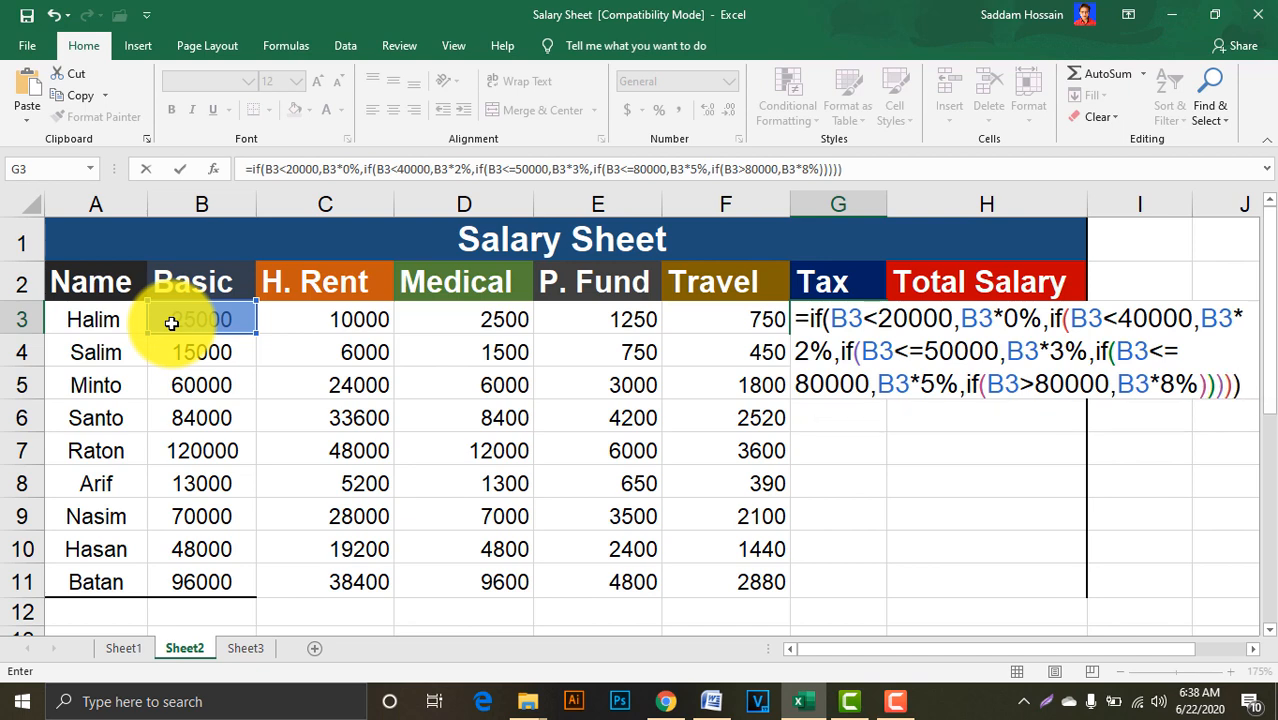
key("Return")
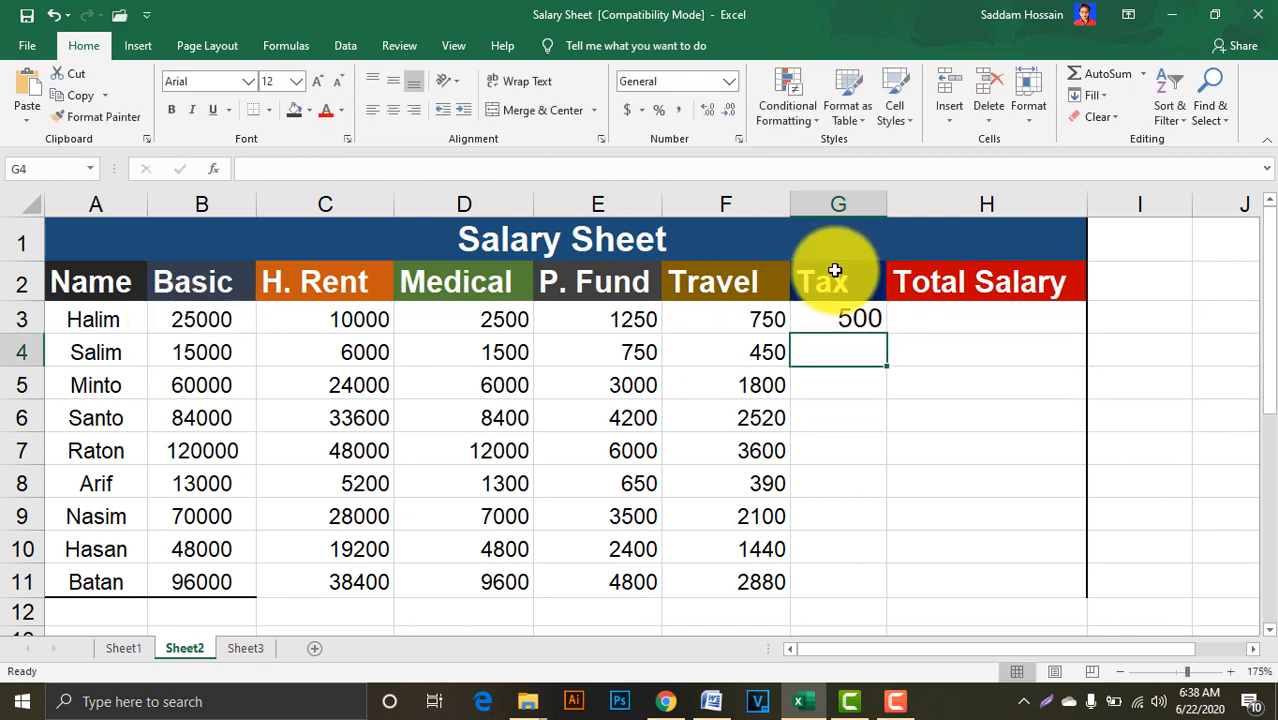
Fill the Tax formula from G3 down through G11 and select G4 to check its copied formula
left_click(860, 322)
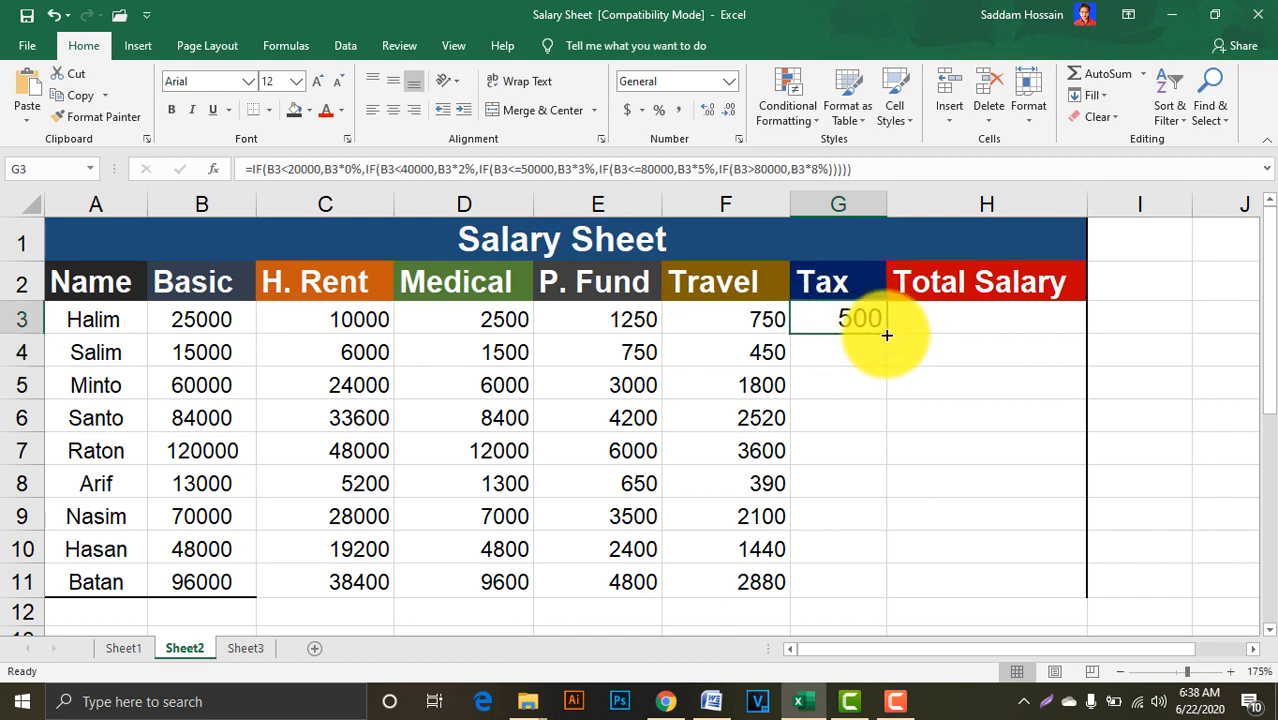
left_click(887, 335)
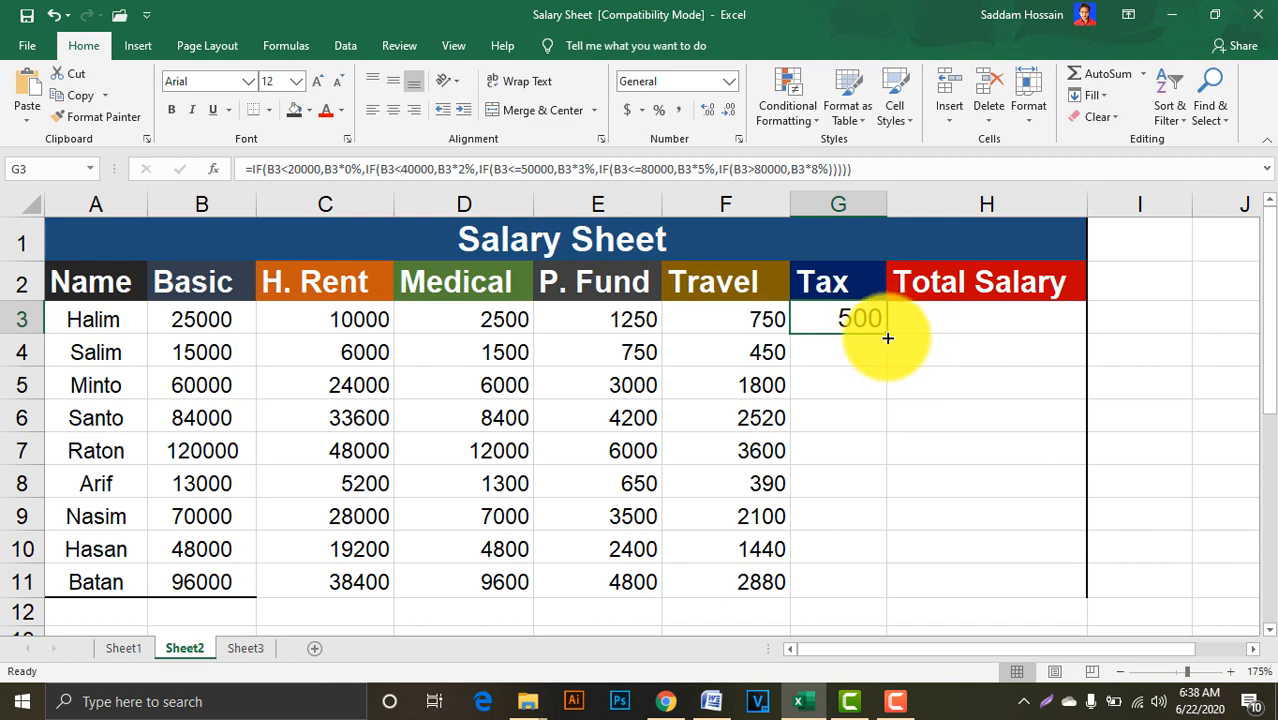
left_click_drag(886, 335, 880, 601)
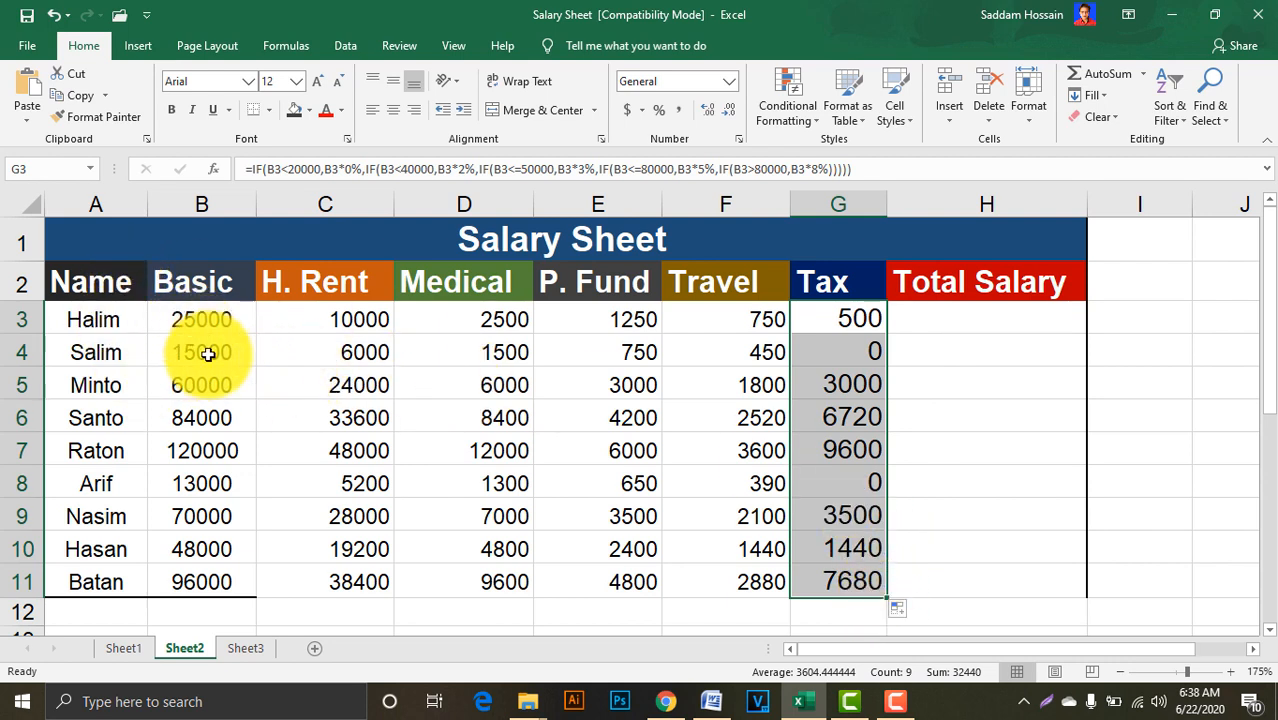
left_click(872, 353)
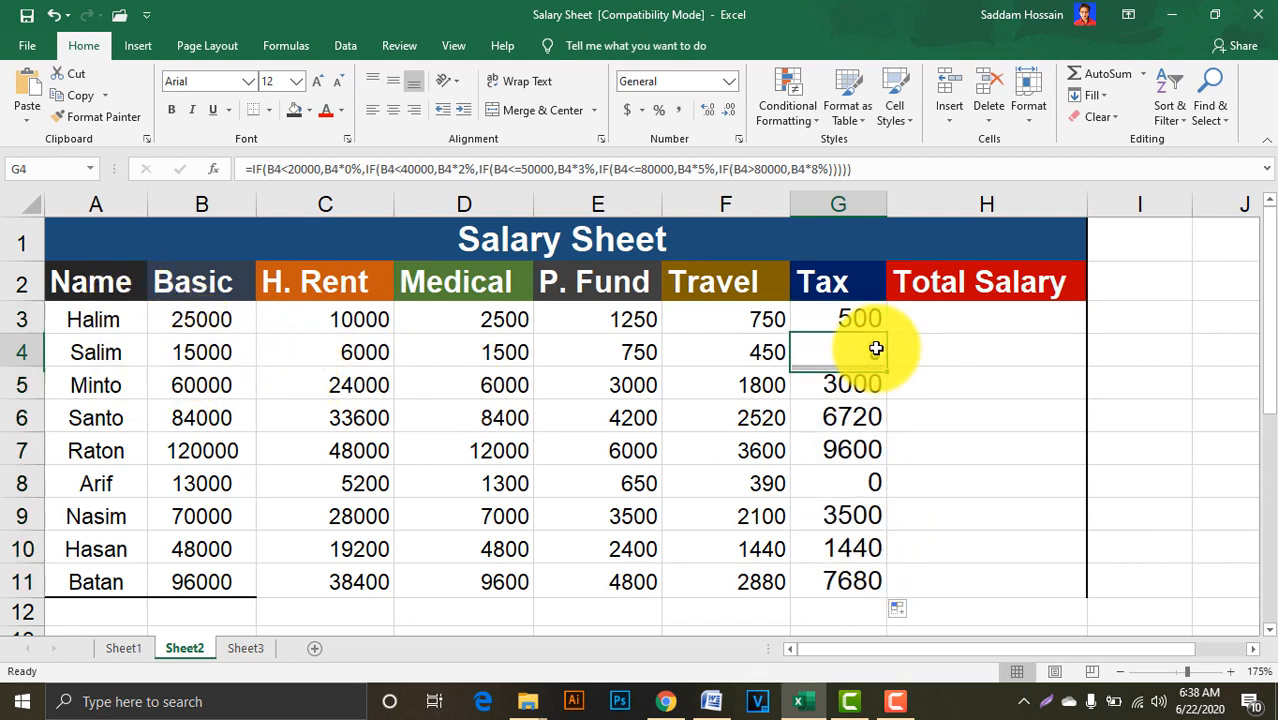
Check the copied Tax formula in G8 and start the Total Salary formula in H3 with =B3+C3+D3
left_click(871, 484)
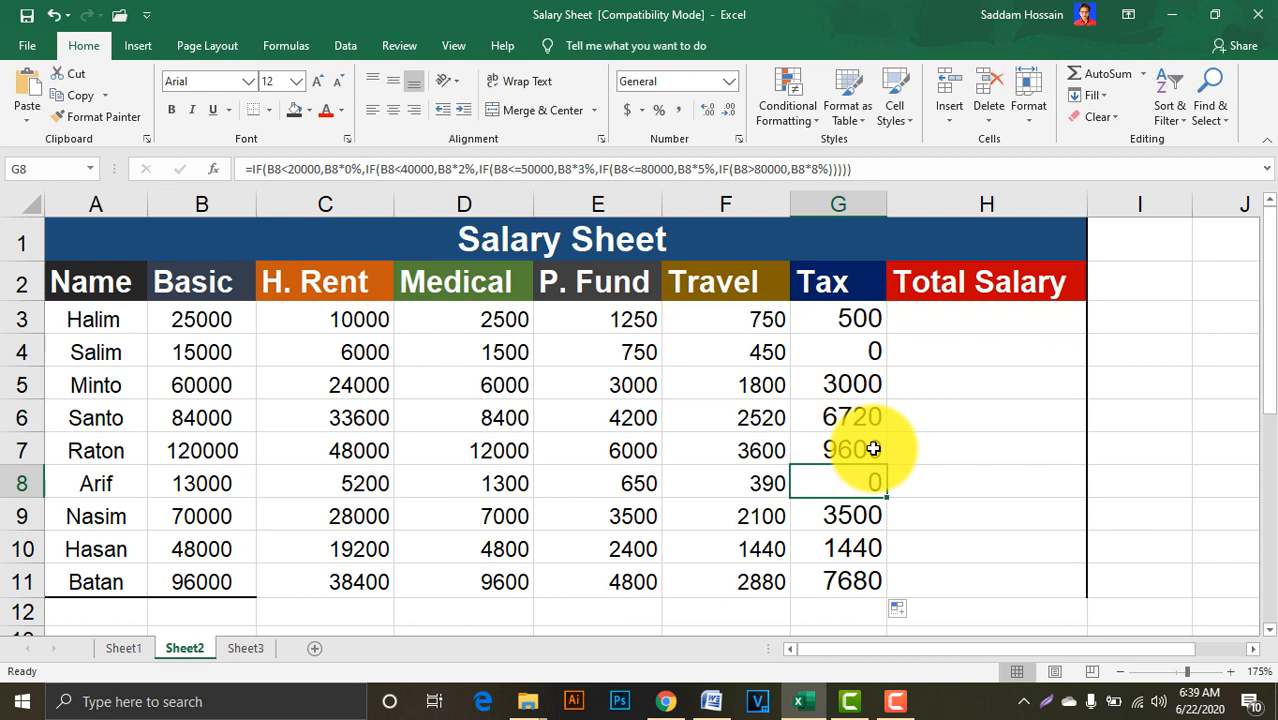
left_click(925, 320)
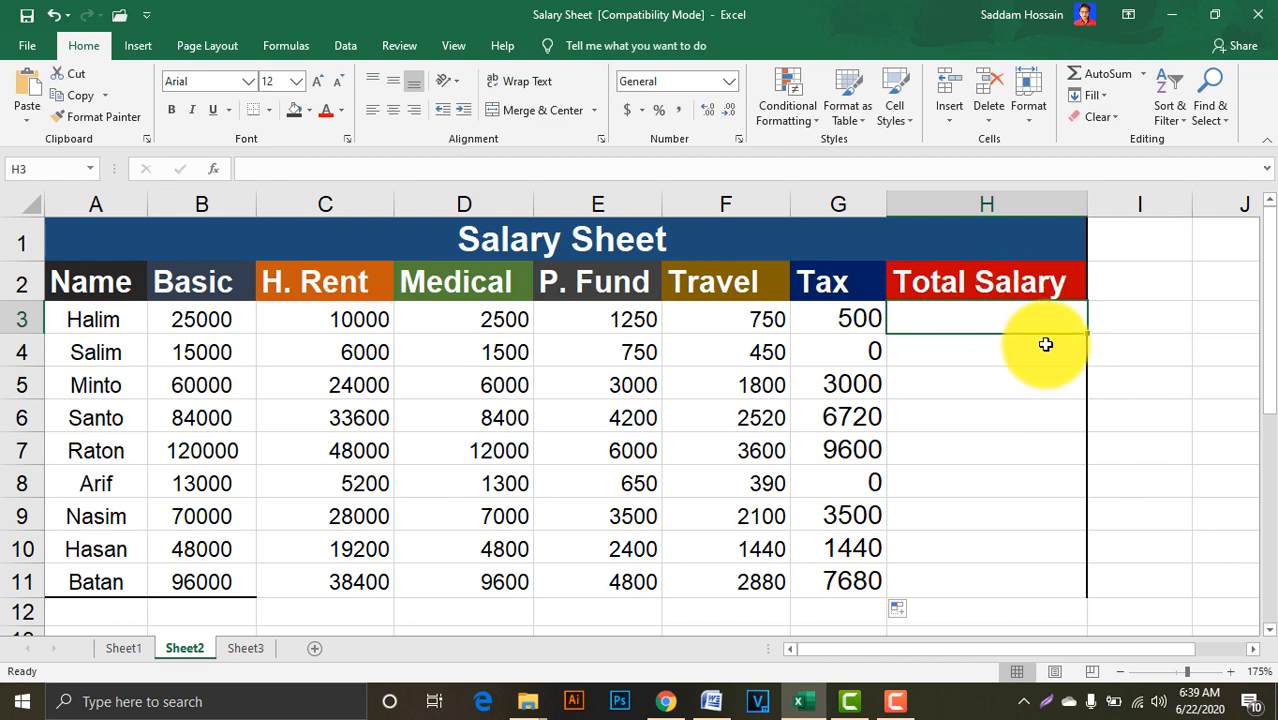
type("=")
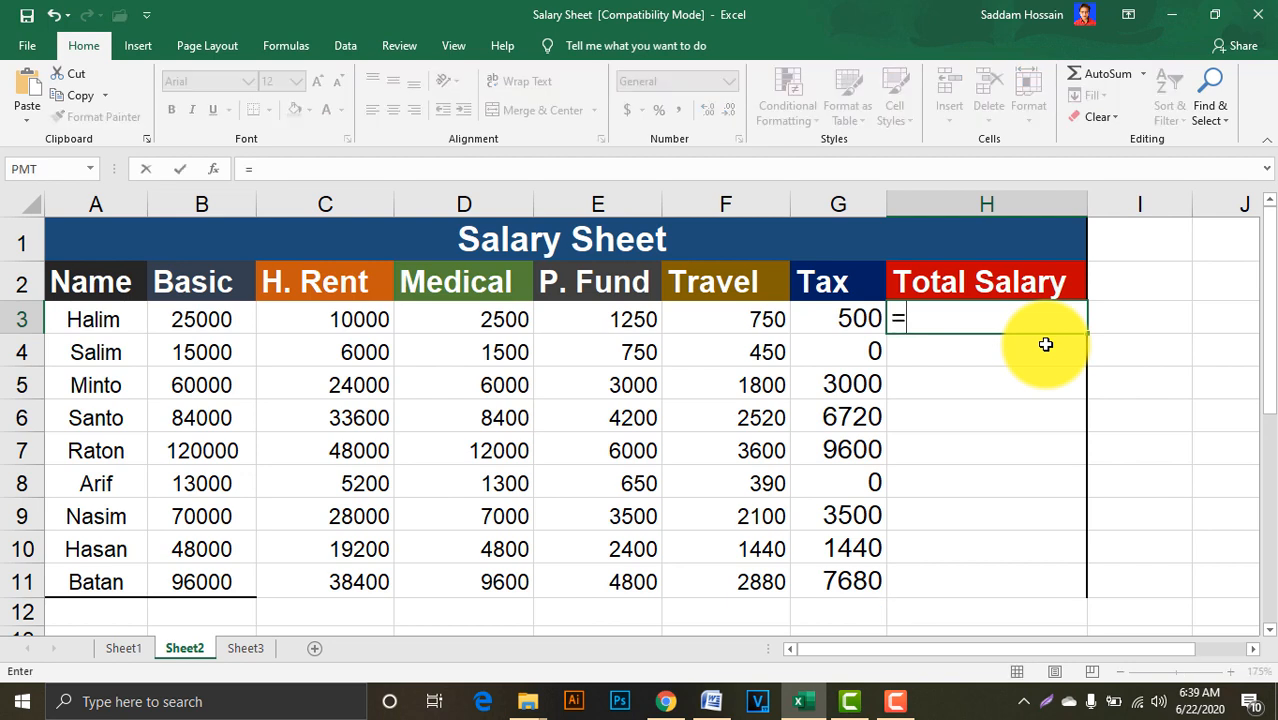
left_click(186, 320)
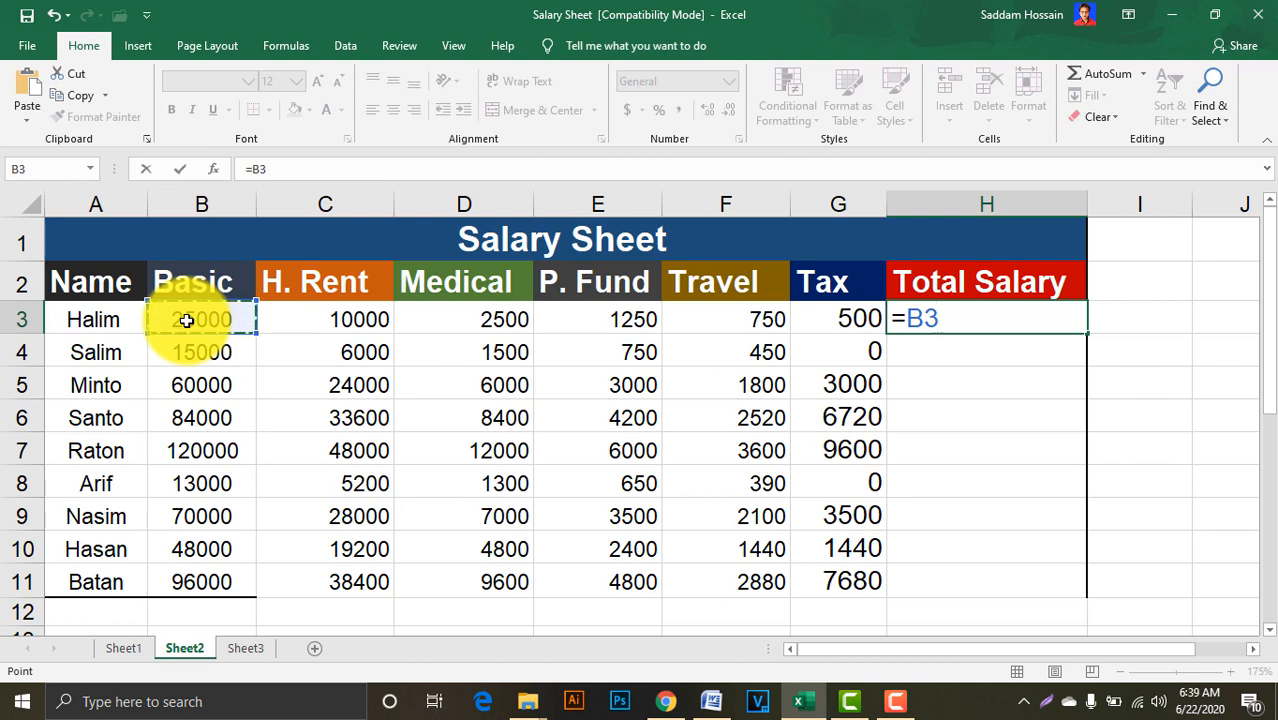
type("+")
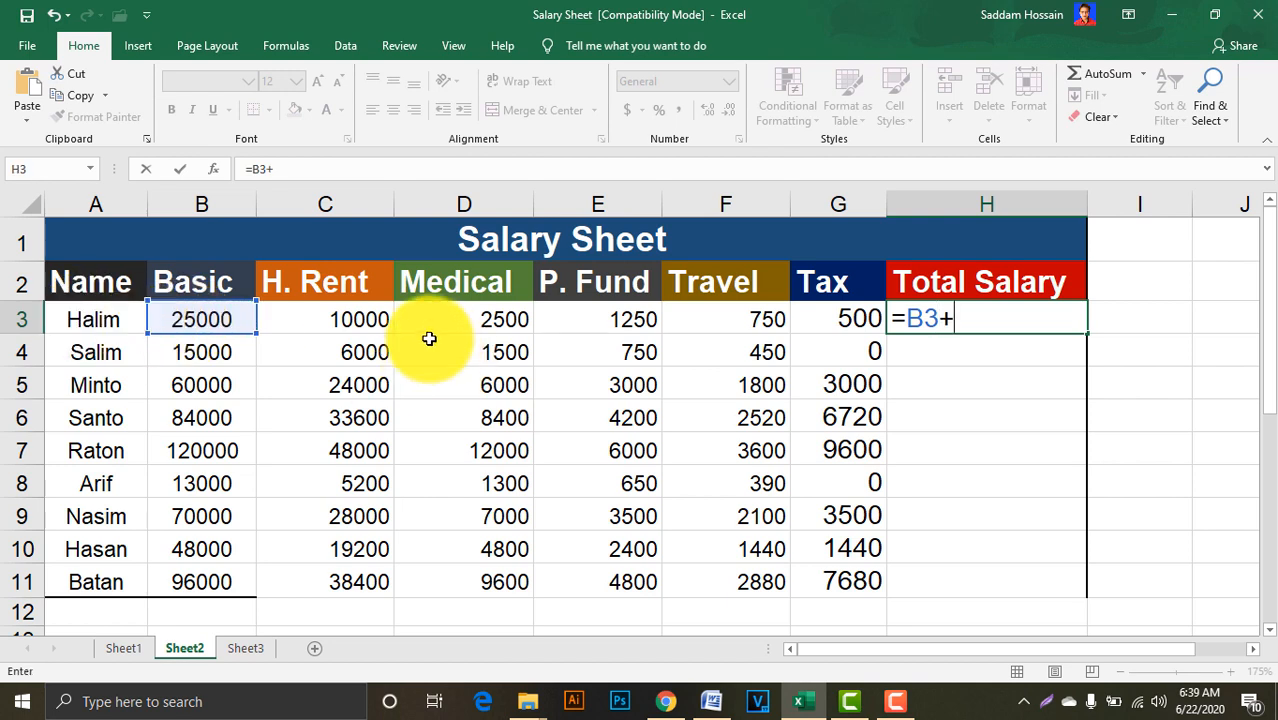
left_click(333, 321)
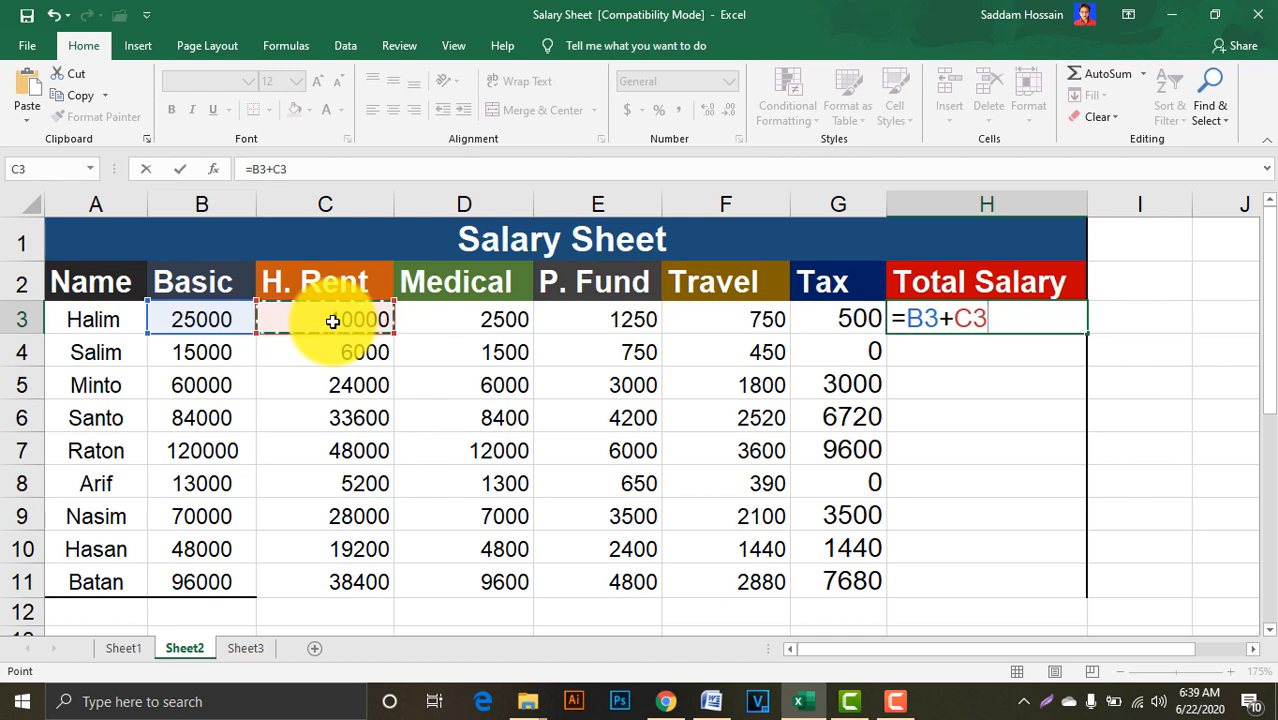
type("+")
left_click(456, 320)
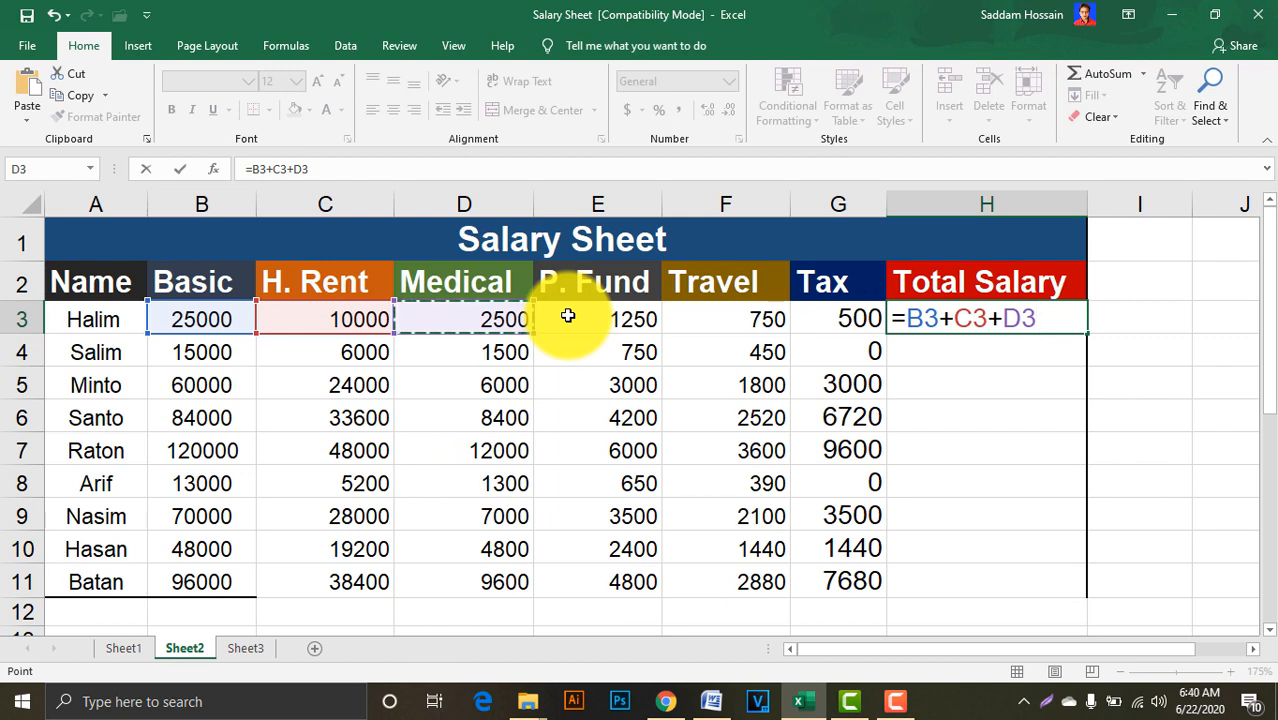
Complete the Total Salary formula in H3 with -E3+F3-G3 and enter it
type("-")
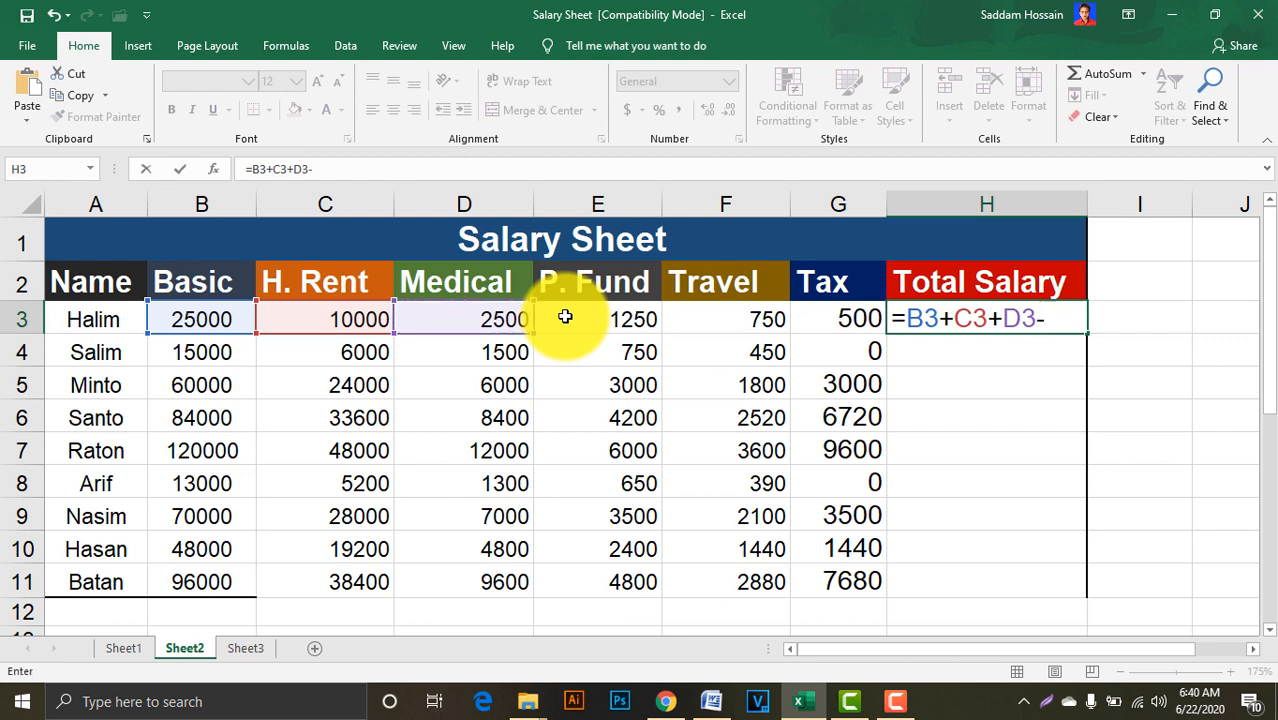
left_click(565, 317)
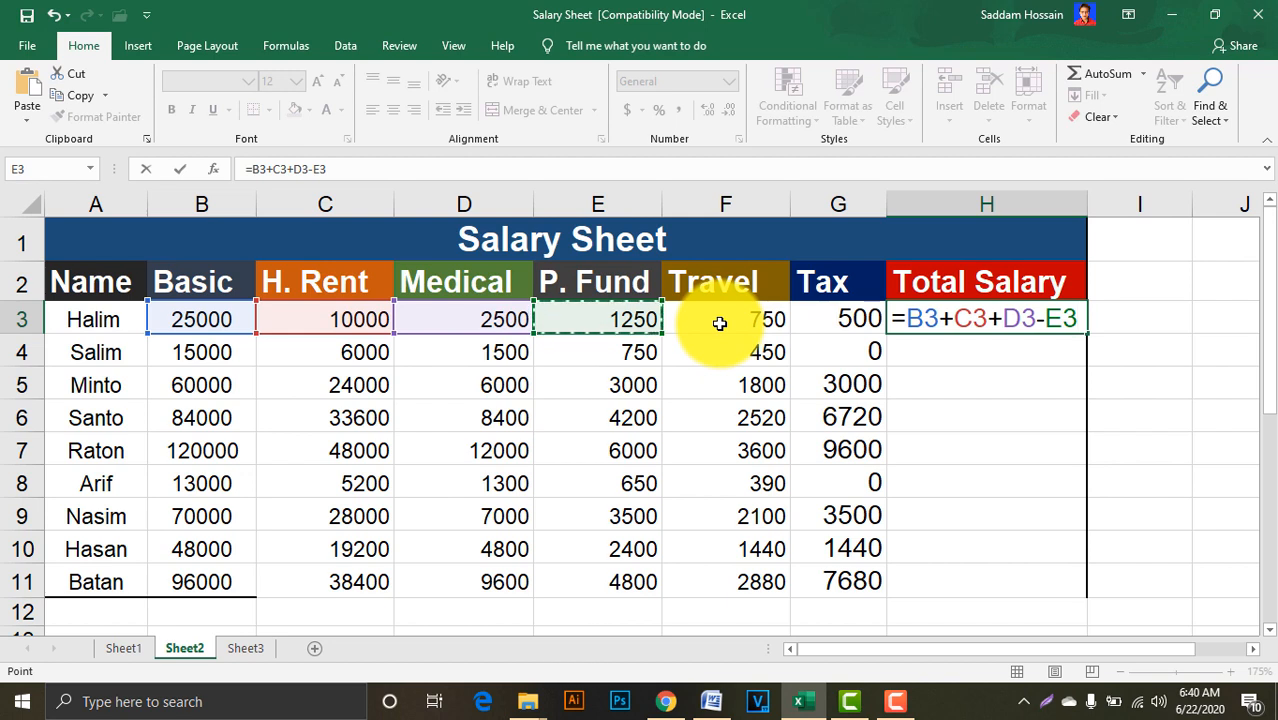
type("+")
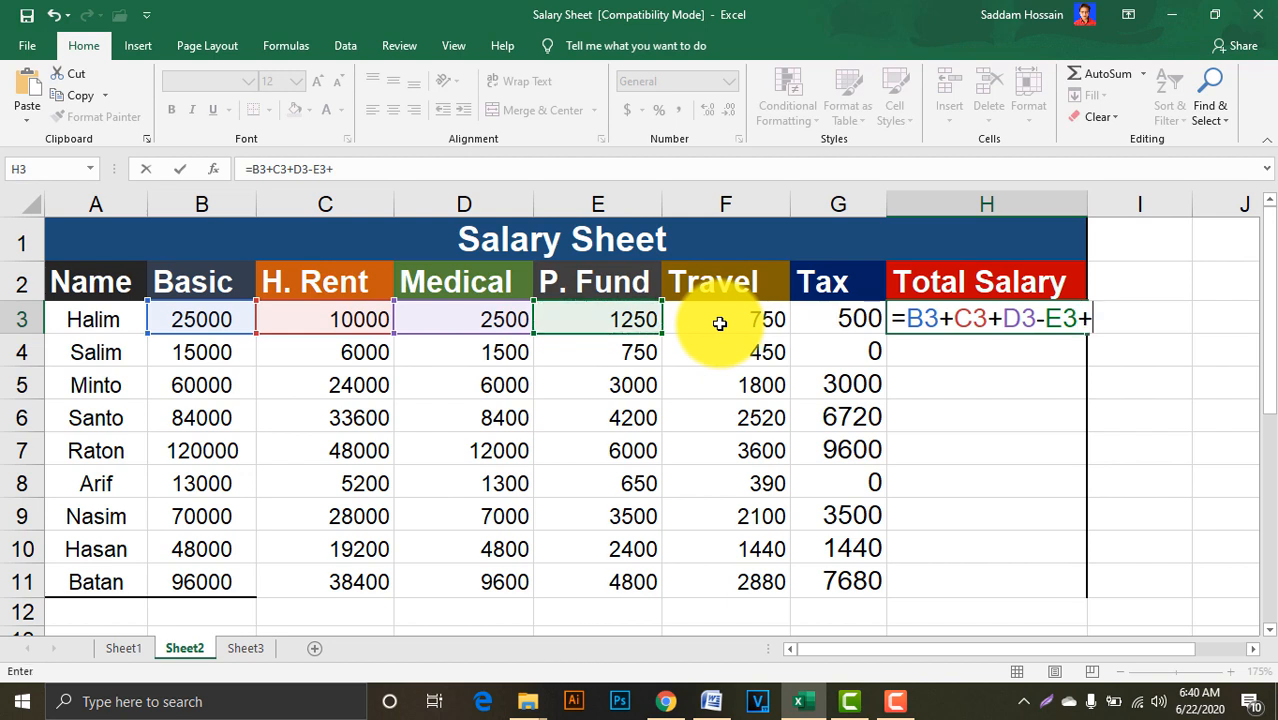
left_click(719, 323)
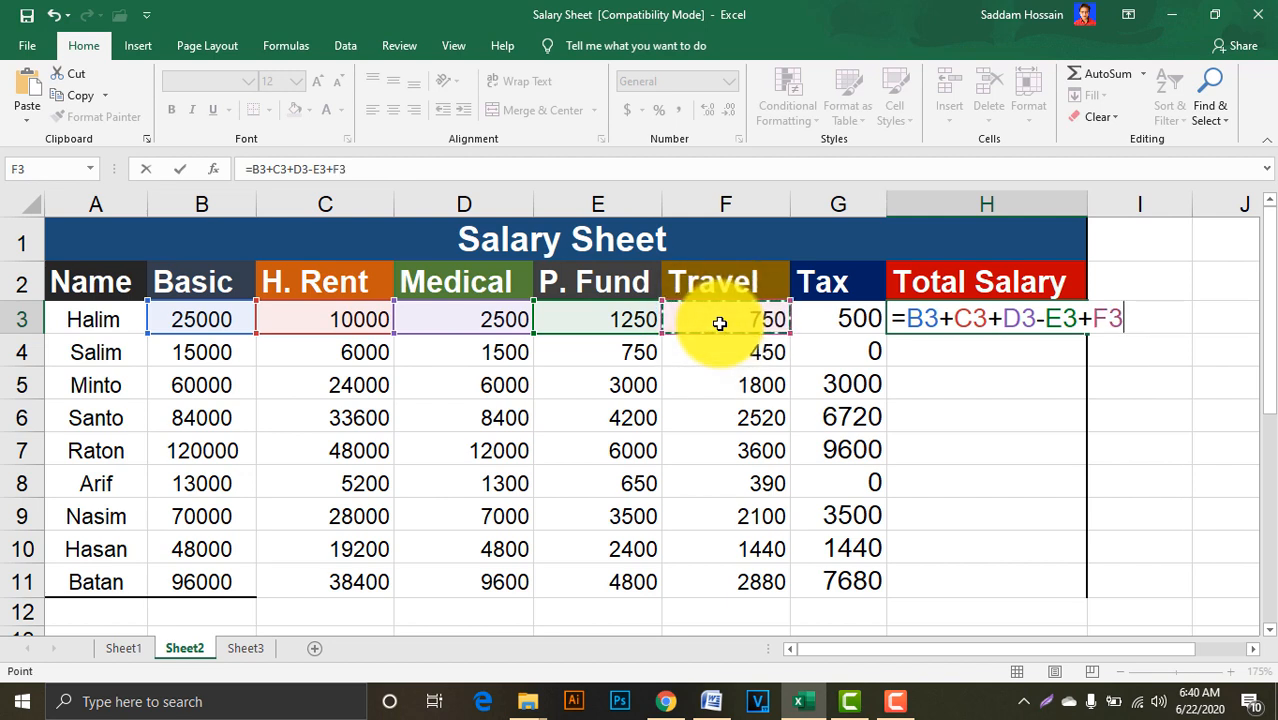
type("-")
left_click(844, 314)
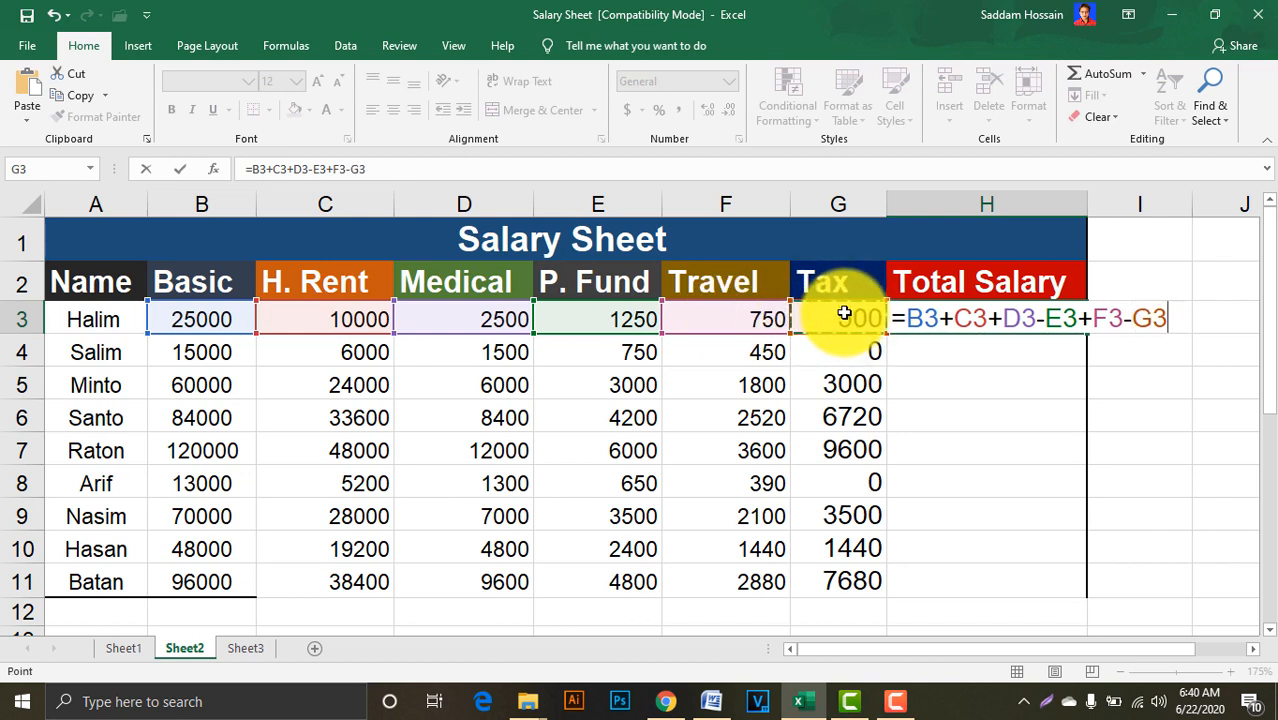
key("Return")
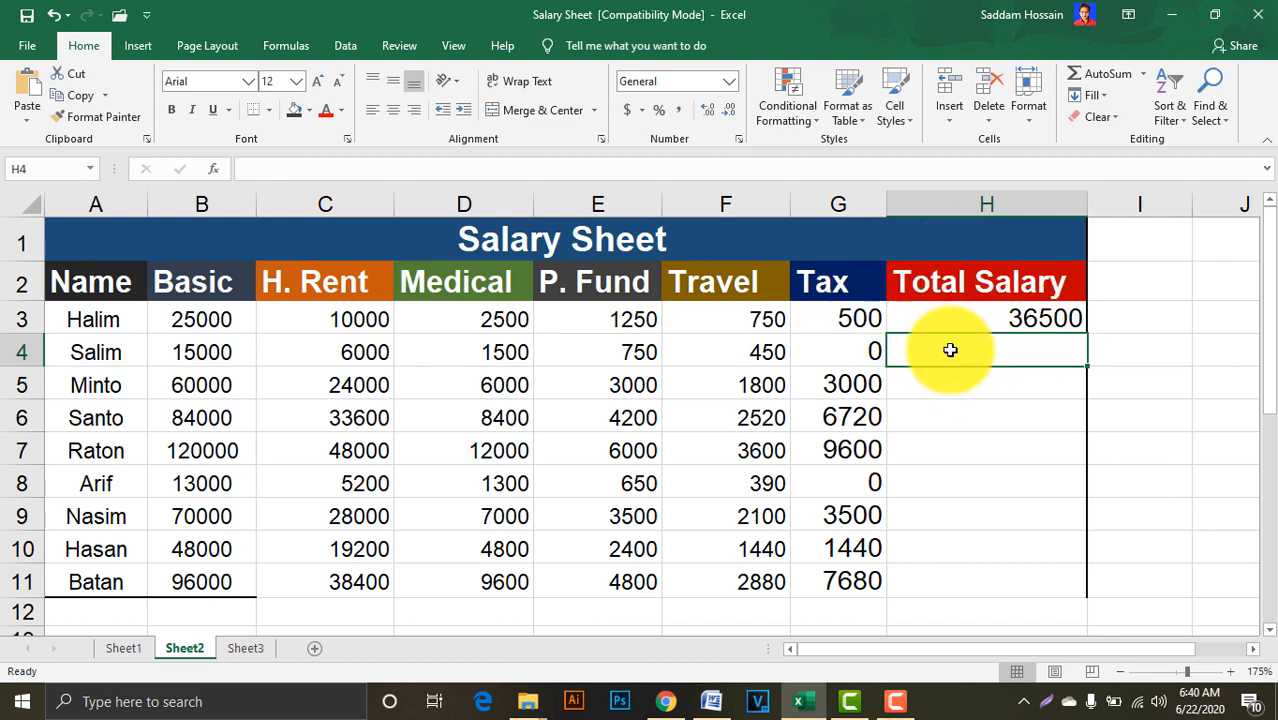
Fill the Total Salary formula from H3 down through H11 and select H7 to check its copied formula
left_click(187, 320)
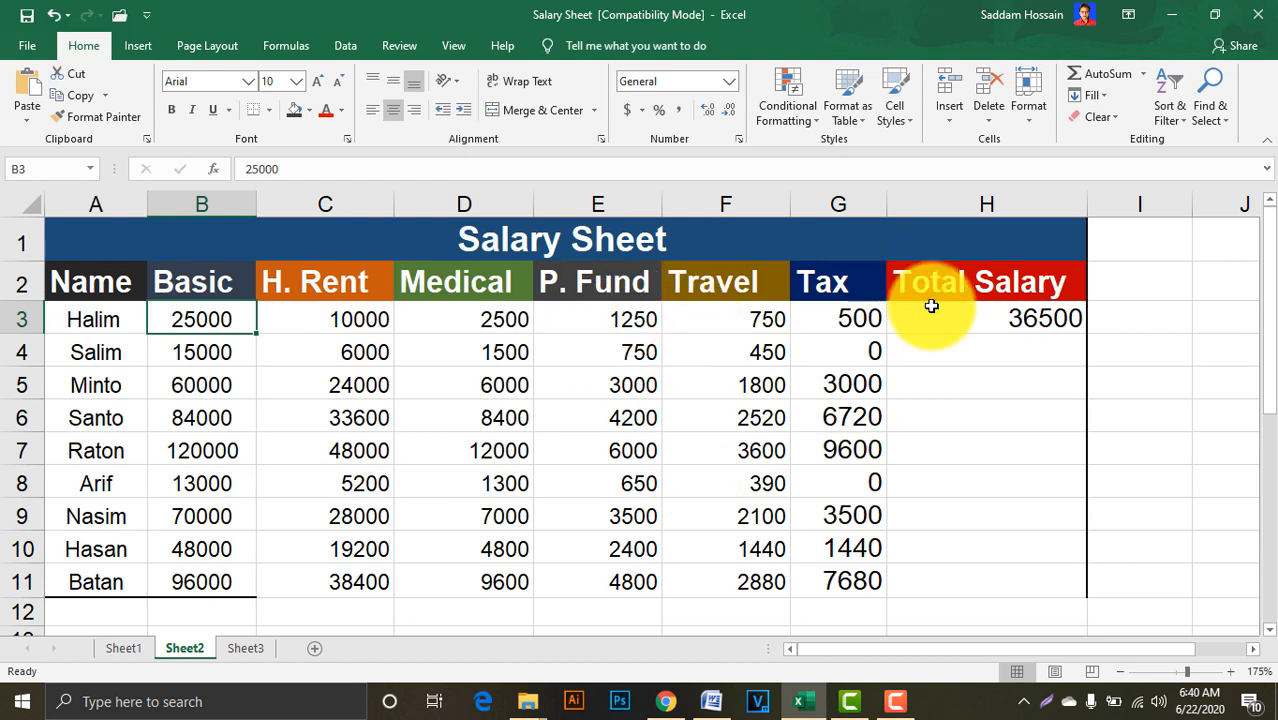
left_click(1010, 318)
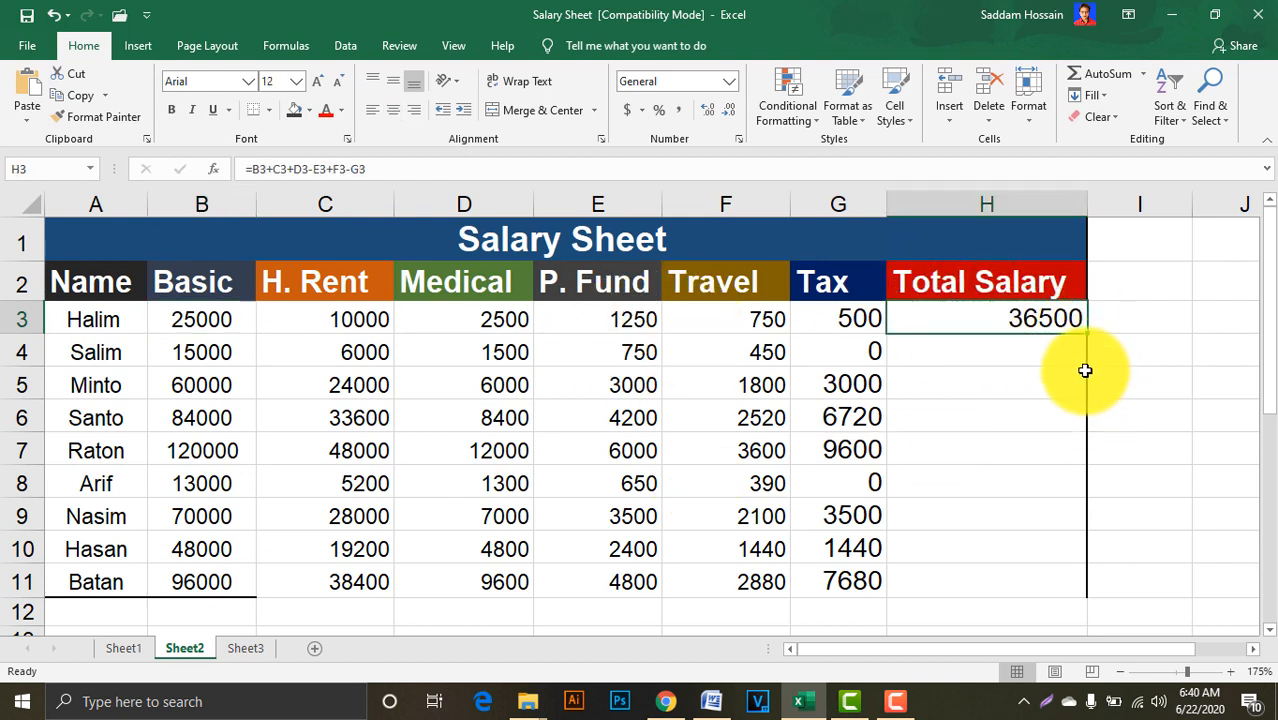
left_click_drag(1086, 332, 1078, 580)
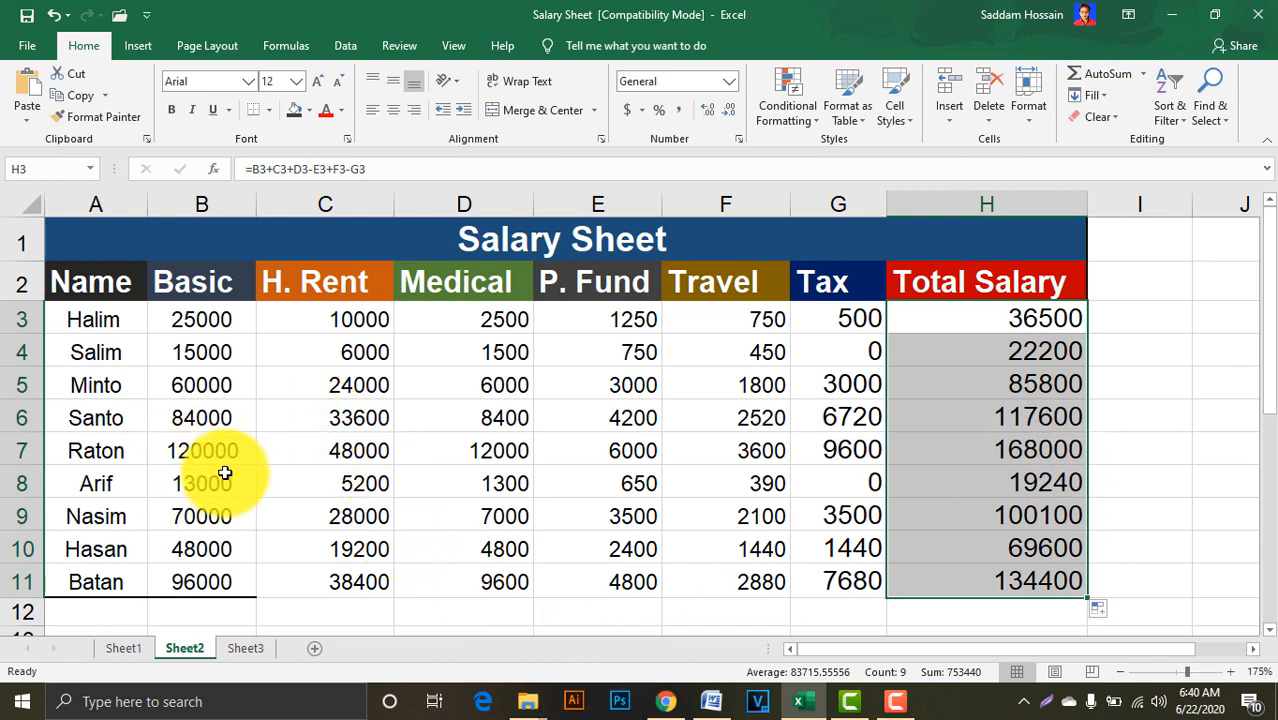
left_click(209, 445)
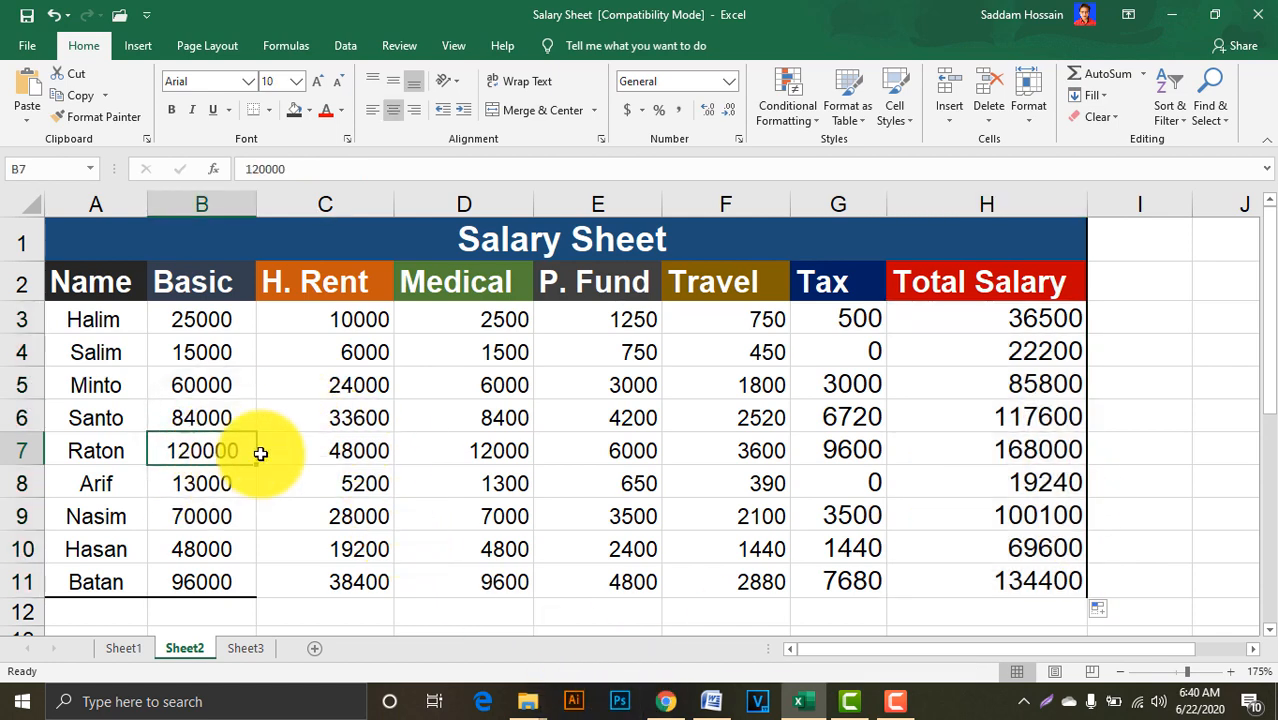
left_click(1038, 452)
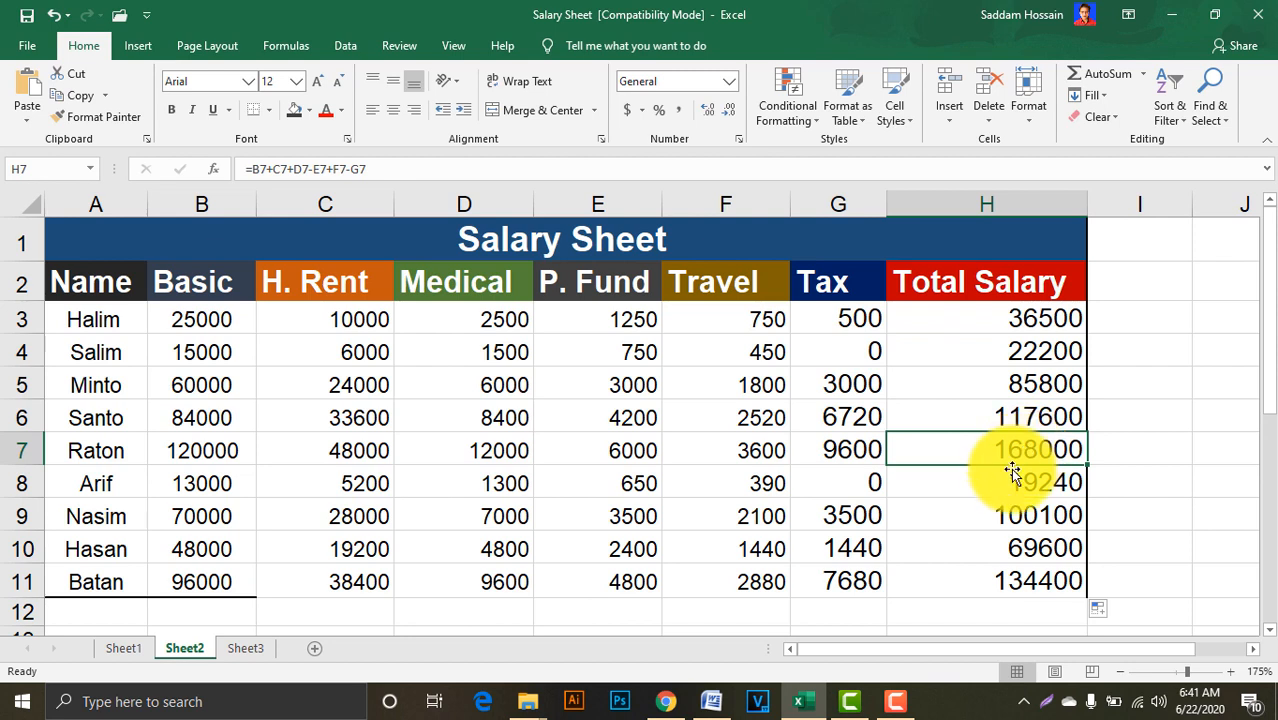
Switch to Chrome and view the open YouTube channel, the Bright Future It Park and Microsoft Office Application Facebook pages, and the Expert Freelancer Group
left_click(665, 701)
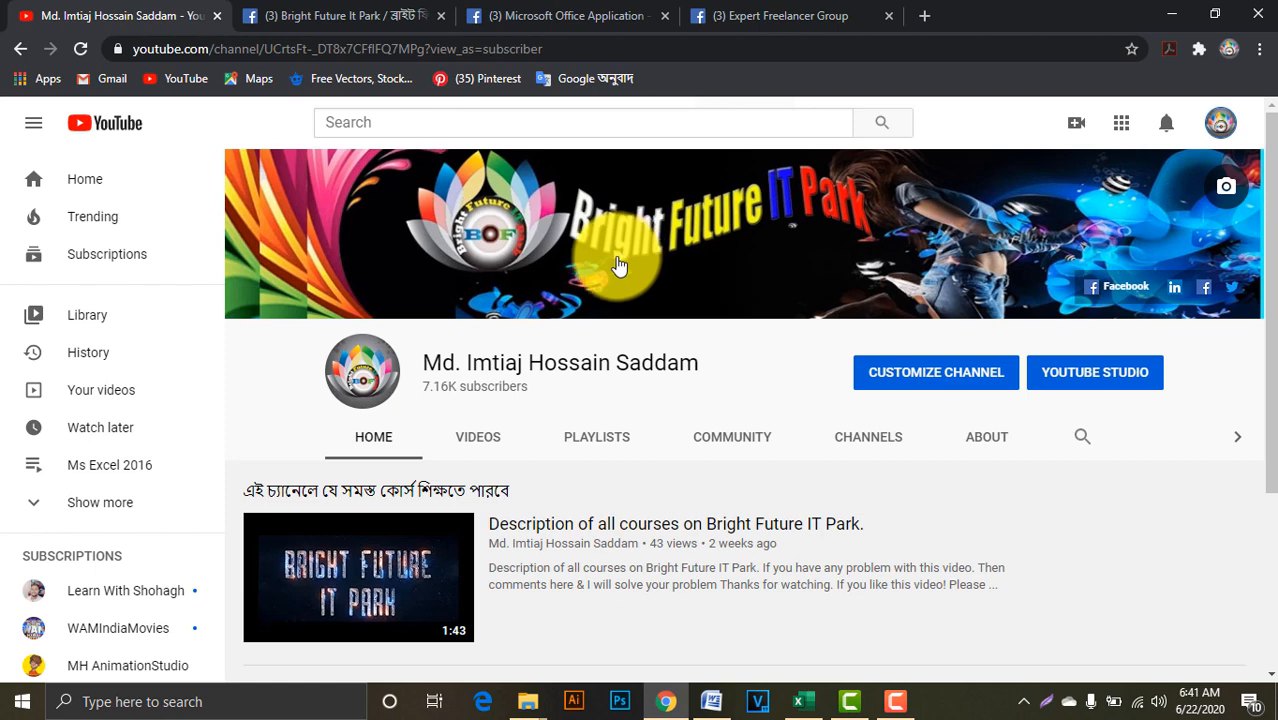
left_click(332, 17)
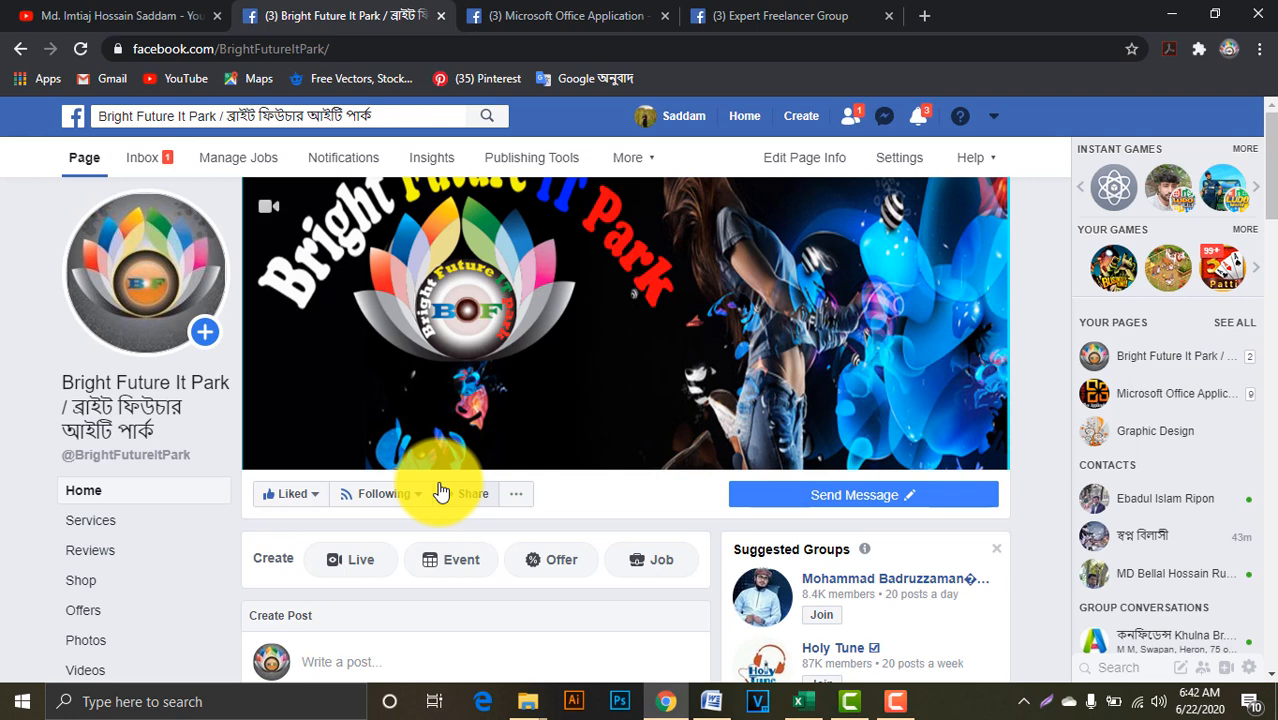
left_click(543, 18)
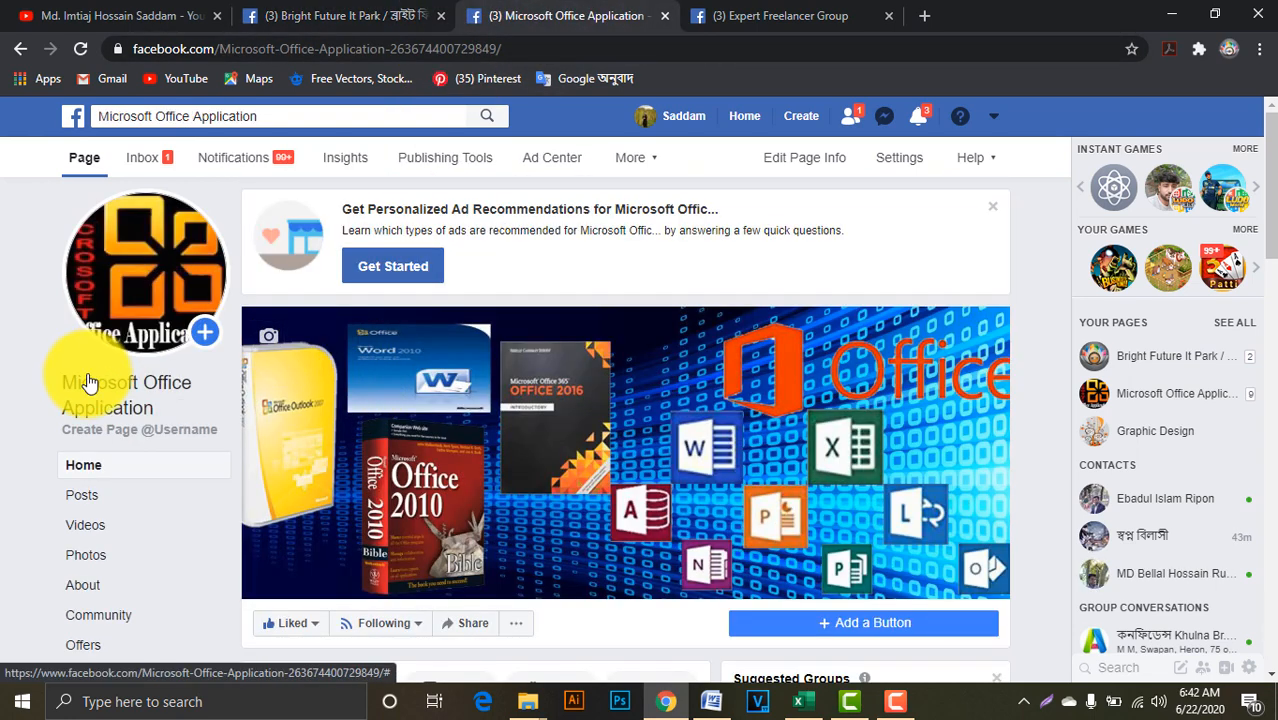
mouse_move(410, 533)
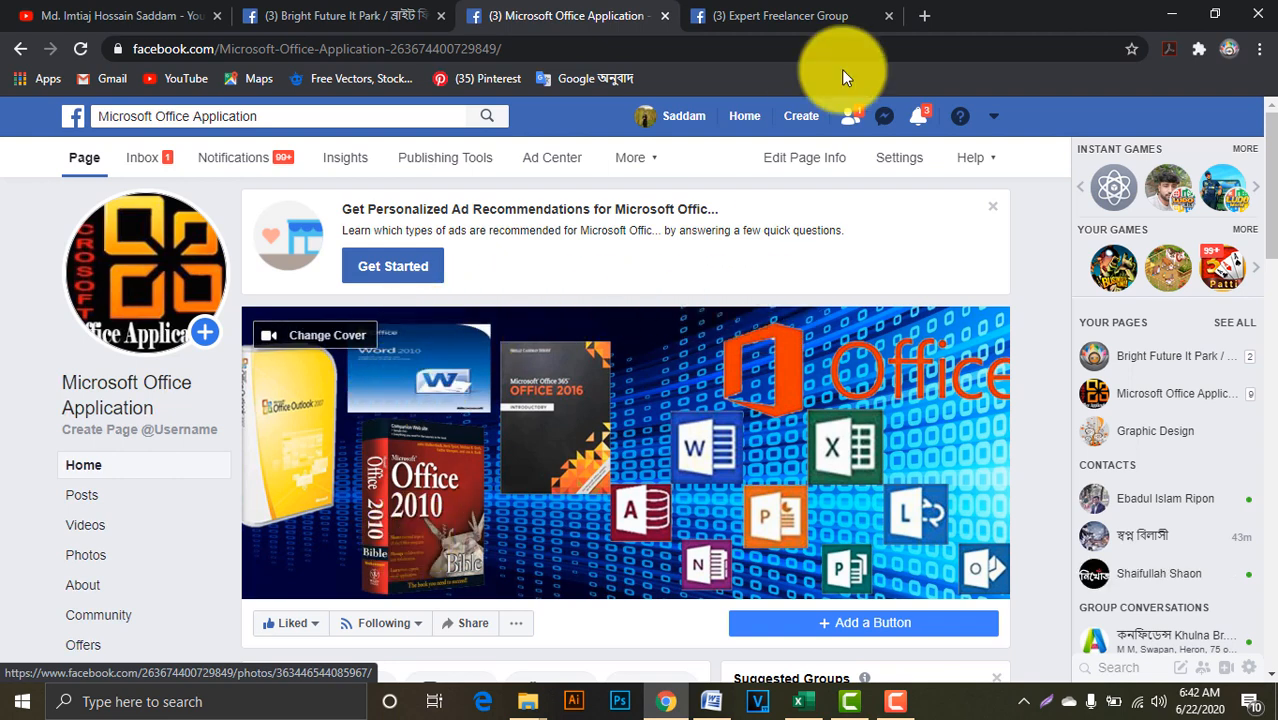
left_click(750, 17)
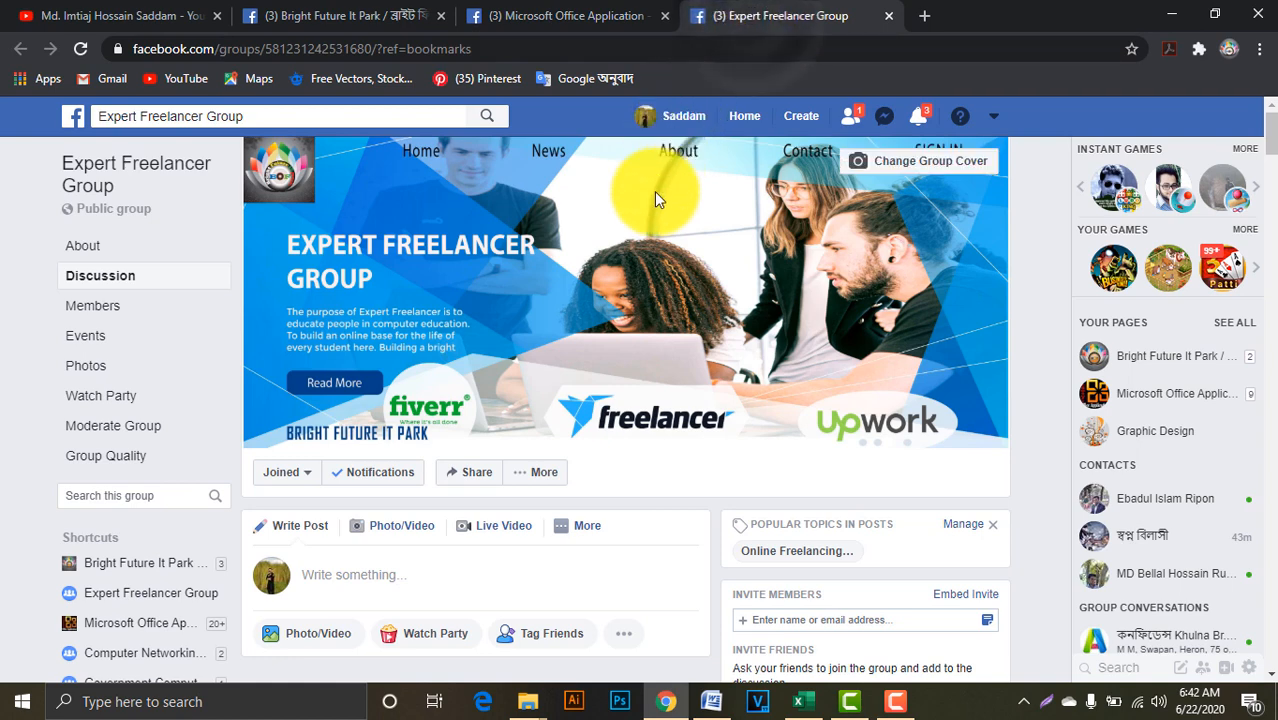